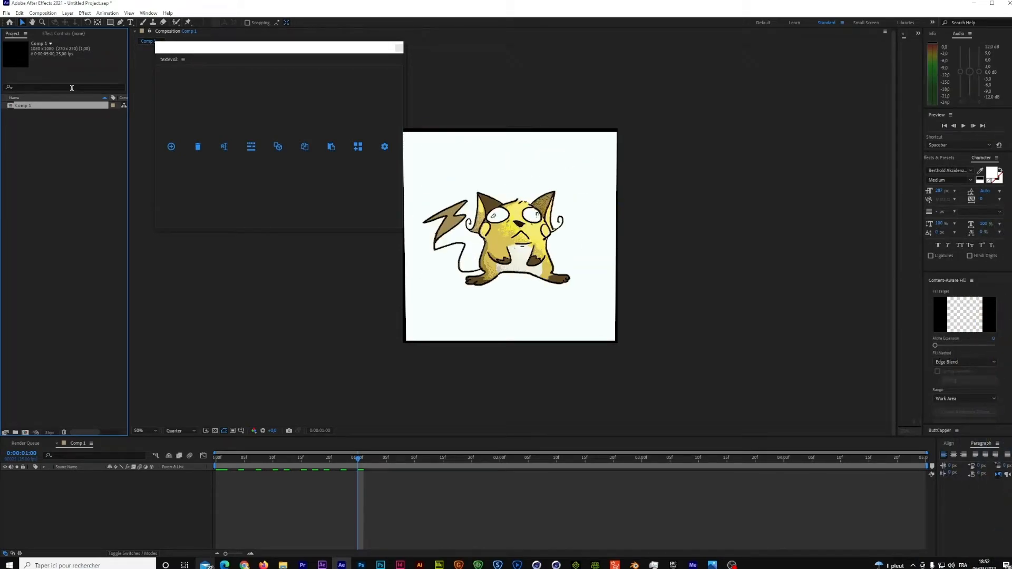
pyautogui.moveTo(201, 59); pyautogui.dragTo(207, 97)
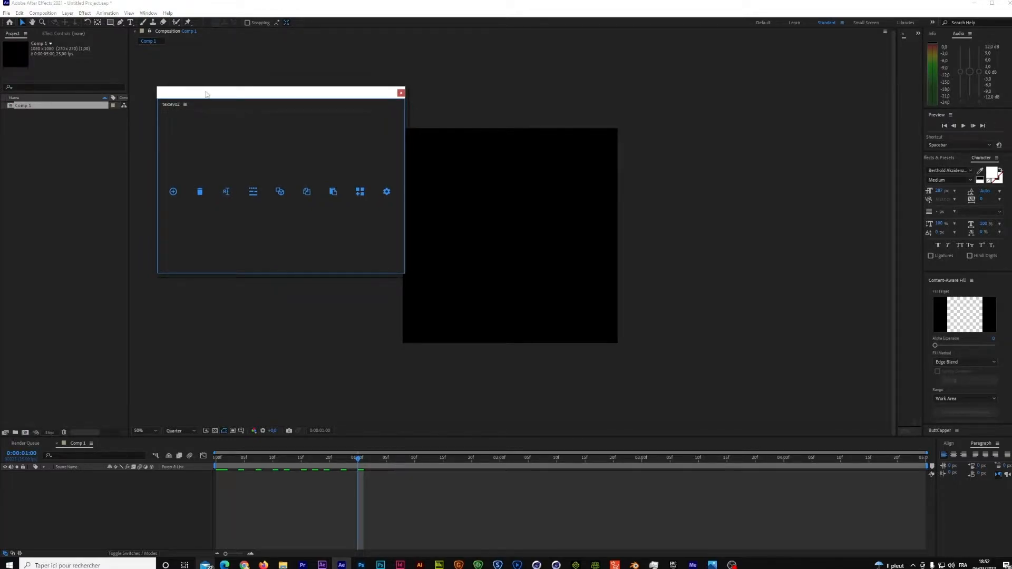
pyautogui.moveTo(205, 94); pyautogui.dragTo(230, 95)
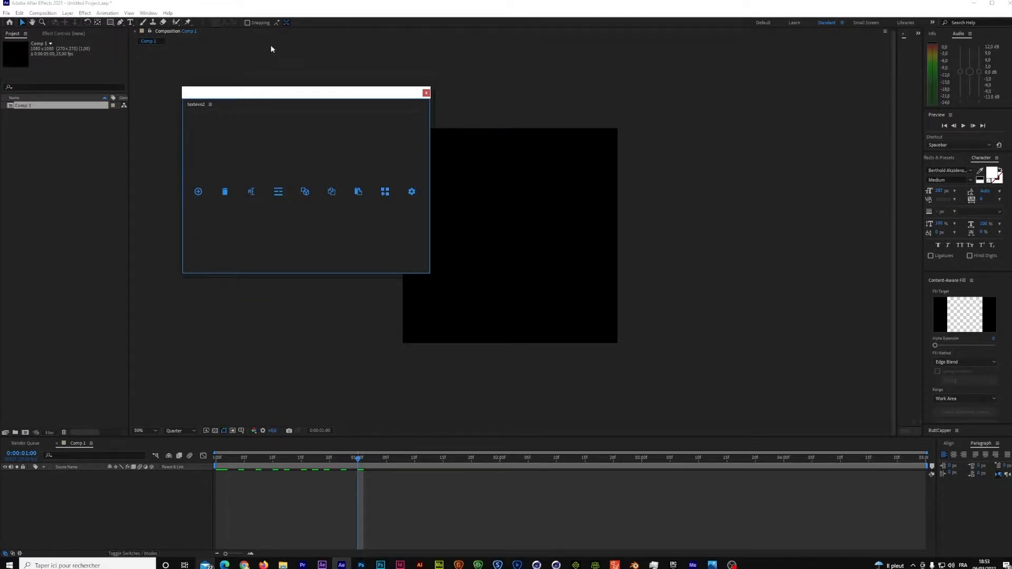
# Step: Create a paragraph text layer reading "Hello" in the upper half of the composition
pyautogui.click(155, 431)
pyautogui.click(155, 289)
pyautogui.moveTo(298, 94); pyautogui.dragTo(147, 97)
pyautogui.hotkey('ctrl', 't')
pyautogui.moveTo(371, 136); pyautogui.dragTo(656, 262)
pyautogui.write('Hello')
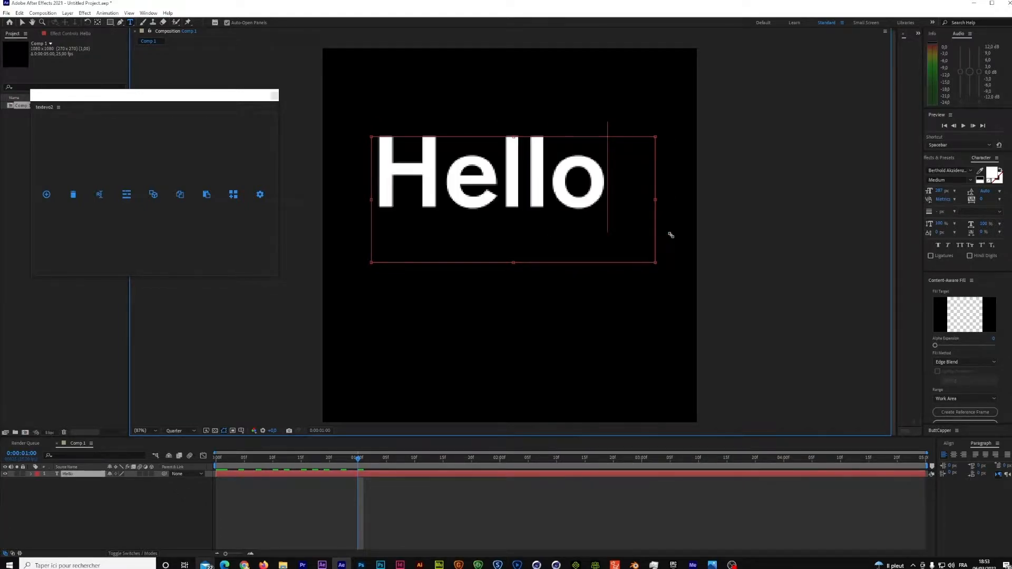
# Step: Centre the Hello text layer horizontally in the composition
pyautogui.click(21, 22)
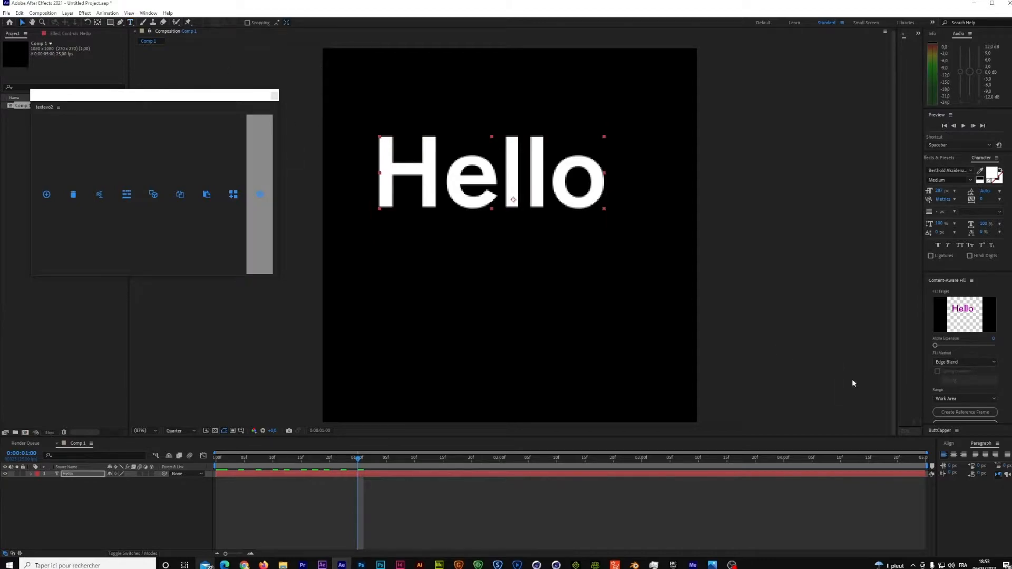
pyautogui.click(949, 443)
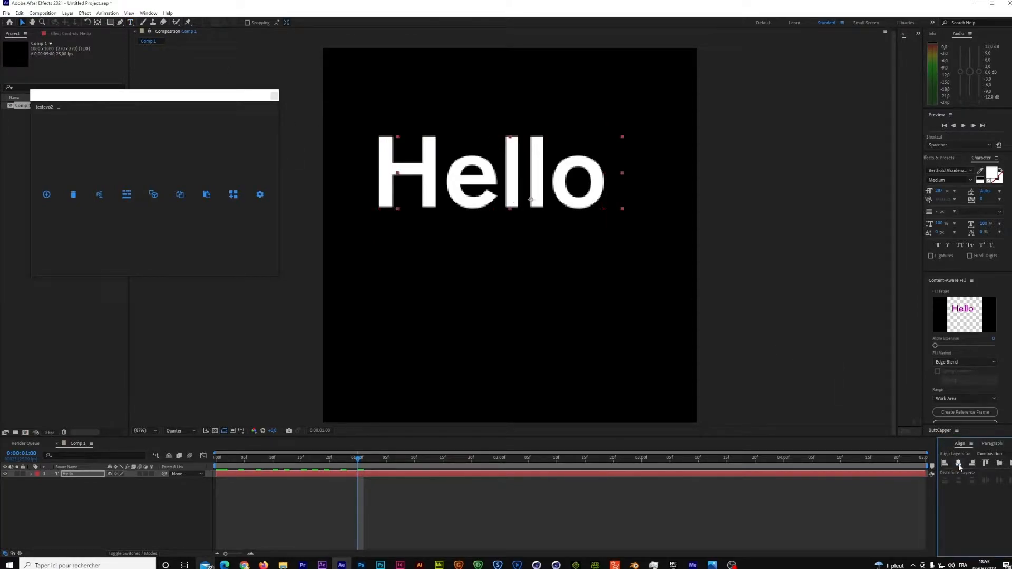
pyautogui.click(959, 464)
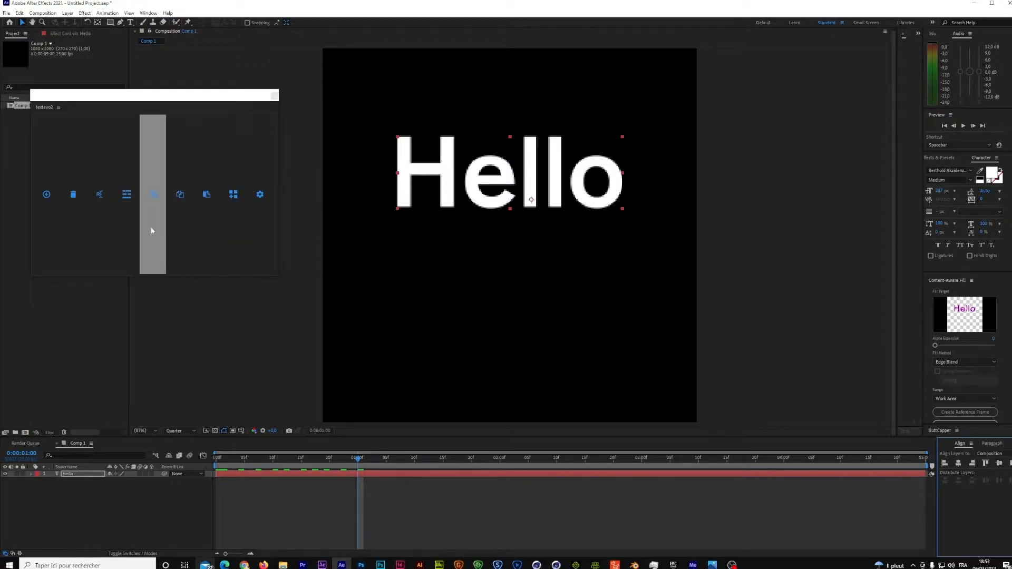
# Step: Apply TextEvo to the Hello layer from the start of the timeline and reveal the layer's keyframes
pyautogui.moveTo(359, 457); pyautogui.dragTo(199, 476)
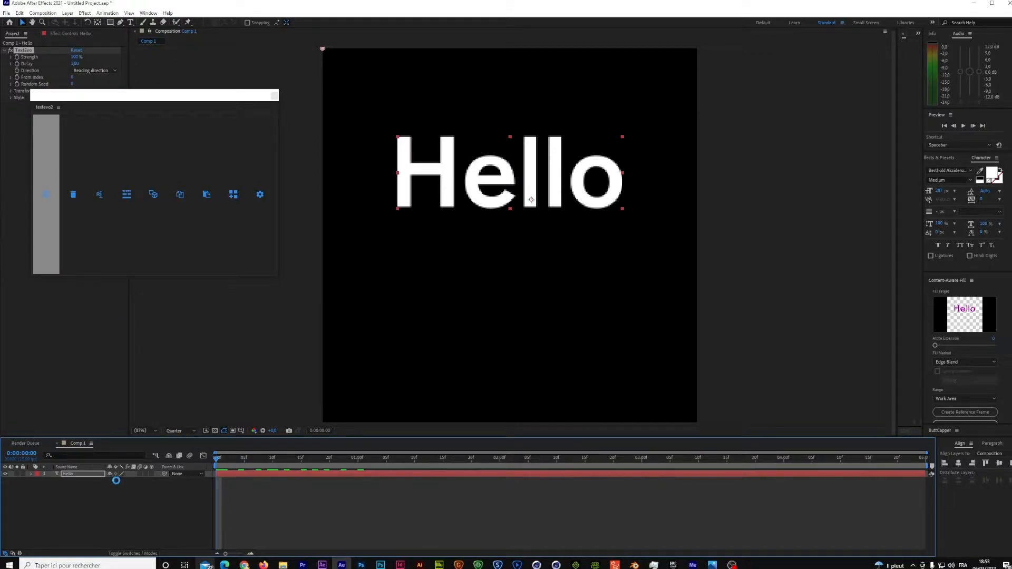
pyautogui.moveTo(154, 97); pyautogui.dragTo(268, 104)
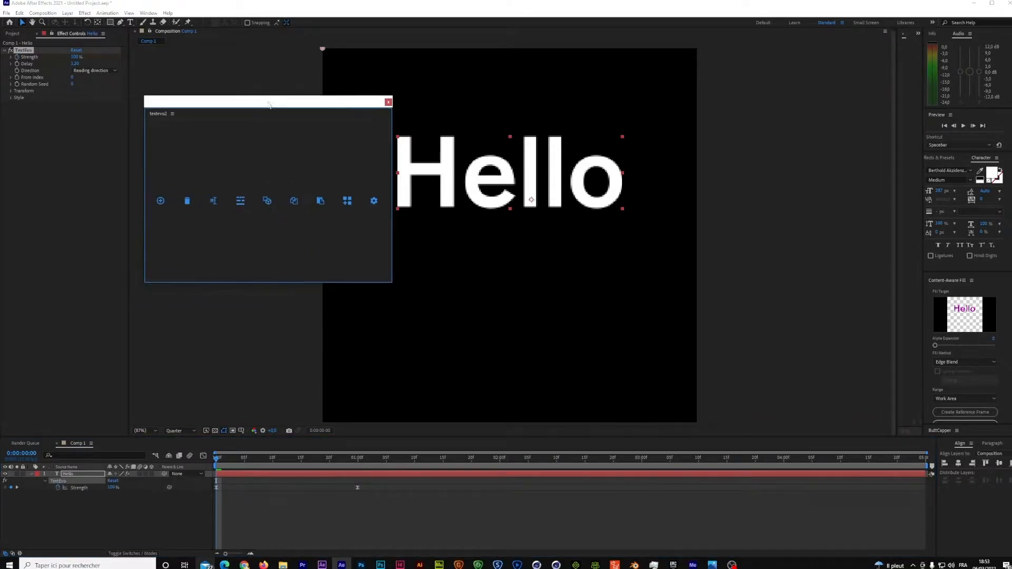
pyautogui.click(81, 477)
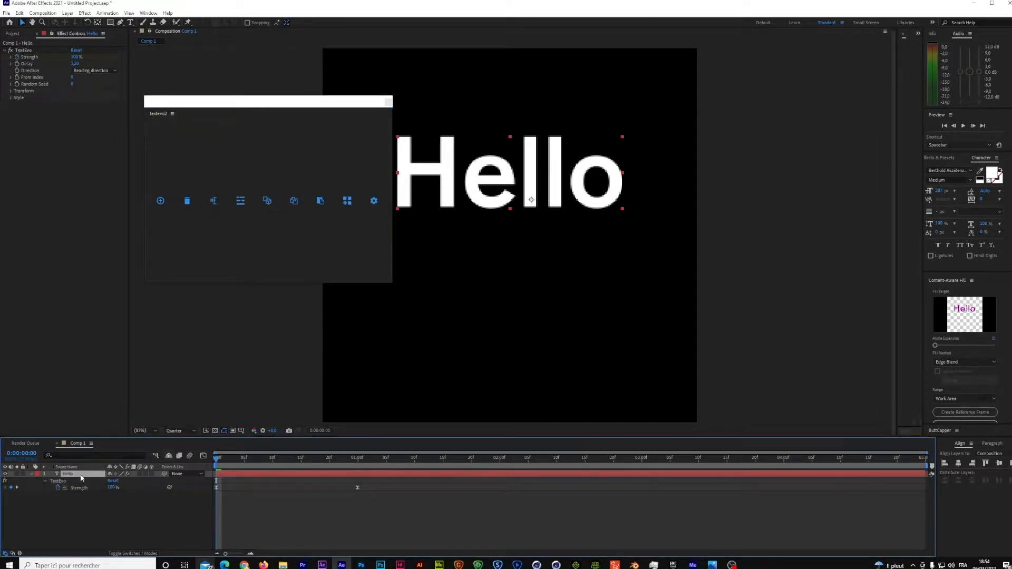
pyautogui.press('u')
pyautogui.press('u')
# Step: Preview and scrub the TextEvo Strength animation between 0 and 1 second on the Hello layer
pyautogui.press('space')
pyautogui.moveTo(356, 477); pyautogui.dragTo(213, 487)
pyautogui.moveTo(218, 461); pyautogui.dragTo(358, 459)
pyautogui.moveTo(272, 120); pyautogui.dragTo(154, 175)
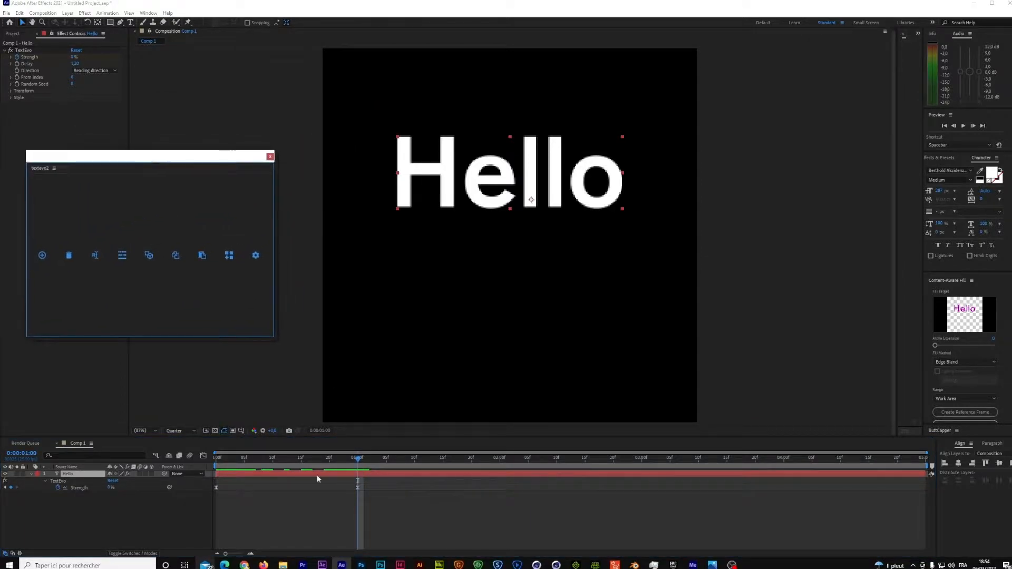
pyautogui.moveTo(261, 460); pyautogui.dragTo(190, 468)
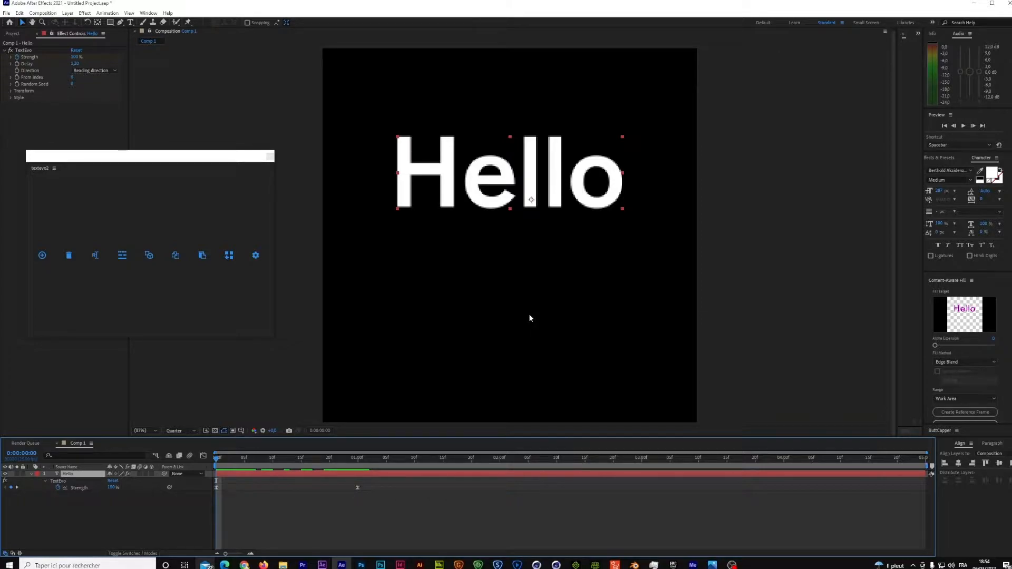
pyautogui.moveTo(218, 461); pyautogui.dragTo(347, 478)
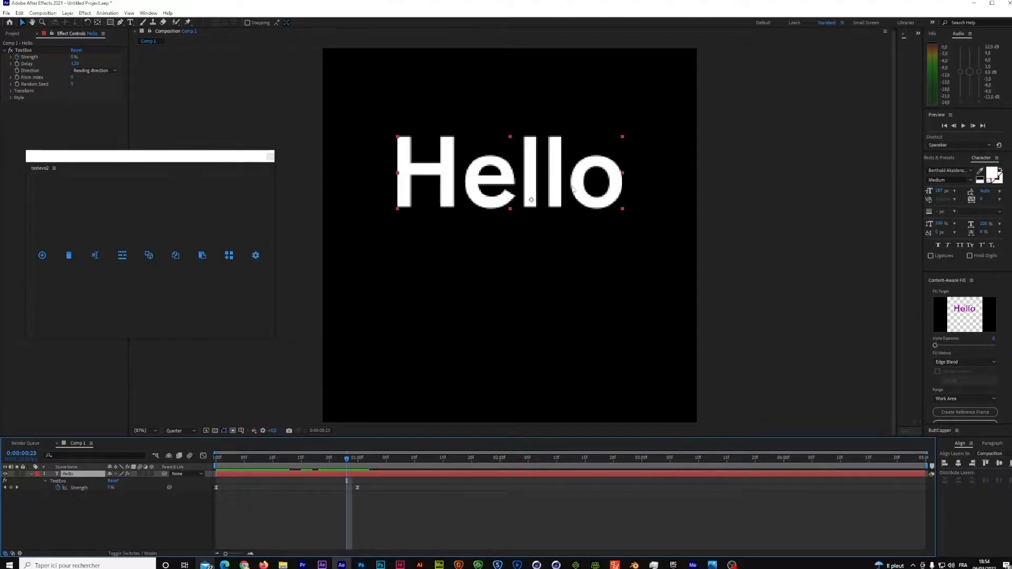
pyautogui.click(360, 461)
pyautogui.moveTo(360, 461); pyautogui.dragTo(216, 461)
pyautogui.moveTo(151, 163); pyautogui.dragTo(273, 175)
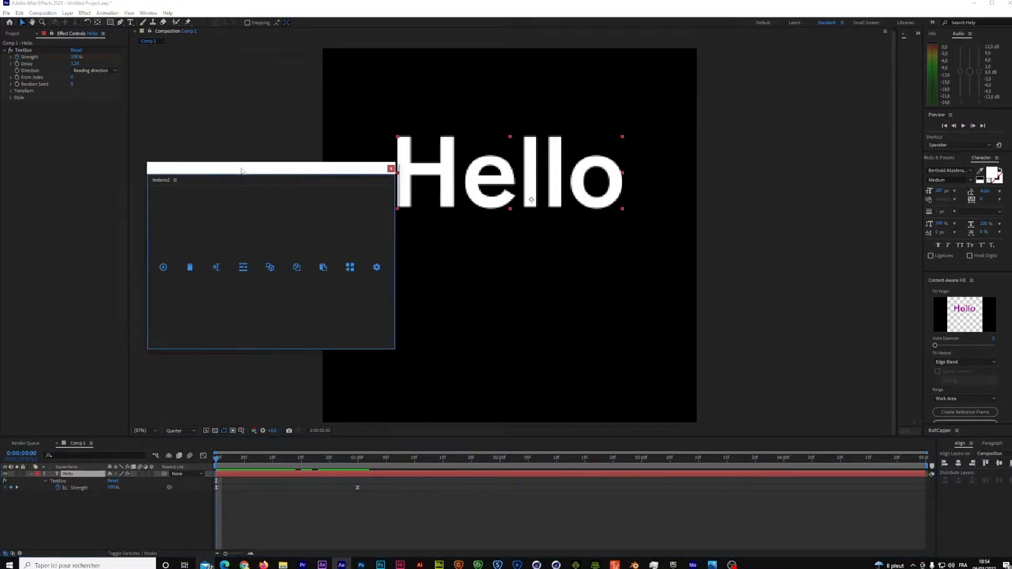
# Step: Expand TextEvo's Transform properties and compare them with the text animator options of the Hello layer
pyautogui.click(11, 92)
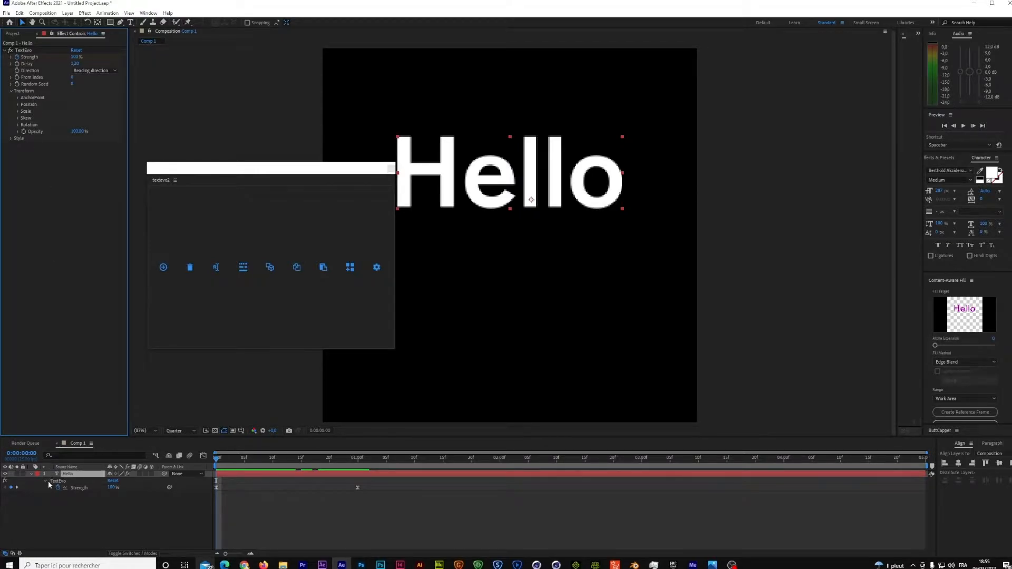
pyautogui.click(30, 472)
pyautogui.click(31, 473)
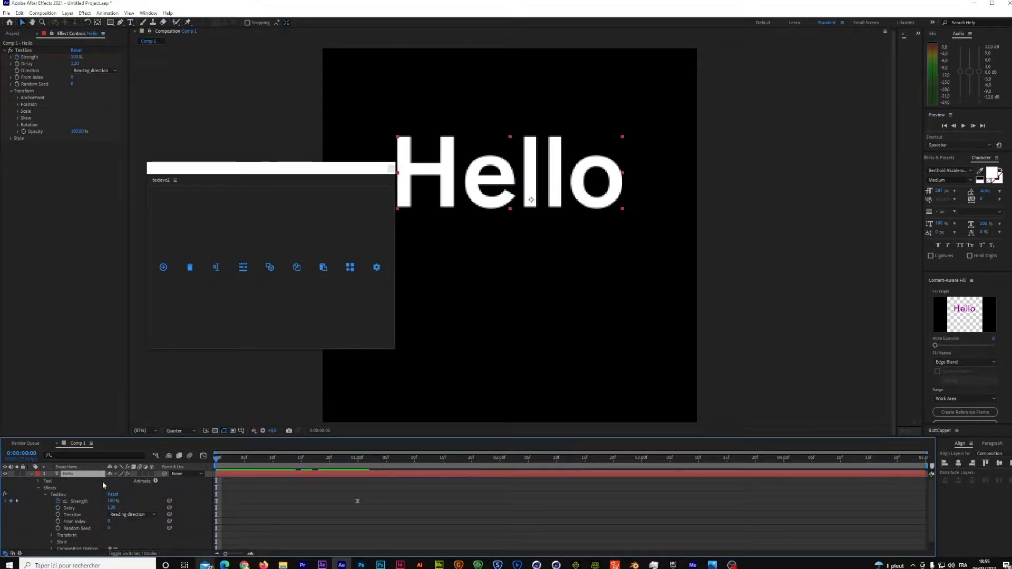
pyautogui.click(156, 481)
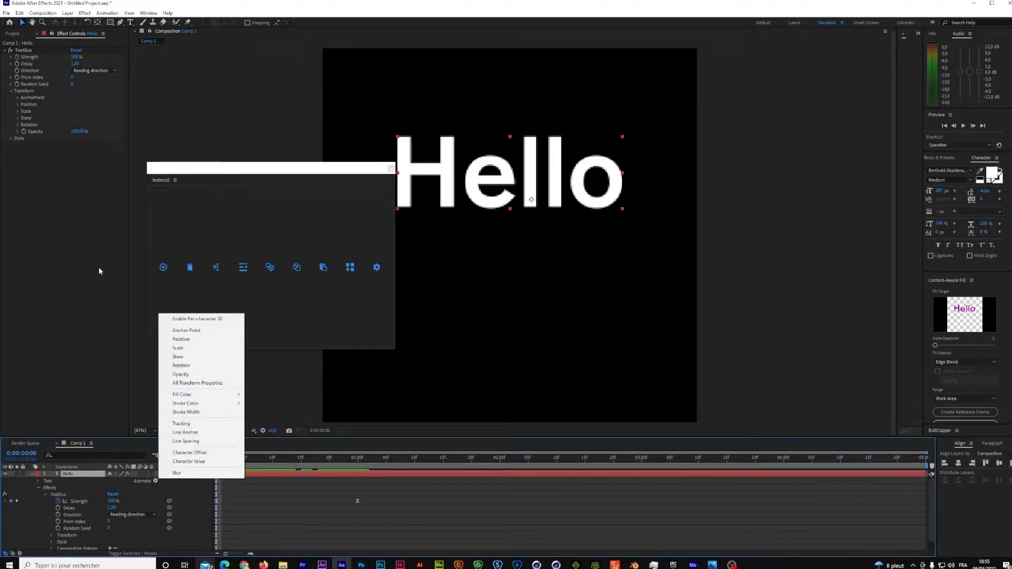
pyautogui.click(110, 233)
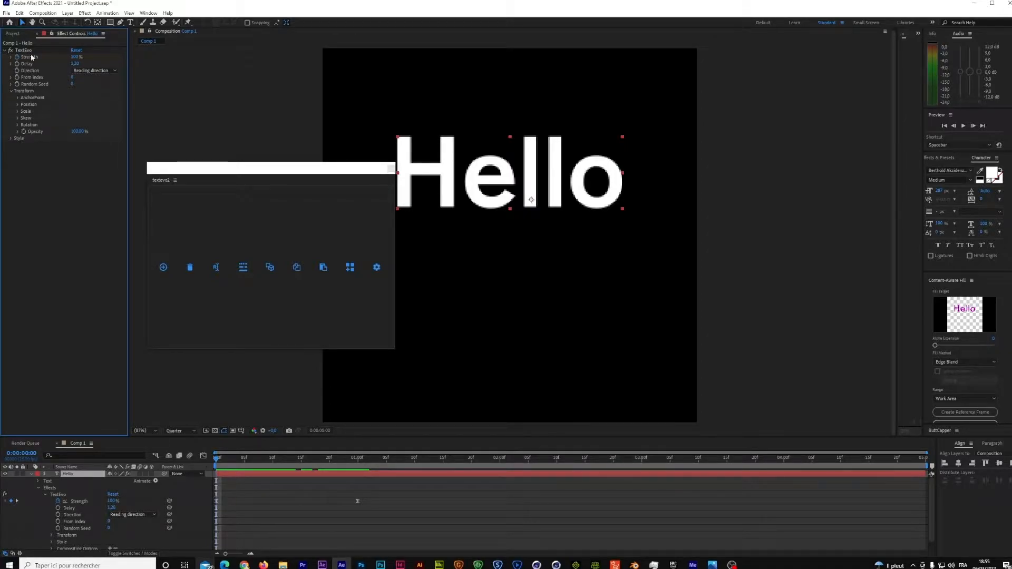
pyautogui.click(221, 165)
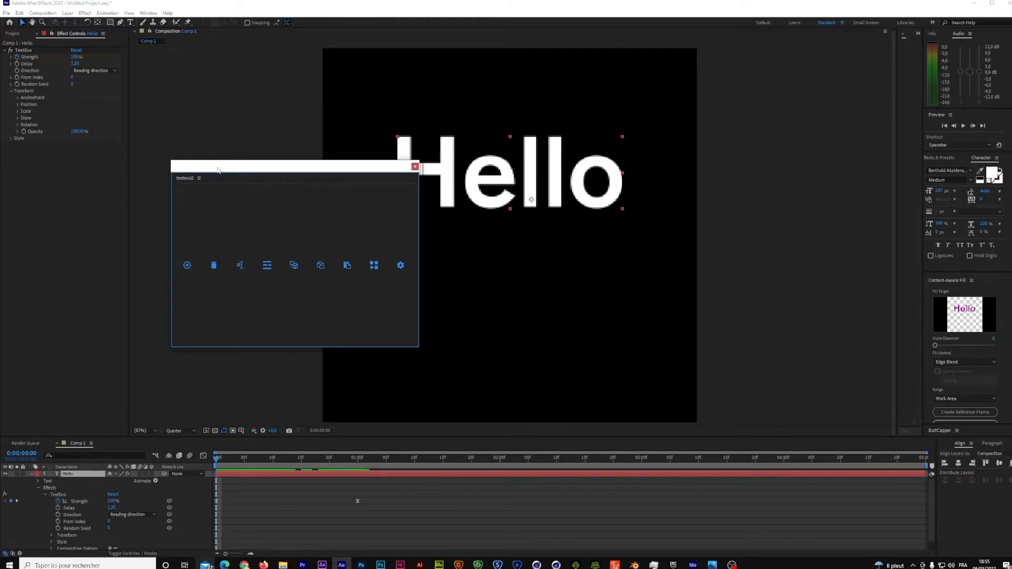
pyautogui.moveTo(218, 170); pyautogui.dragTo(149, 188)
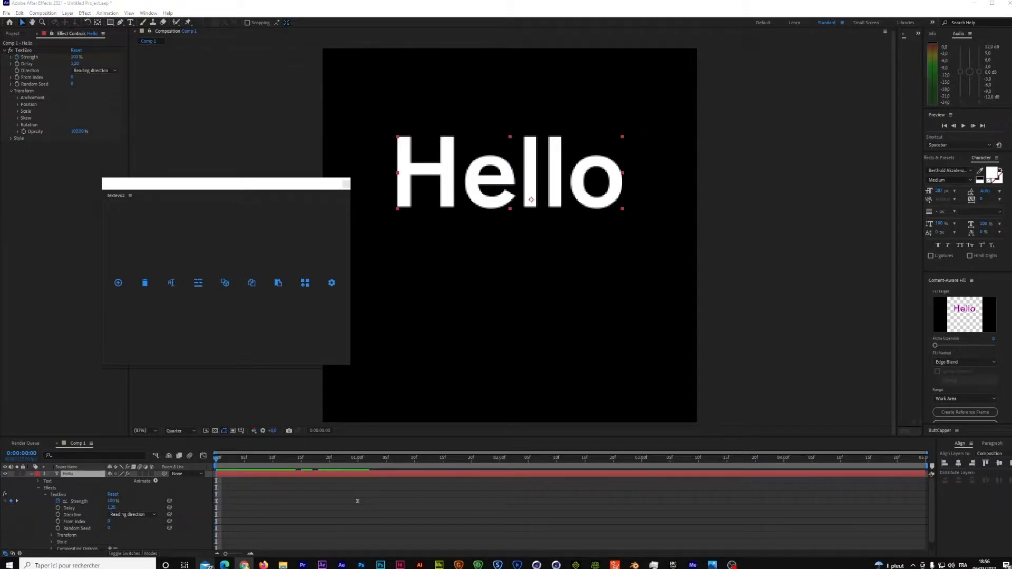
pyautogui.hotkey('alt', 'Tab')
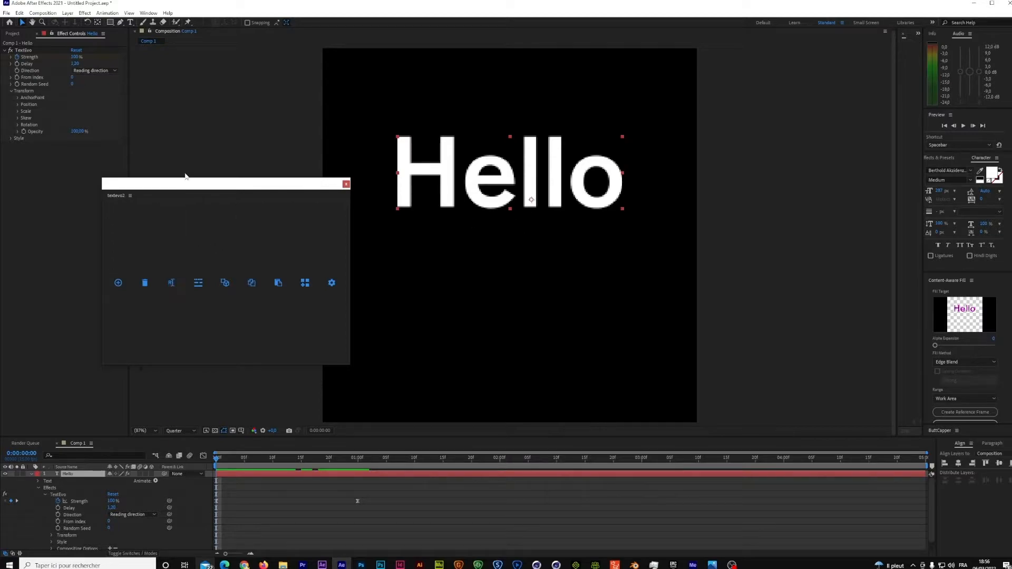
# Step: Expand TextEvo's Position properties and set the Y position to 500
pyautogui.moveTo(182, 184); pyautogui.dragTo(224, 142)
pyautogui.moveTo(185, 173); pyautogui.dragTo(42, 173)
pyautogui.click(19, 105)
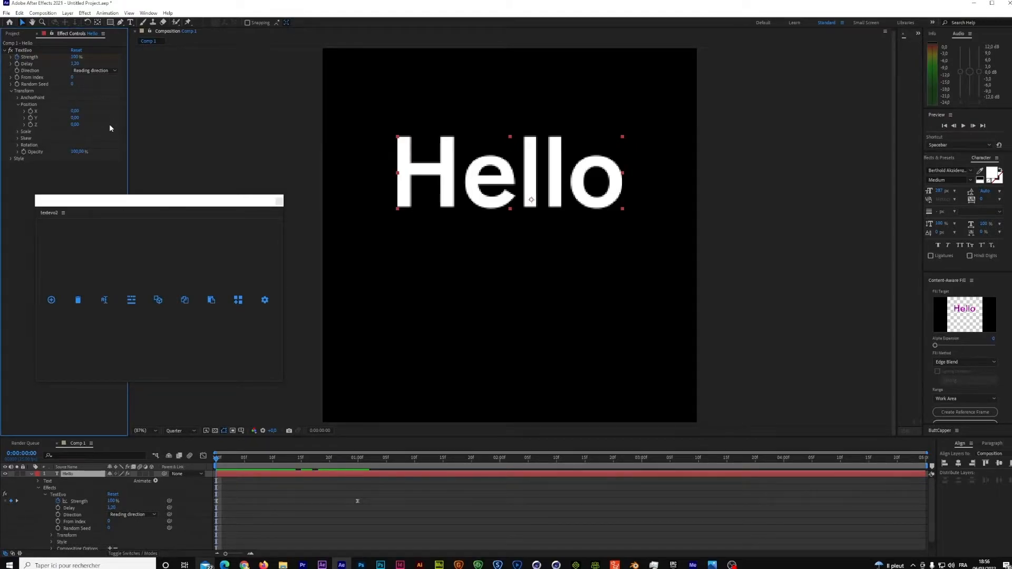
pyautogui.click(76, 118)
pyautogui.press('Return')
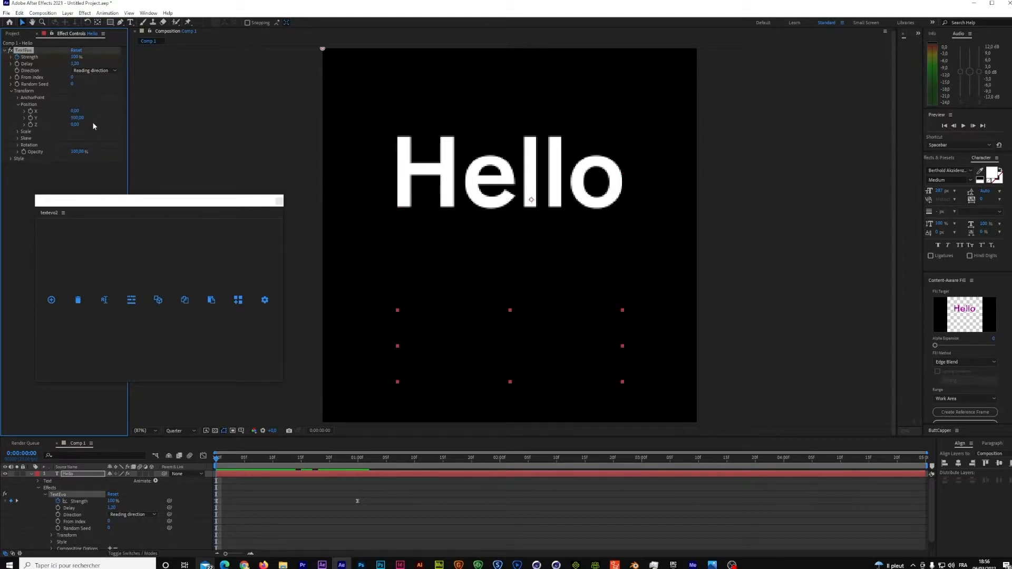
# Step: Reveal the Hello layer's keyframes and scrub between 0 and 1 second to review the vertical letter movement
pyautogui.click(33, 474)
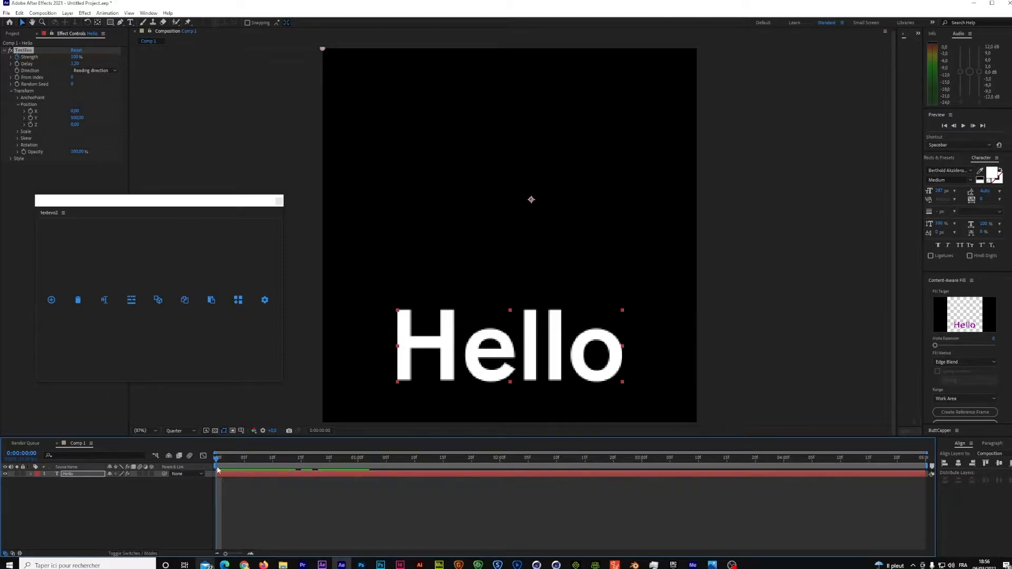
pyautogui.moveTo(218, 462); pyautogui.dragTo(358, 470)
pyautogui.click(359, 474)
pyautogui.press('u')
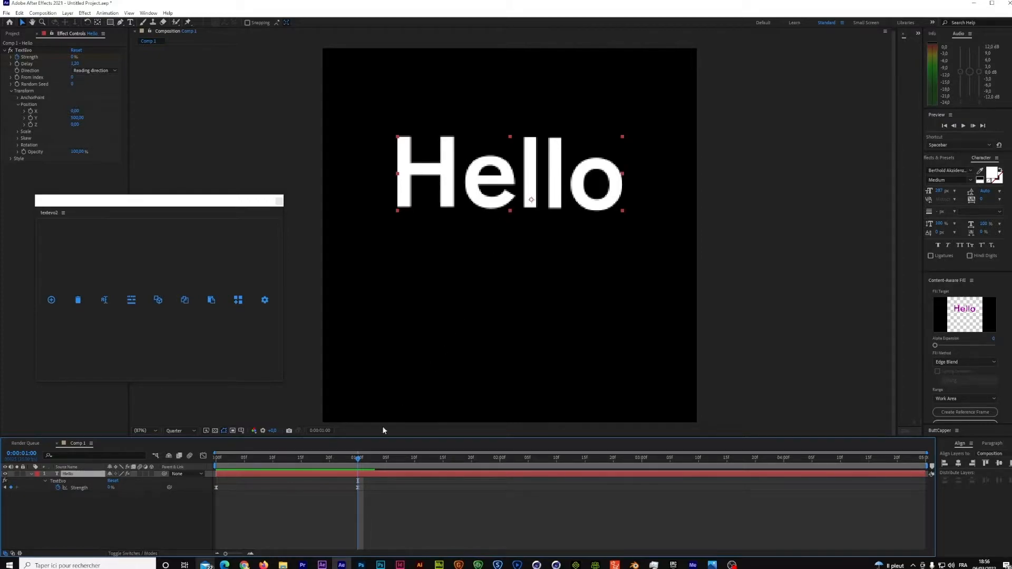
pyautogui.moveTo(358, 458); pyautogui.dragTo(191, 478)
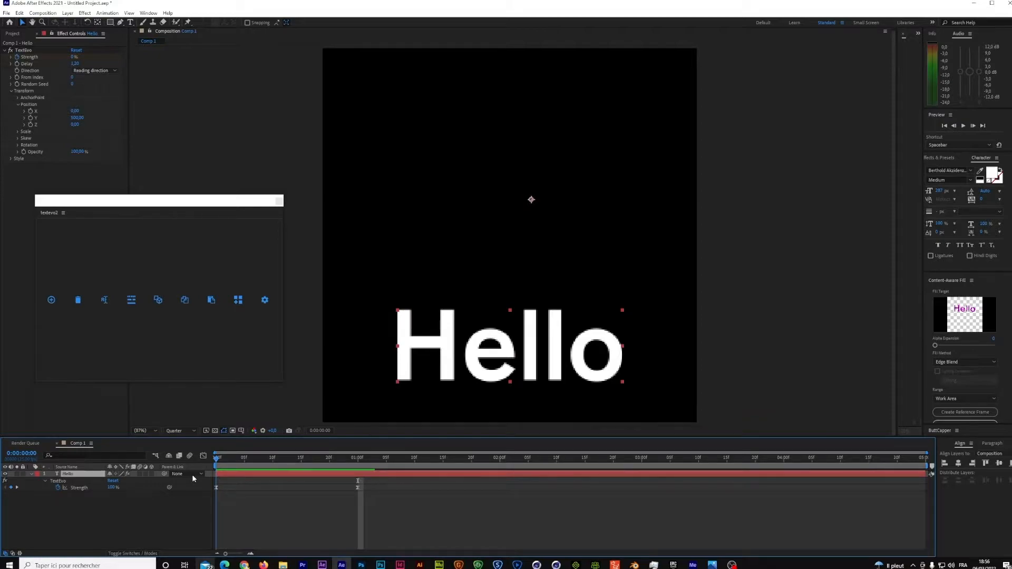
pyautogui.moveTo(194, 474); pyautogui.dragTo(359, 477)
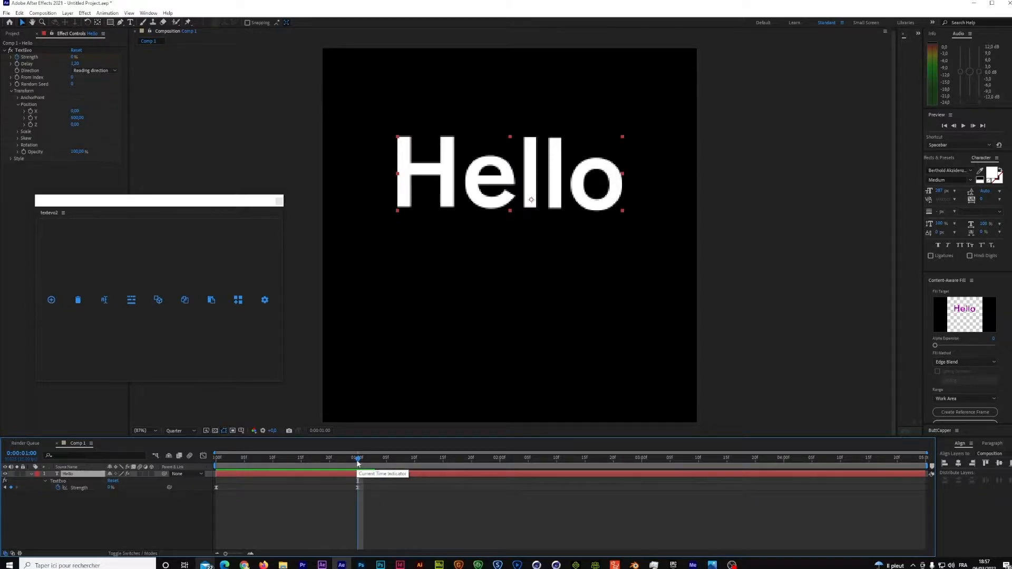
# Step: Paste copies of the two Strength keyframes at 2 seconds and time-reverse the pasted keyframes
pyautogui.moveTo(357, 460); pyautogui.dragTo(501, 467)
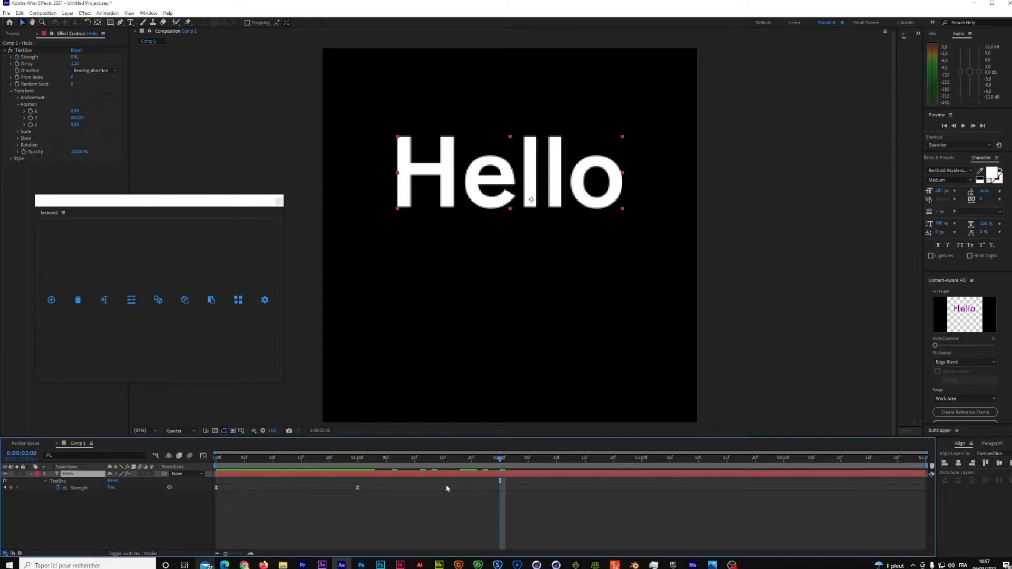
pyautogui.moveTo(371, 491); pyautogui.dragTo(209, 494)
pyautogui.hotkey('ctrl', 'v')
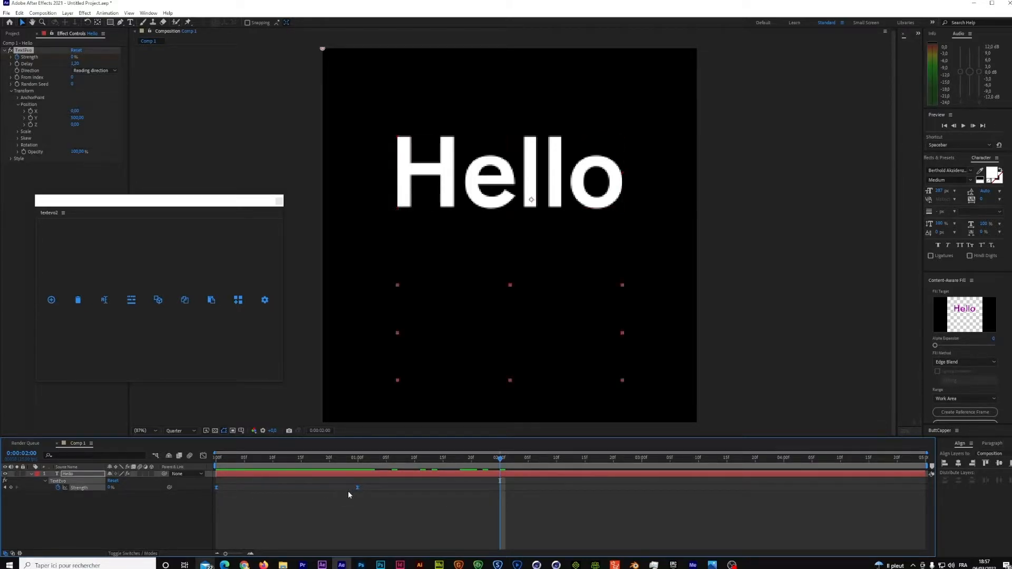
pyautogui.rightClick(501, 489)
pyautogui.moveTo(562, 488)
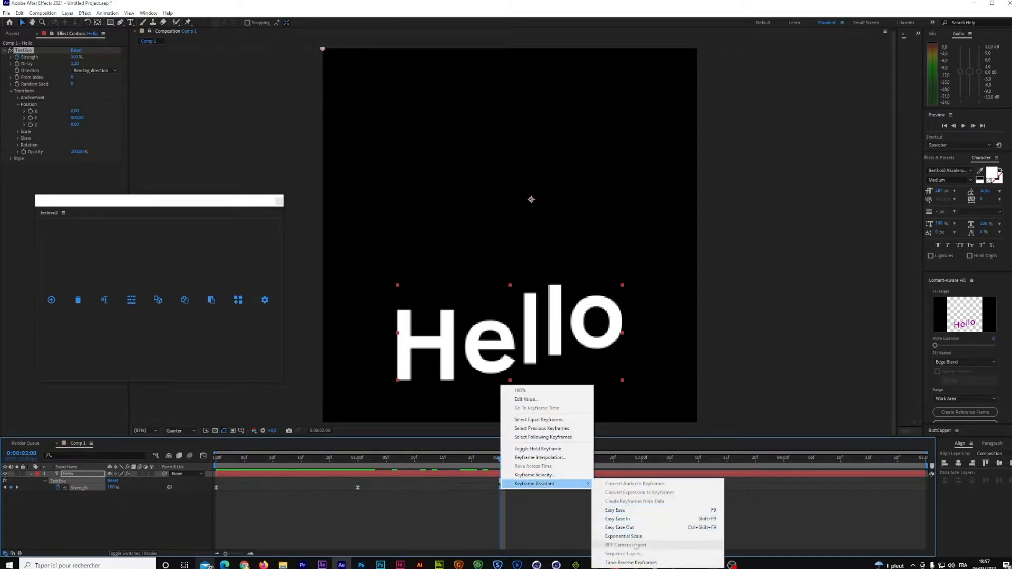
pyautogui.click(632, 562)
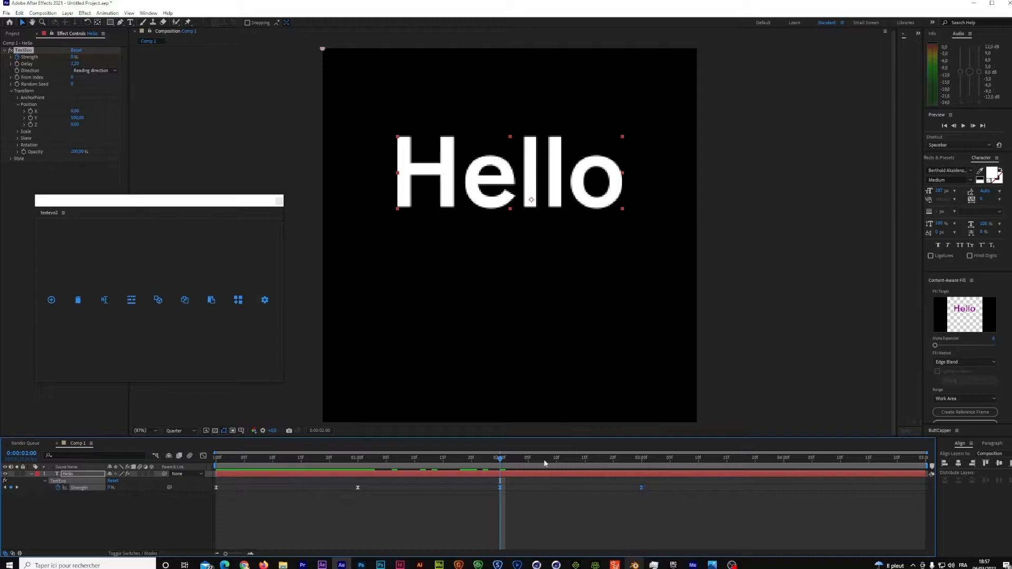
# Step: Play back the Hello animation to review the letters moving in and out
pyautogui.press('space')
pyautogui.moveTo(615, 479); pyautogui.dragTo(502, 511)
pyautogui.press('space')
pyautogui.press('space')
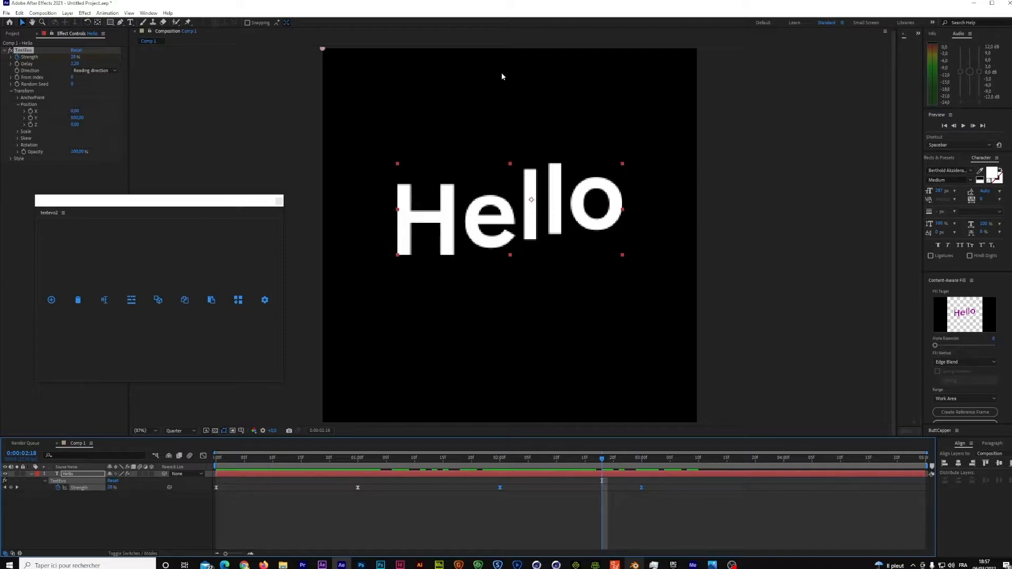
# Step: Set the TextEvo Y position to 0 and reveal the Hello layer's keyframes at 2 seconds
pyautogui.click(77, 118)
pyautogui.press('Return')
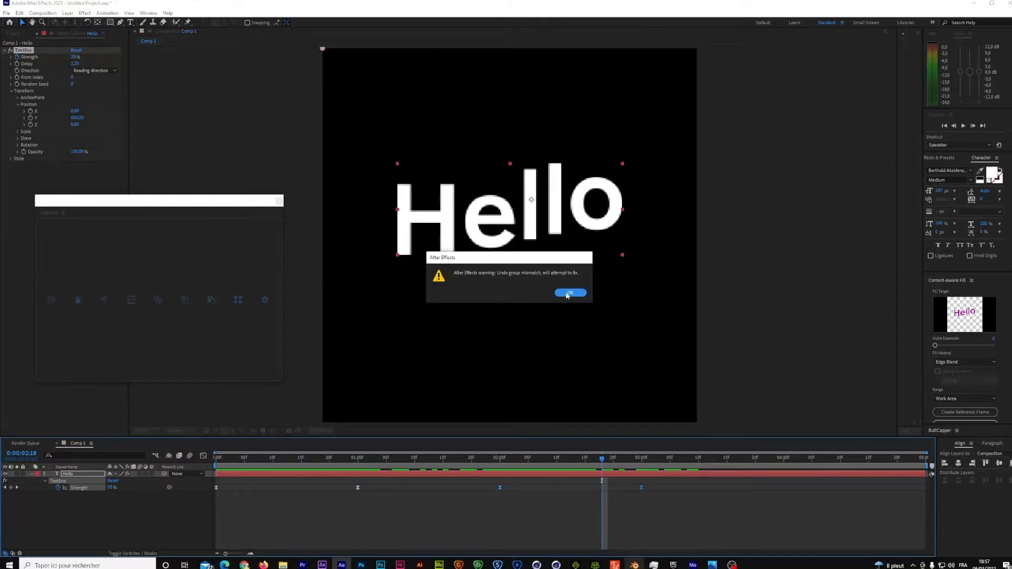
pyautogui.click(568, 293)
pyautogui.click(504, 460)
pyautogui.click(88, 477)
pyautogui.press('u')
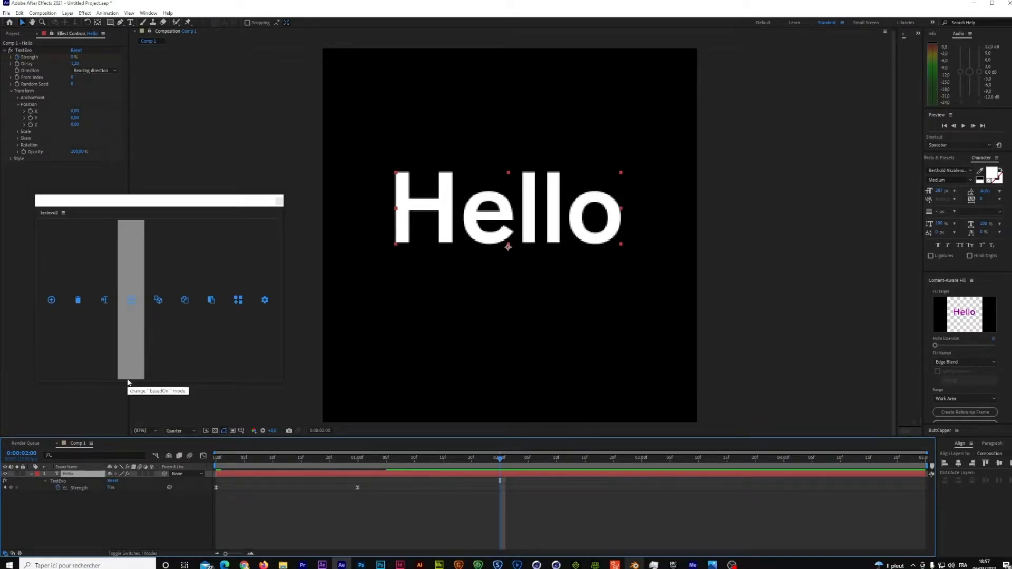
# Step: Remove the existing TextEvo from the Hello layer, apply a fresh one starting at 0 seconds and scrub through it
pyautogui.moveTo(499, 460); pyautogui.dragTo(189, 499)
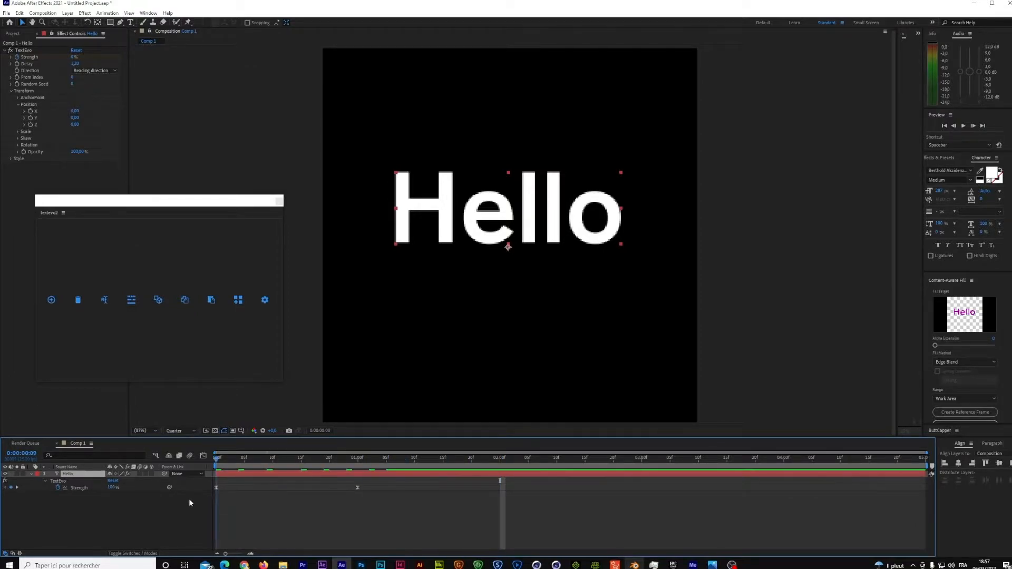
pyautogui.click(58, 480)
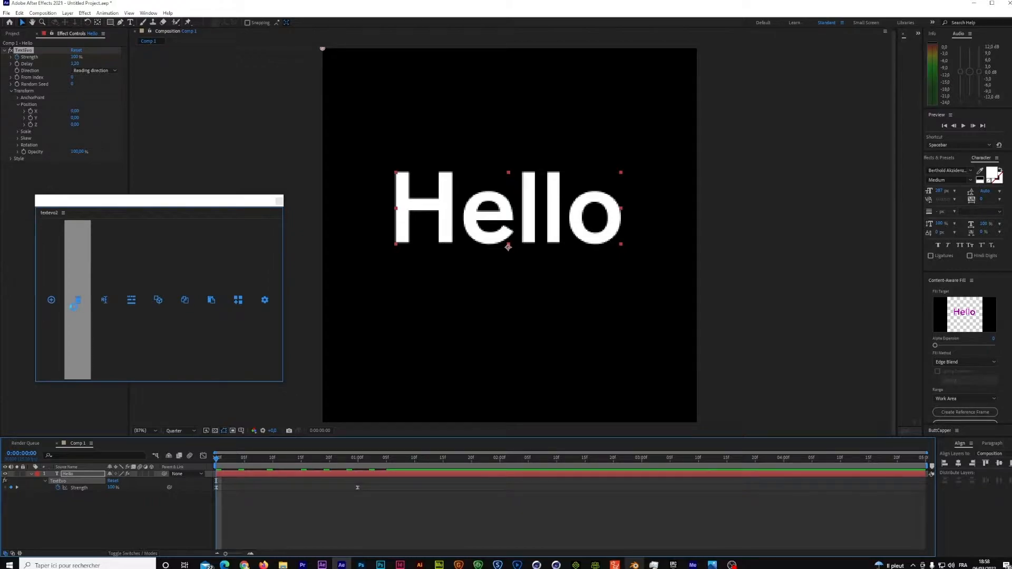
pyautogui.click(76, 303)
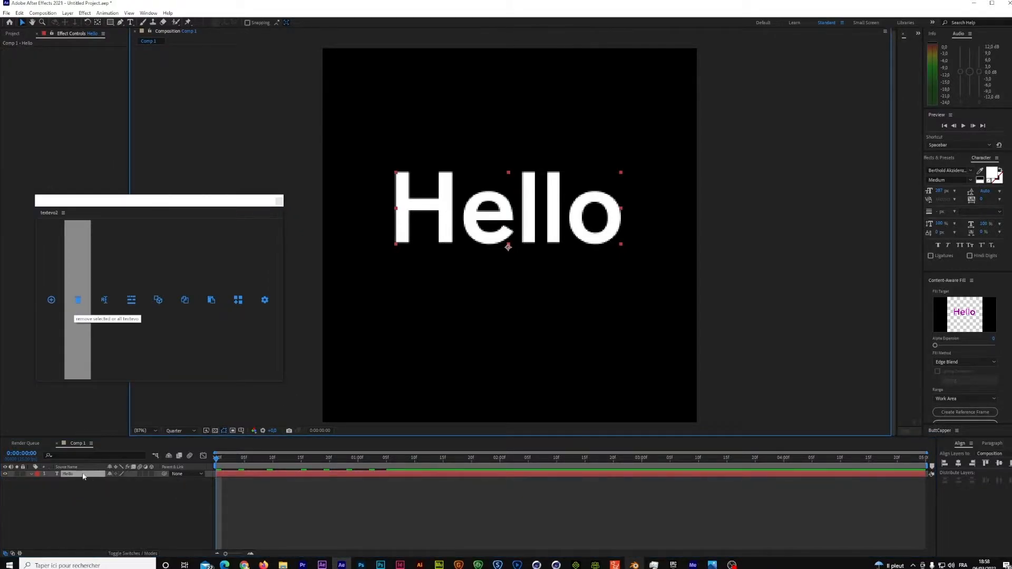
pyautogui.click(53, 308)
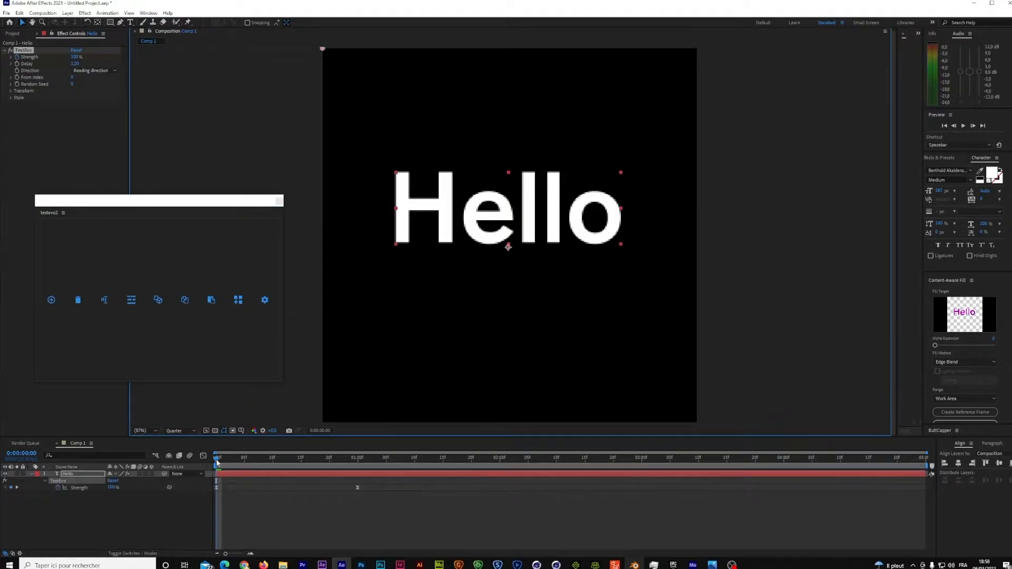
pyautogui.moveTo(217, 462); pyautogui.dragTo(437, 483)
pyautogui.moveTo(306, 486); pyautogui.dragTo(201, 476)
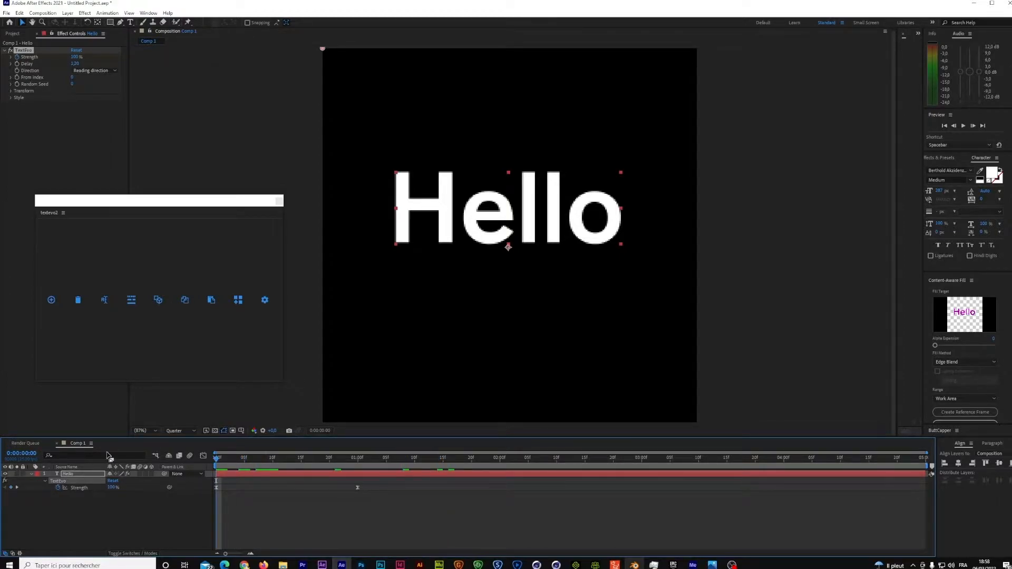
# Step: Set the TextEvo Position Y value to 500 in its Transform settings
pyautogui.click(12, 91)
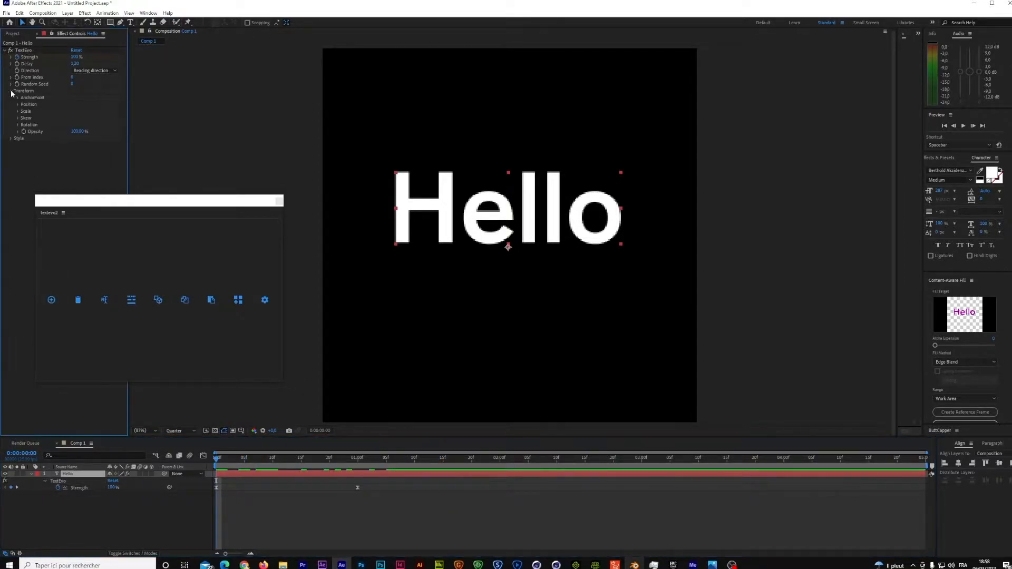
pyautogui.click(18, 104)
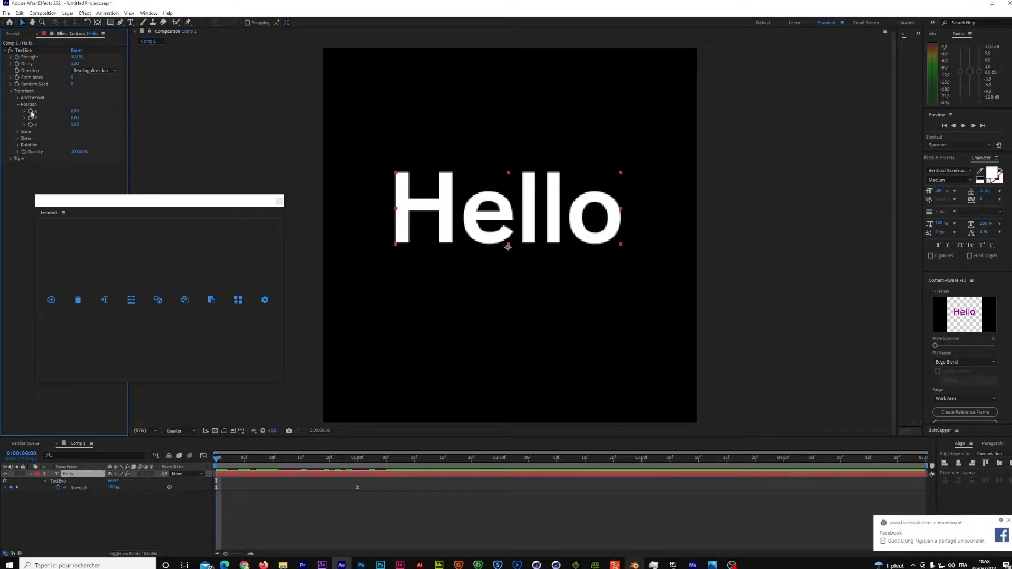
pyautogui.click(74, 118)
pyautogui.click(1009, 521)
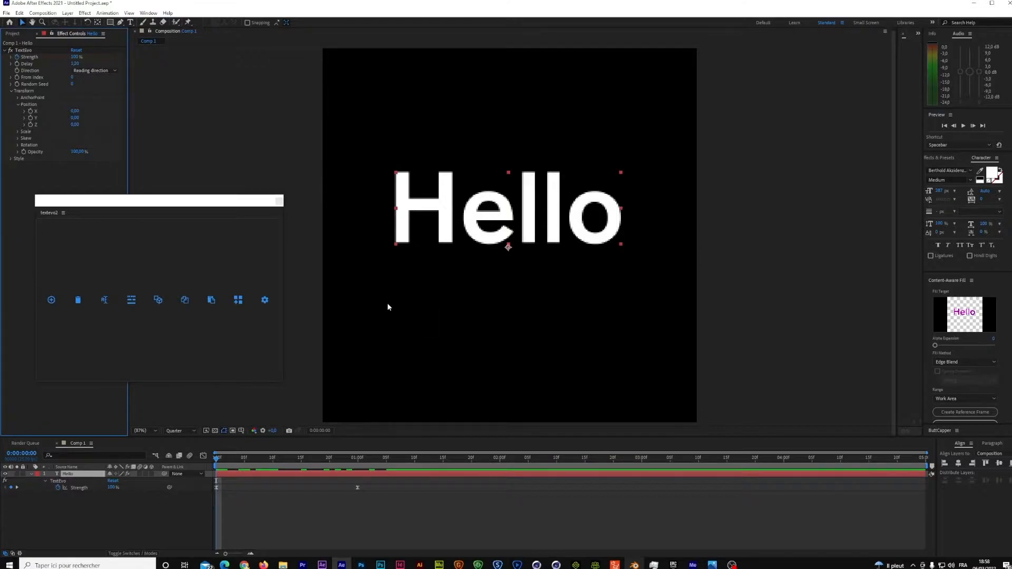
pyautogui.click(73, 118)
pyautogui.write('500')
pyautogui.press('Return')
# Step: Add a second TextEvo to the Hello layer at 2 seconds and reveal the layer's keyframes
pyautogui.moveTo(217, 462); pyautogui.dragTo(502, 481)
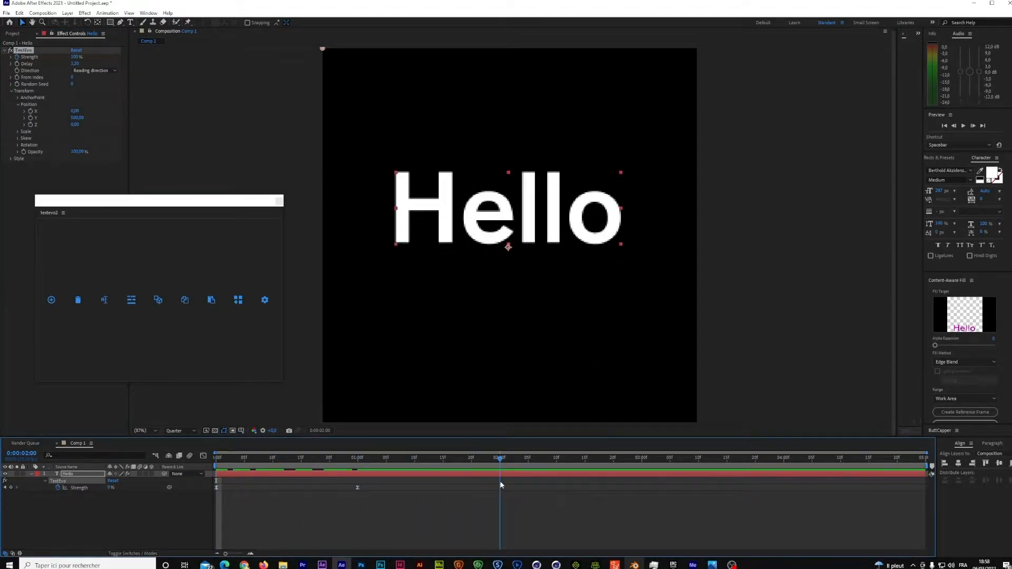
pyautogui.click(56, 304)
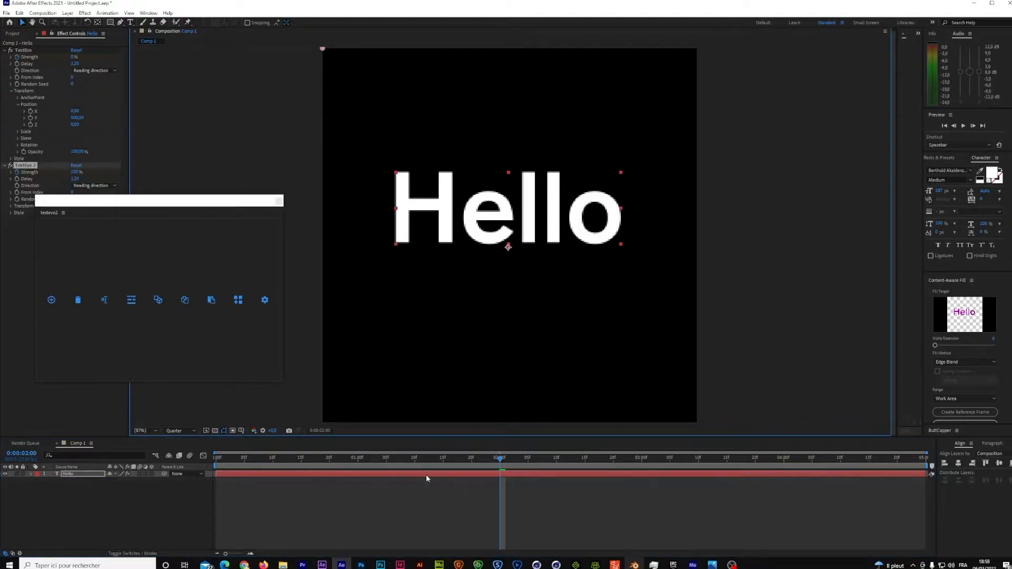
pyautogui.press('u')
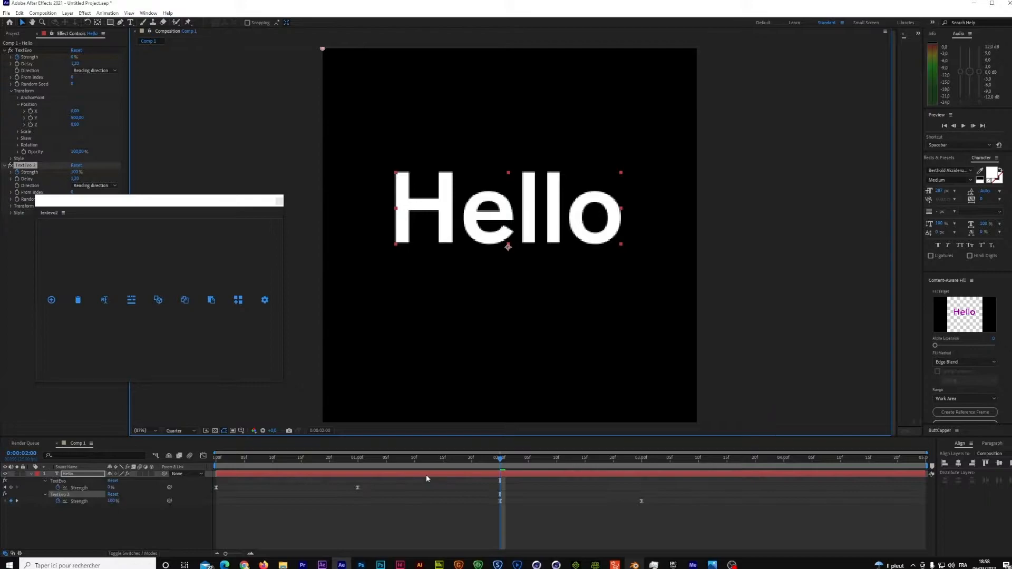
# Step: Time-reverse the two Strength keyframes of TextEvo 2
pyautogui.click(492, 502)
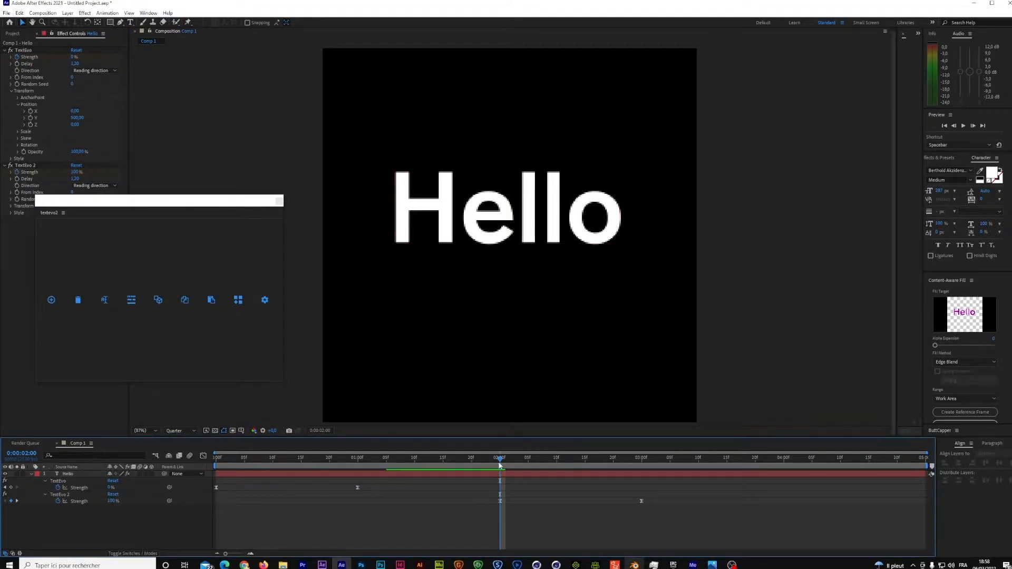
pyautogui.moveTo(663, 511); pyautogui.dragTo(488, 497)
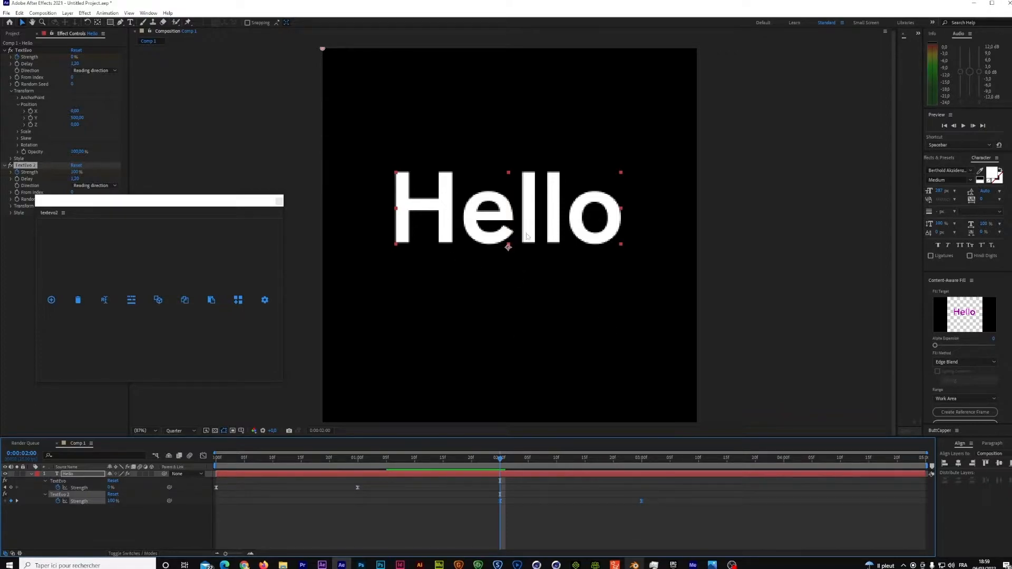
pyautogui.rightClick(501, 501)
pyautogui.moveTo(580, 497)
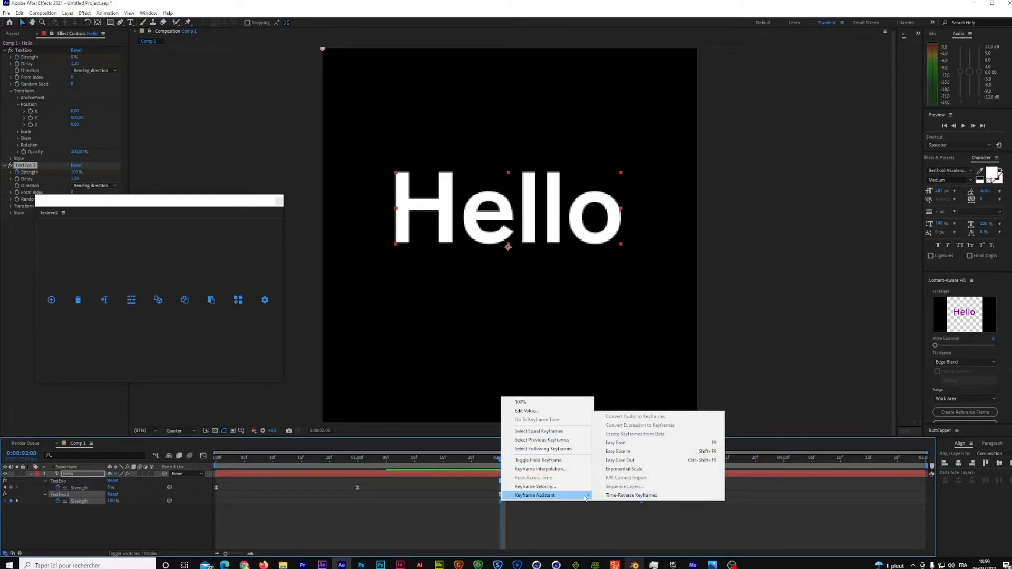
pyautogui.click(612, 496)
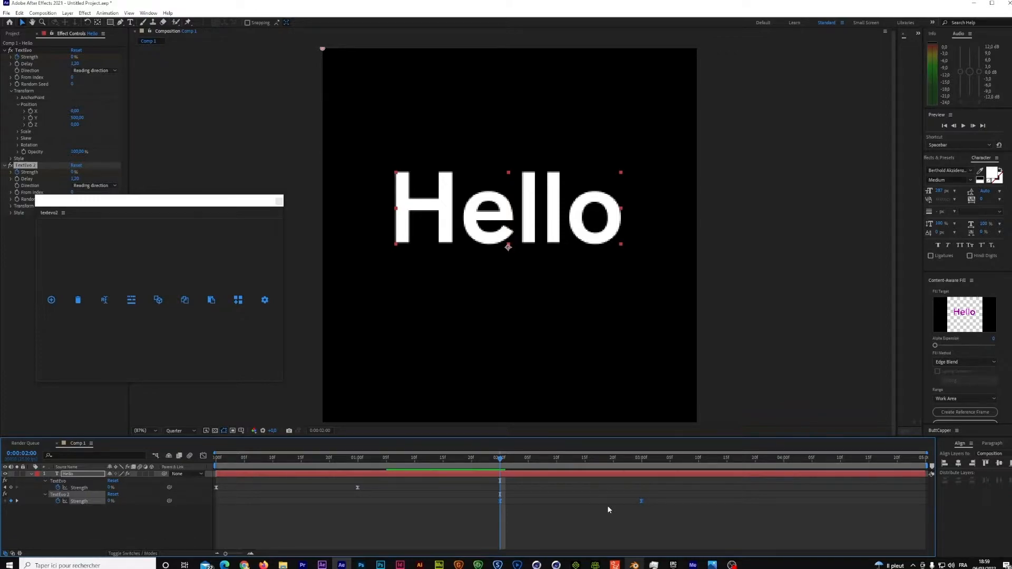
# Step: Move and narrow the floating textevo2 window to uncover the effect settings, and set the TextEvo 2 Scale to 0%
pyautogui.moveTo(231, 207); pyautogui.dragTo(333, 179)
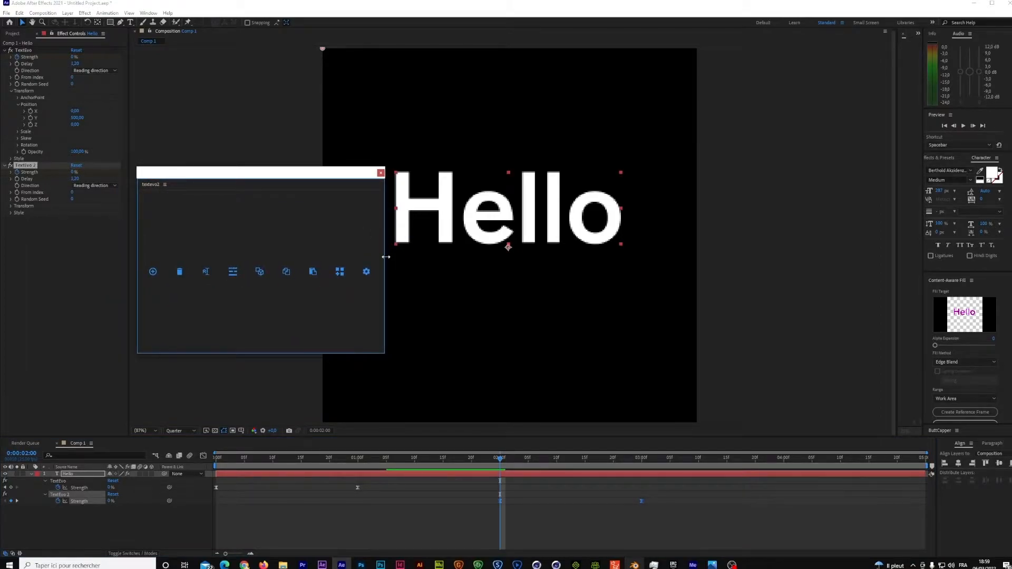
pyautogui.moveTo(385, 257); pyautogui.dragTo(321, 258)
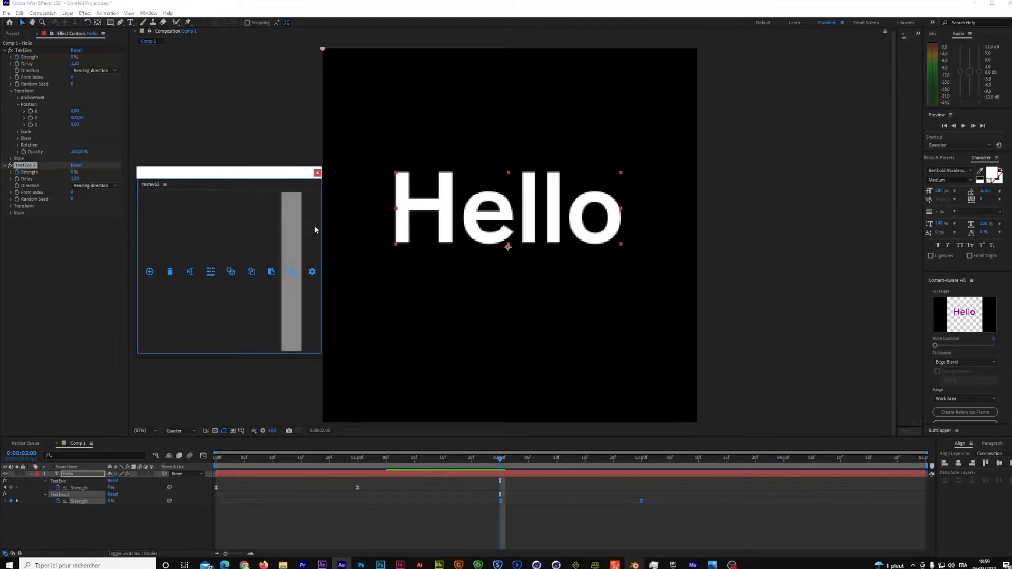
pyautogui.click(11, 206)
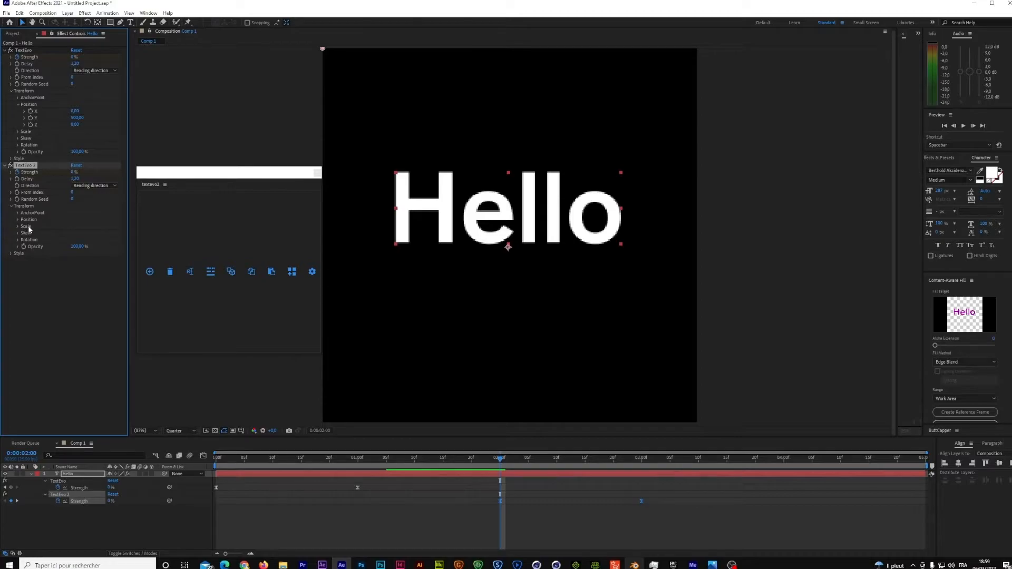
pyautogui.click(17, 226)
pyautogui.click(75, 236)
pyautogui.write('0')
pyautogui.press('Return')
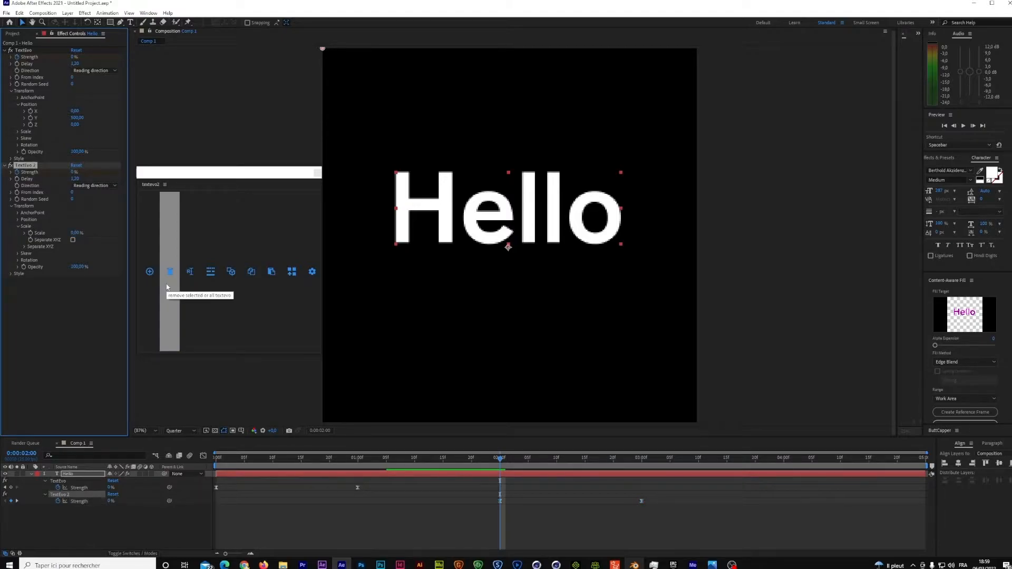
# Step: Play the Hello animation from 0 seconds to review the slide-in and the scale-out, and return to the start
pyautogui.moveTo(500, 459); pyautogui.dragTo(183, 497)
pyautogui.press('space')
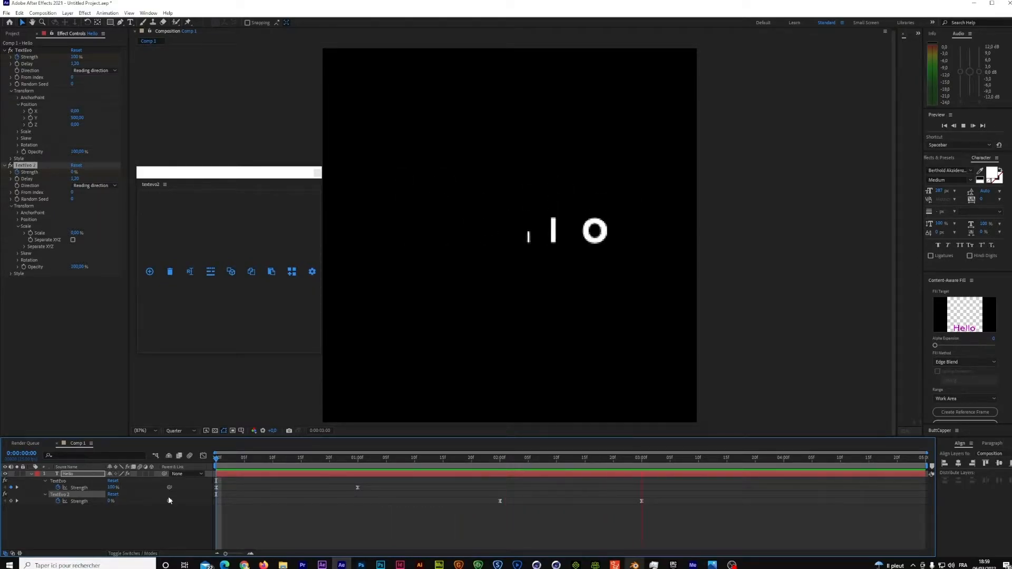
pyautogui.moveTo(500, 460); pyautogui.dragTo(159, 475)
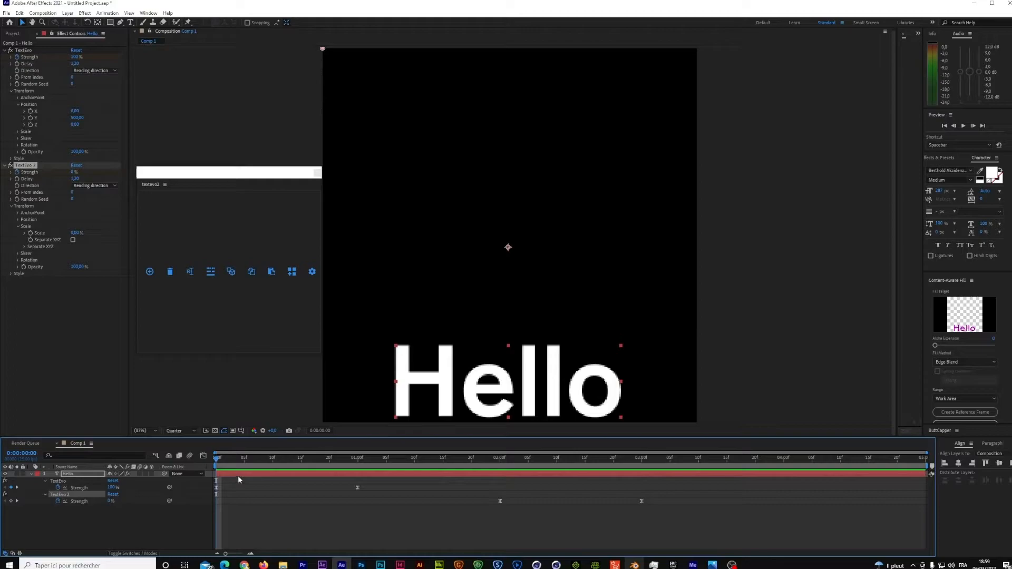
# Step: Go to 1 second on the Hello layer and set the first TextEvo's Delay to 0,6
pyautogui.click(86, 474)
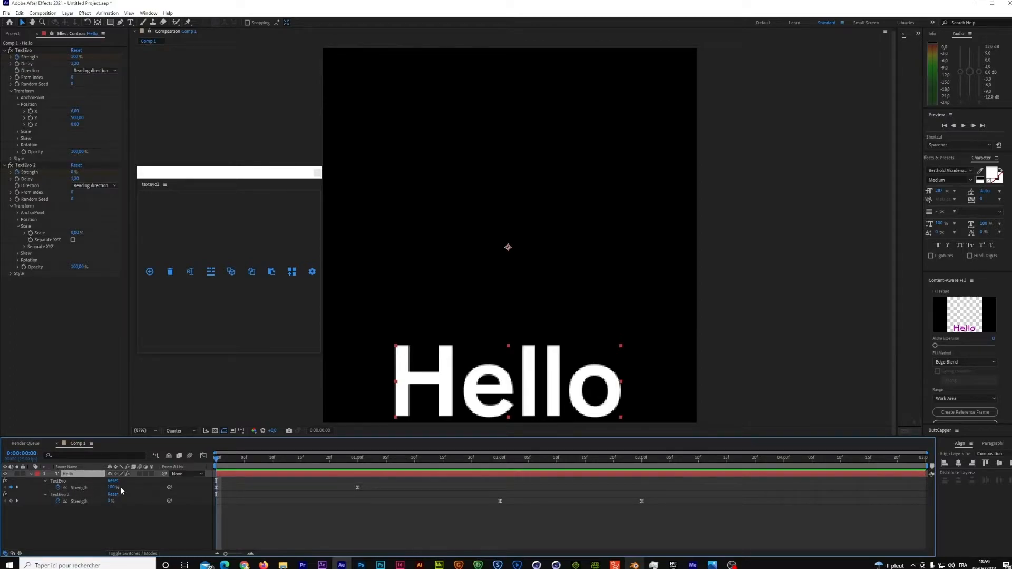
pyautogui.moveTo(215, 461); pyautogui.dragTo(358, 478)
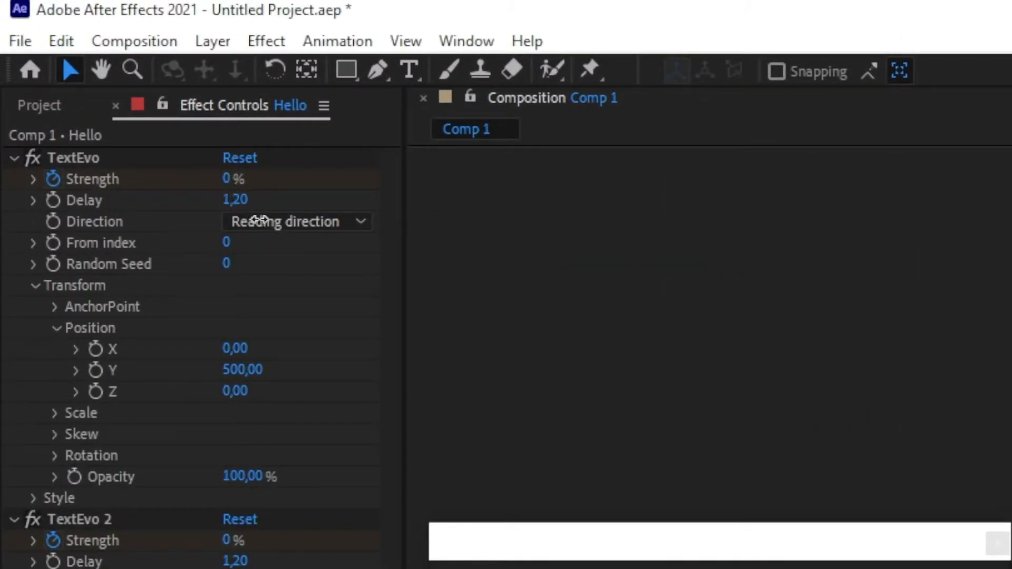
pyautogui.click(232, 200)
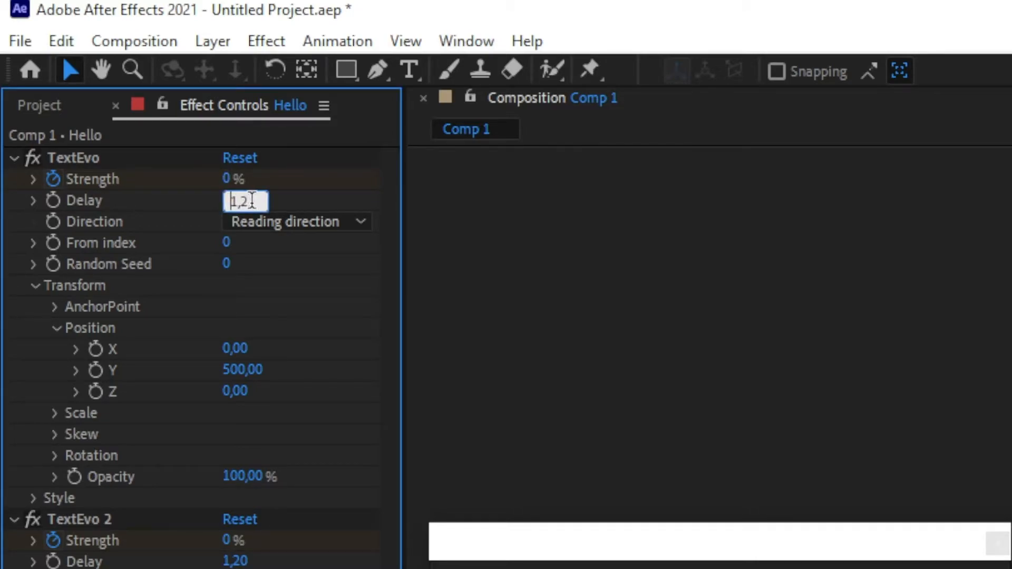
pyautogui.moveTo(256, 201); pyautogui.dragTo(207, 199)
pyautogui.write('0,6')
pyautogui.press('Return')
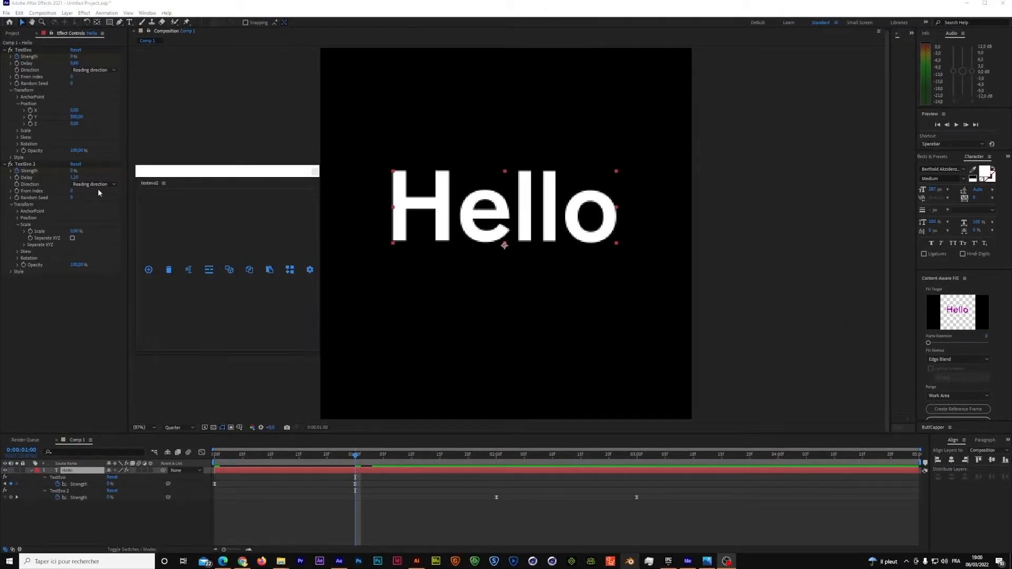
# Step: Play back the Hello animation from the start to review the letter stagger with the shorter Delay
pyautogui.moveTo(362, 455); pyautogui.dragTo(179, 473)
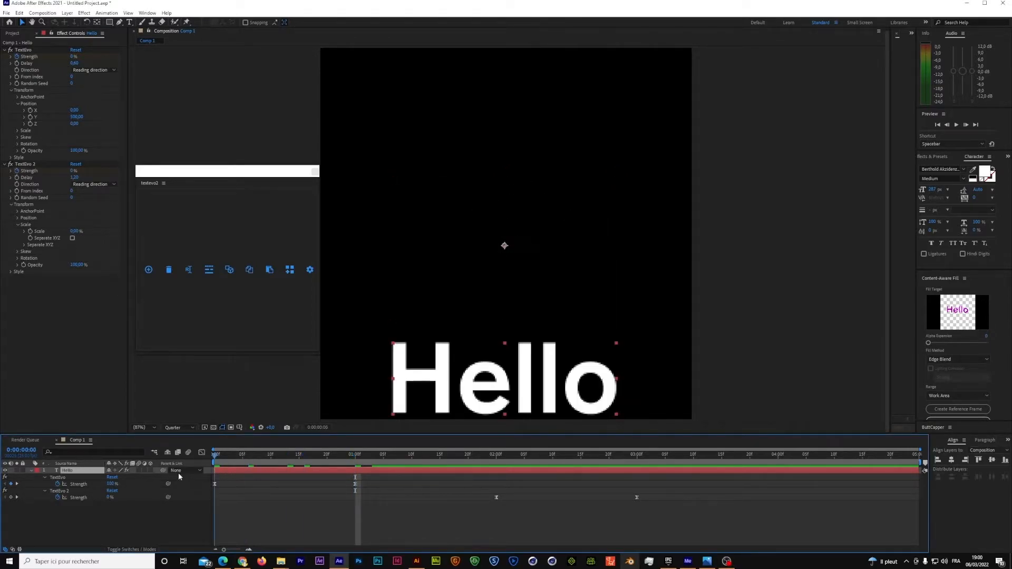
pyautogui.press('space')
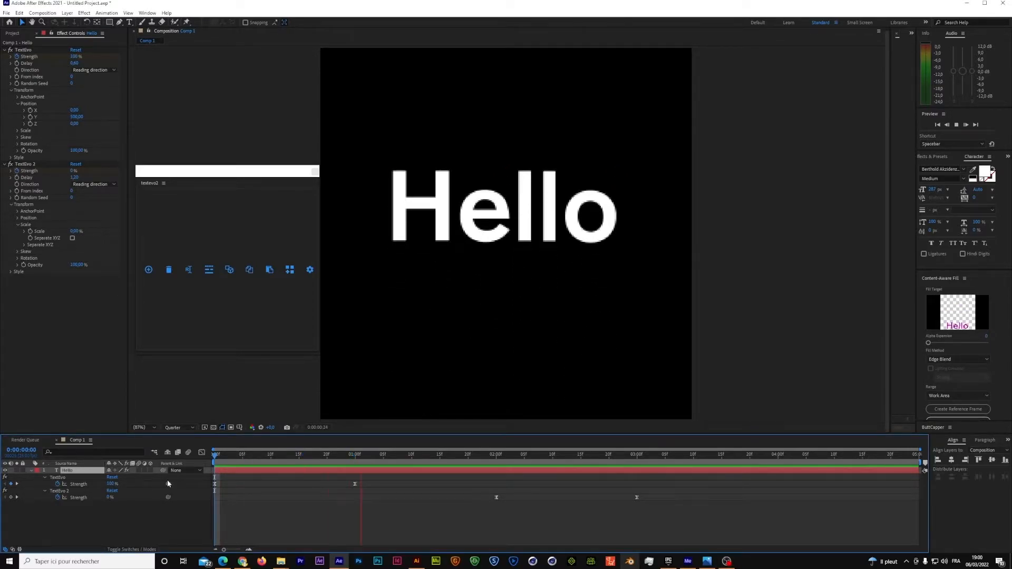
pyautogui.moveTo(301, 457); pyautogui.dragTo(188, 485)
pyautogui.press('space')
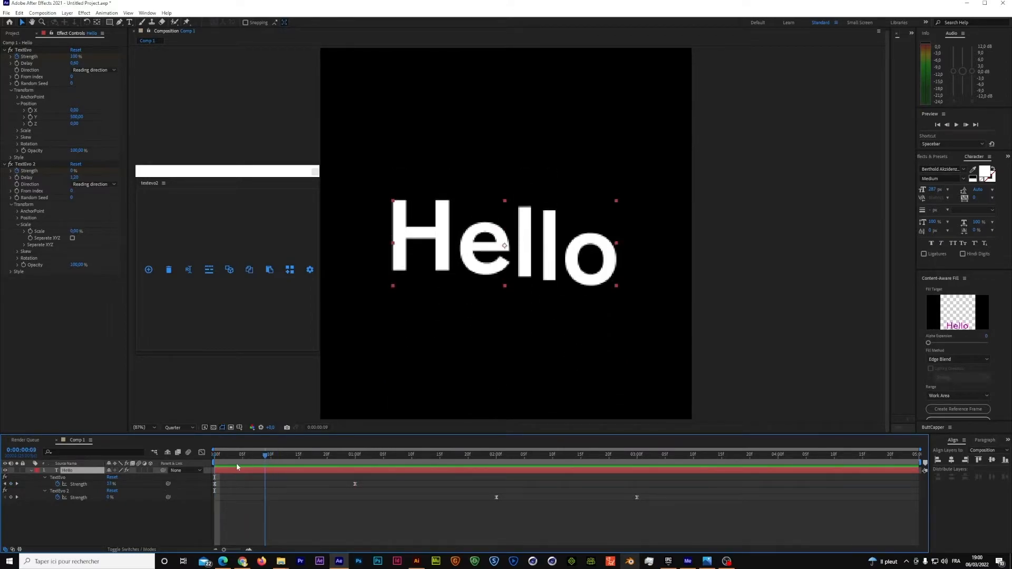
# Step: Set the first TextEvo's Delay to 2,4 with the time at frame 5
pyautogui.click(77, 63)
pyautogui.write('2,4')
pyautogui.press('Return')
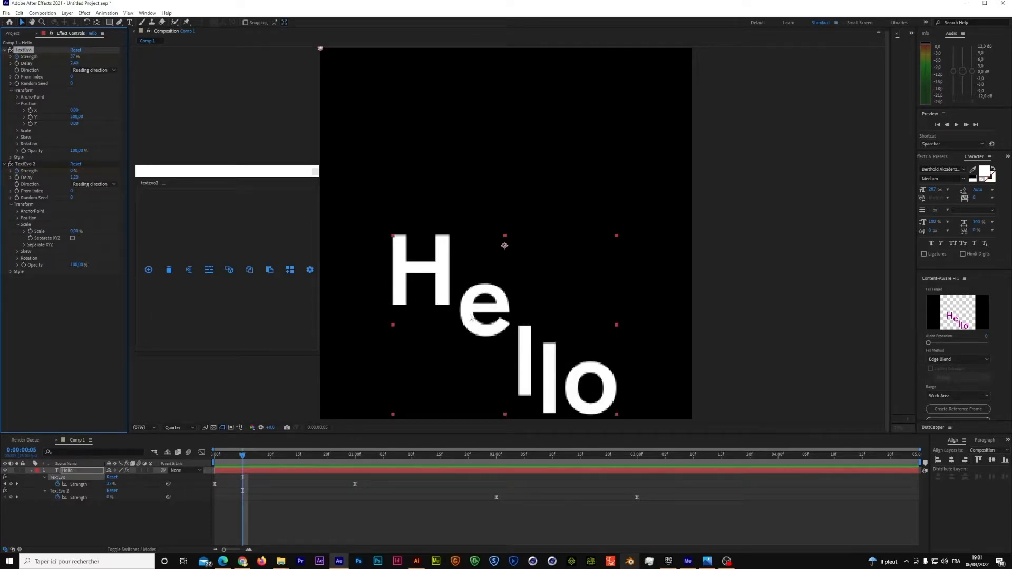
# Step: Set the first TextEvo's Delay to 0,6 and scrub to frame 13 to compare the letter offsets
pyautogui.click(74, 63)
pyautogui.write('0,6')
pyautogui.press('Return')
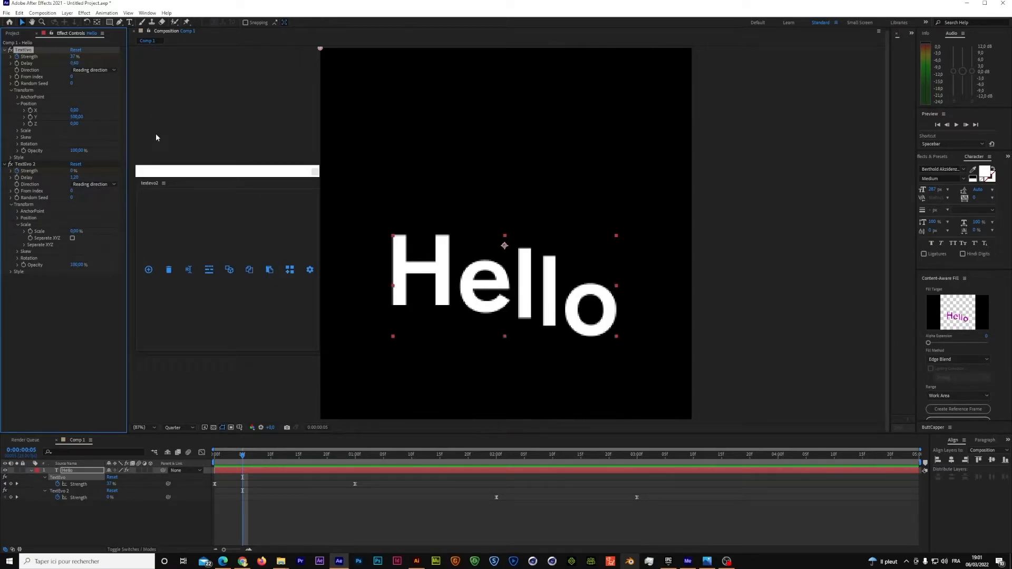
pyautogui.moveTo(243, 456); pyautogui.dragTo(288, 471)
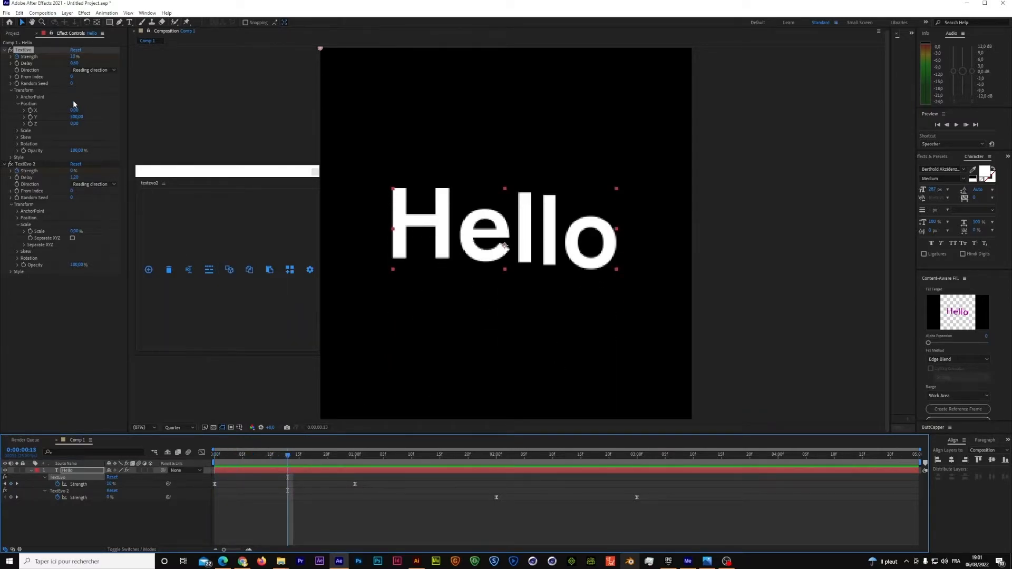
# Step: Set the first TextEvo's Delay to 2,4 and play back the animation
pyautogui.click(74, 63)
pyautogui.write('2,4')
pyautogui.press('Return')
pyautogui.press('space')
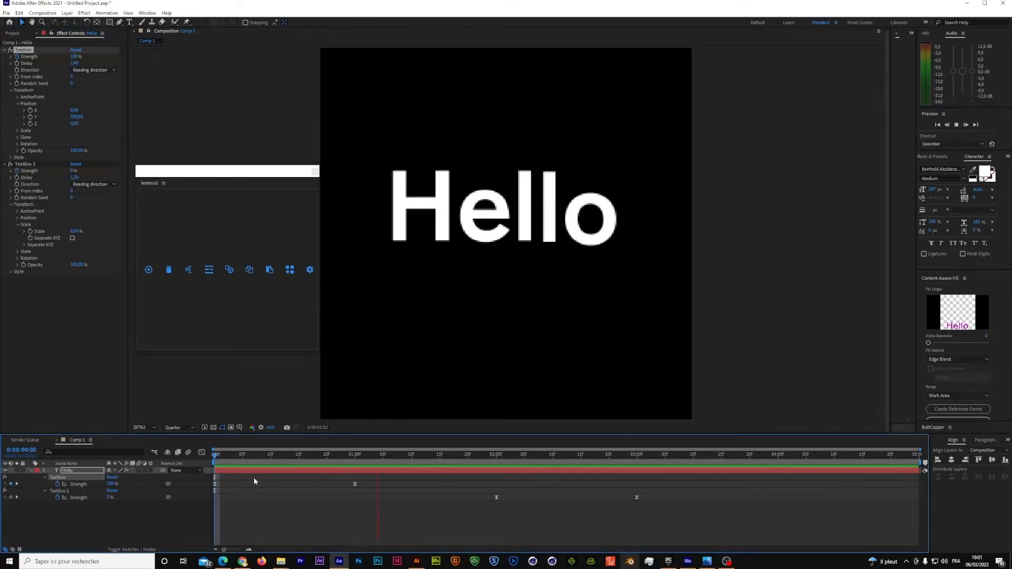
# Step: Go to frame 13 and set the first TextEvo's Delay to 1,2
pyautogui.click(286, 459)
pyautogui.click(74, 63)
pyautogui.write('1')
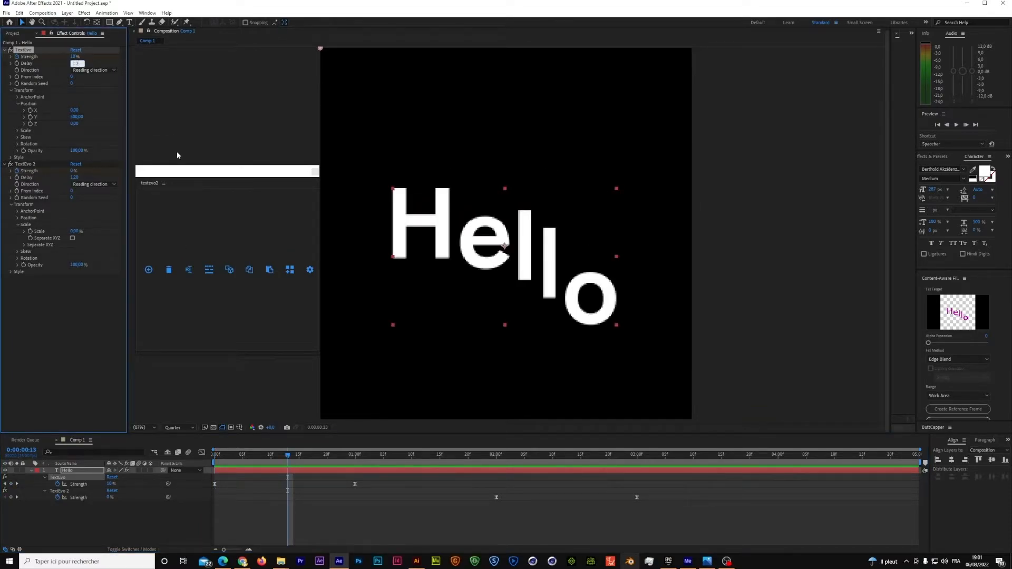
pyautogui.write(',2')
pyautogui.press('Return')
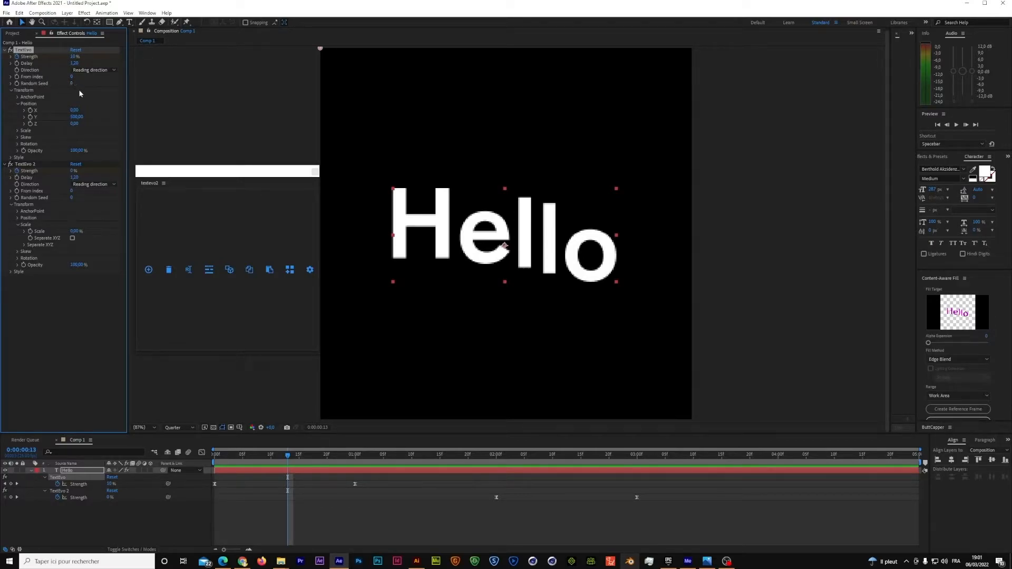
# Step: Set the first TextEvo's Random Seed to 10 and play the animation from 0 seconds
pyautogui.write('10')
pyautogui.press('Return')
pyautogui.moveTo(284, 454); pyautogui.dragTo(213, 471)
pyautogui.press('space')
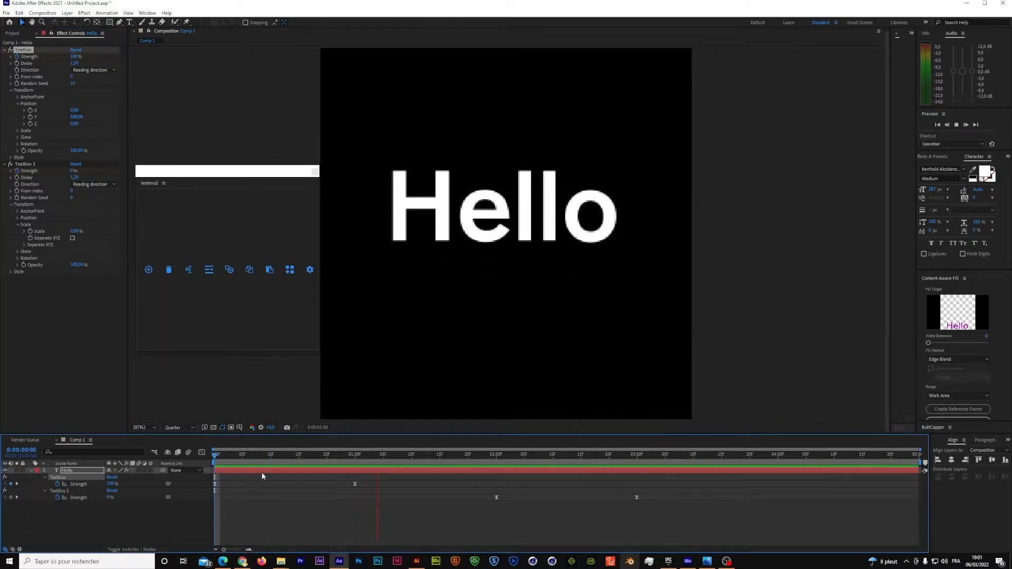
# Step: Stop playback at frame 12 and set the first TextEvo's Random Seed to 0
pyautogui.click(279, 460)
pyautogui.click(76, 84)
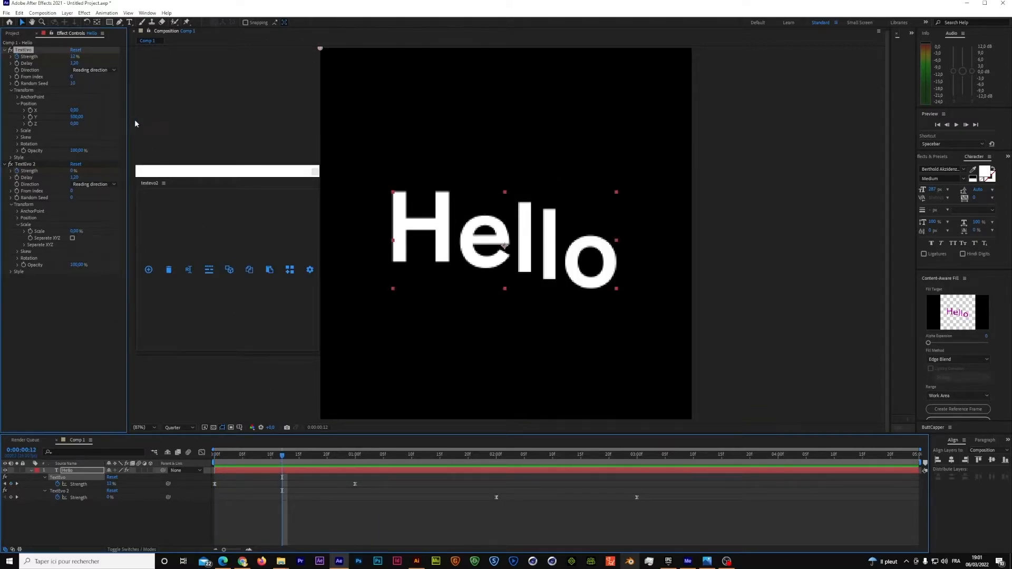
pyautogui.write('0')
pyautogui.press('Return')
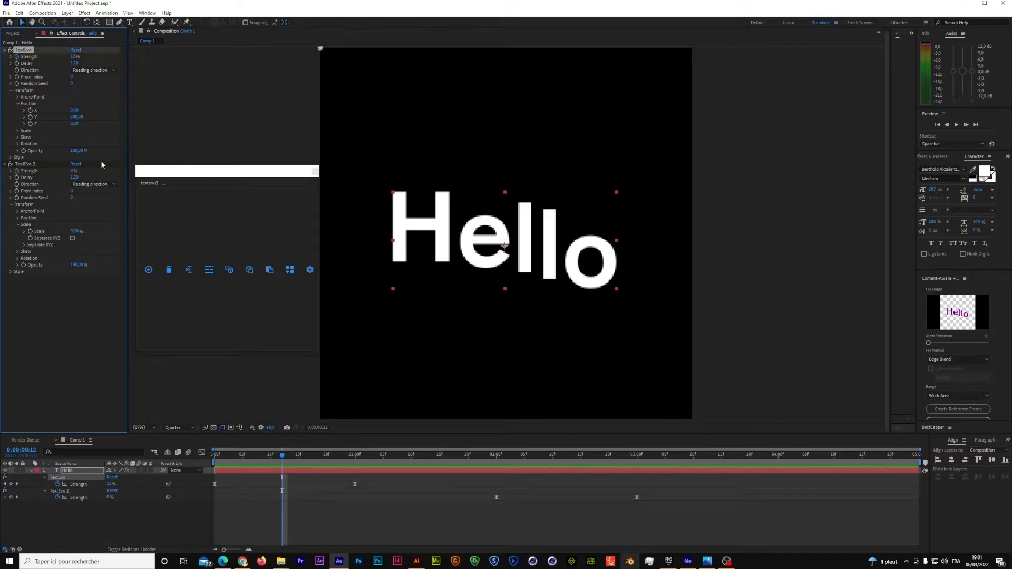
# Step: Set the first TextEvo's From index to 1000 and preview the animation from the start
pyautogui.click(11, 77)
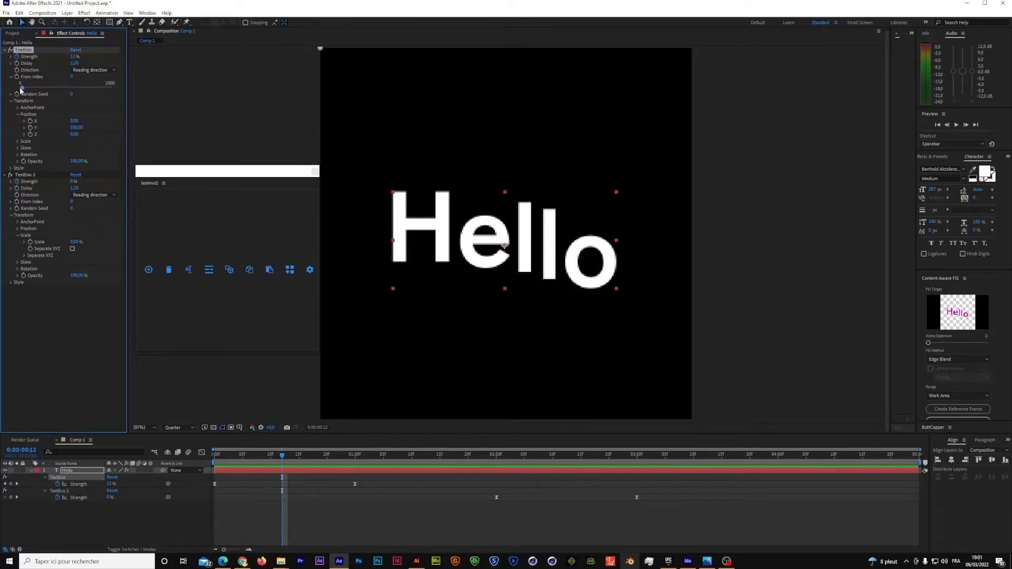
pyautogui.moveTo(83, 88); pyautogui.dragTo(113, 96)
pyautogui.press('space')
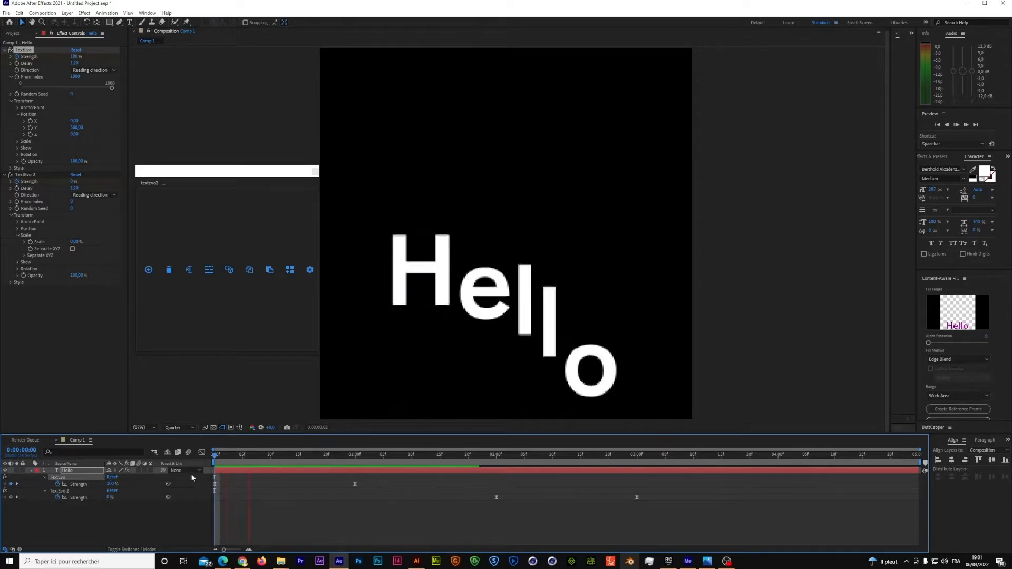
pyautogui.press('space')
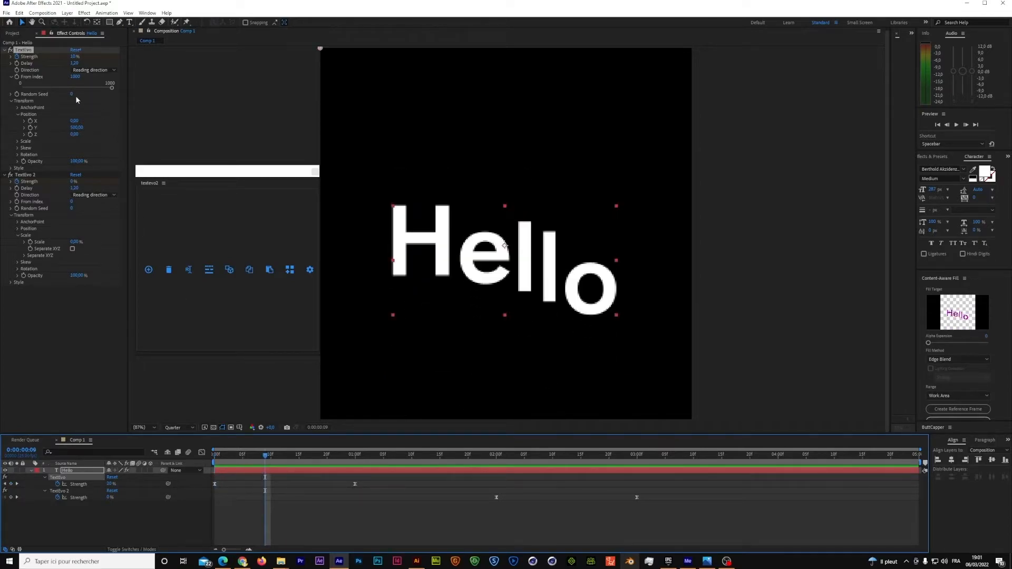
# Step: Raise the first TextEvo's Random Seed to 1100, play the animation and stop at frame 13
pyautogui.moveTo(87, 92); pyautogui.dragTo(116, 94)
pyautogui.press('space')
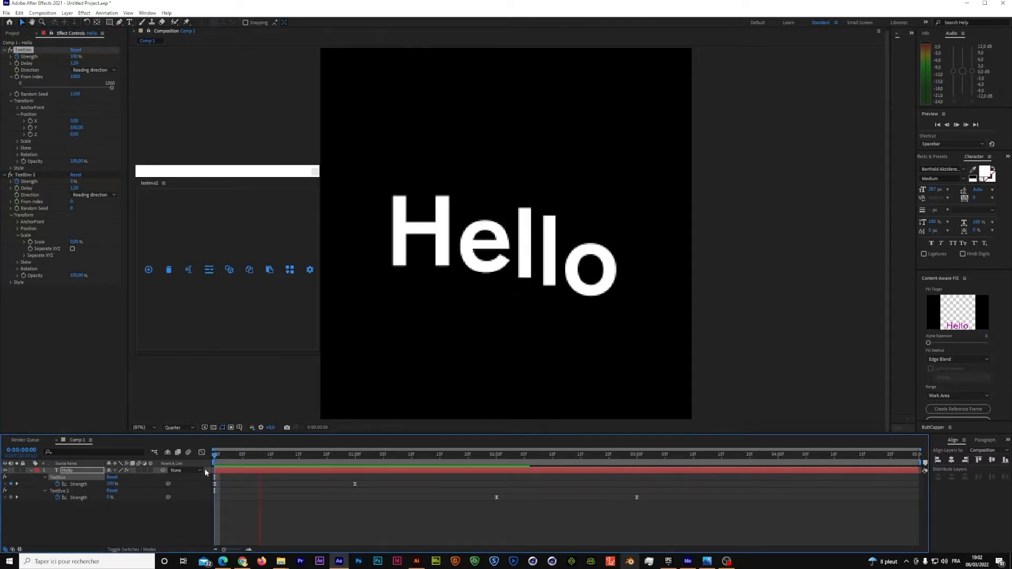
pyautogui.click(287, 456)
# Step: Return the first TextEvo's Random Seed and From index to 0
pyautogui.click(72, 95)
pyautogui.write('0')
pyautogui.press('Return')
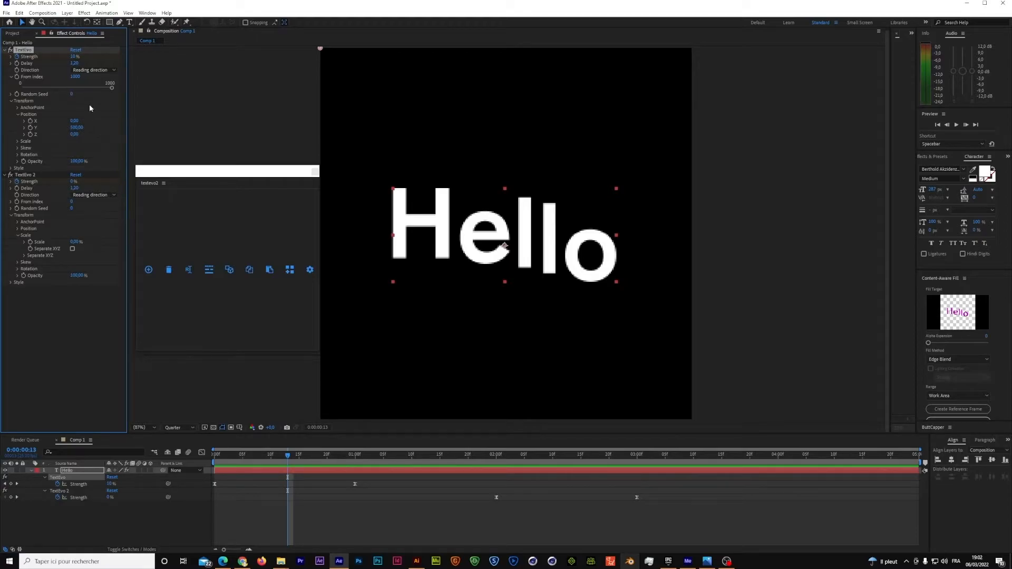
pyautogui.click(75, 77)
pyautogui.write('0')
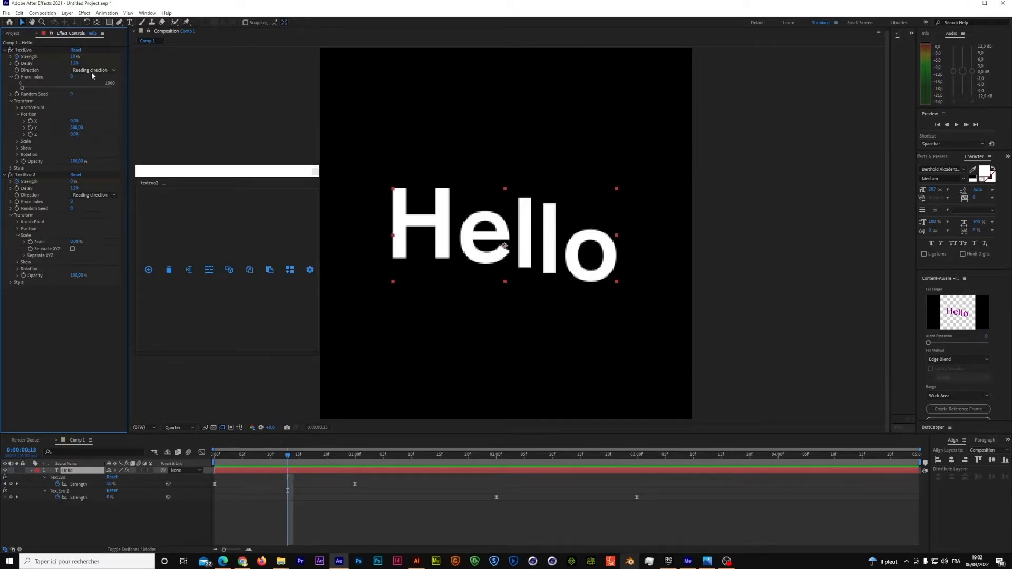
# Step: Set the first TextEvo's Direction to reversed and play the animation from 0 seconds
pyautogui.click(90, 70)
pyautogui.click(92, 88)
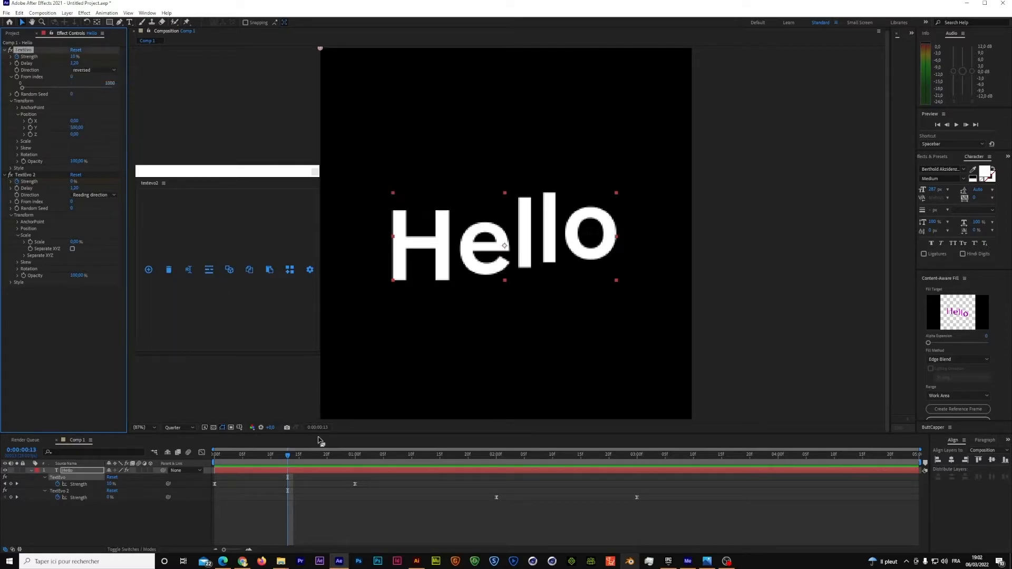
pyautogui.click(284, 454)
pyautogui.press('space')
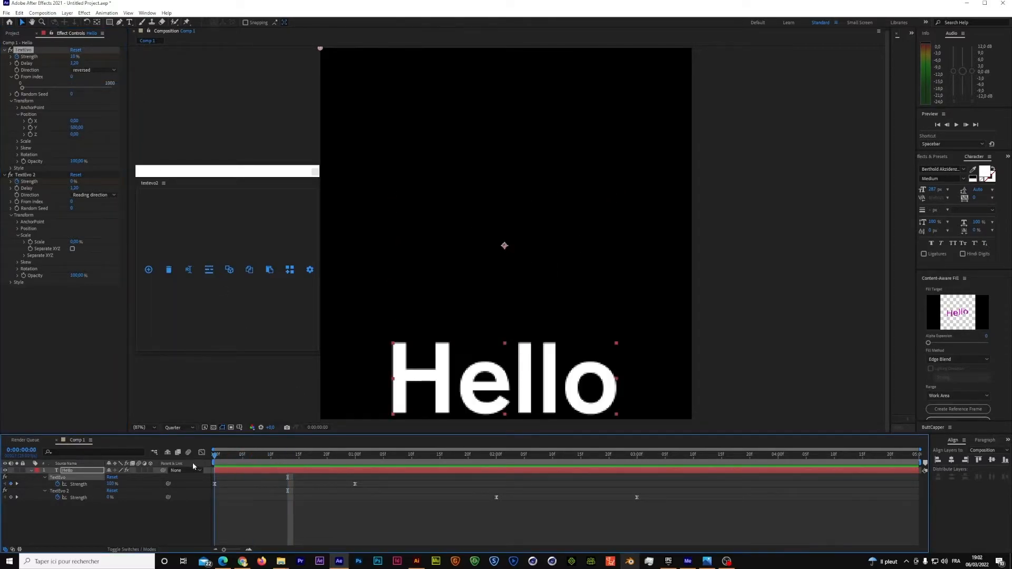
# Step: Switch the first TextEvo's Direction to Outward and play the animation from the start
pyautogui.click(255, 460)
pyautogui.click(84, 70)
pyautogui.click(84, 96)
pyautogui.moveTo(251, 458); pyautogui.dragTo(207, 459)
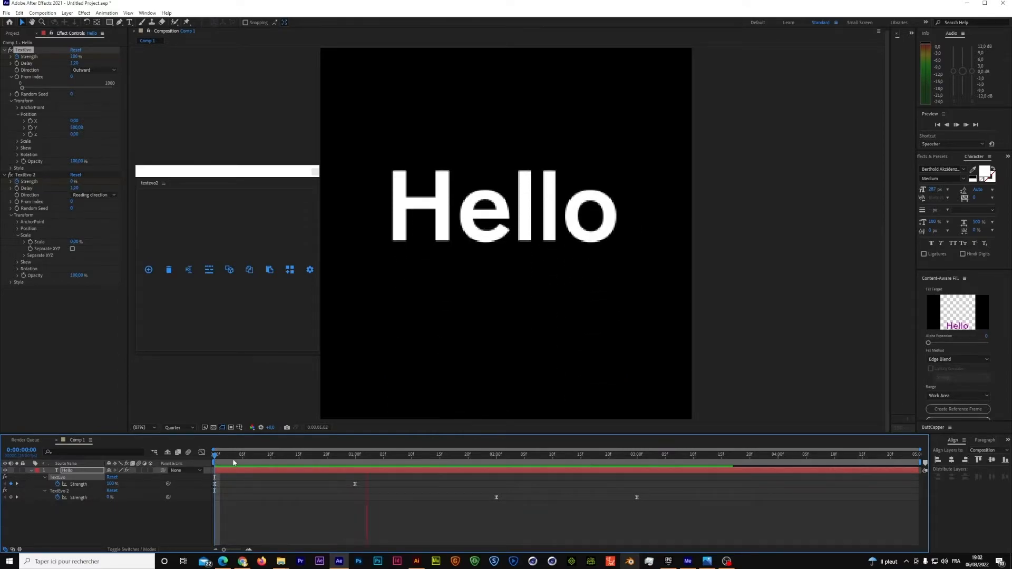
# Step: Go to frame 3, set the first TextEvo's Direction to Inward and preview the animation
pyautogui.click(233, 460)
pyautogui.click(93, 70)
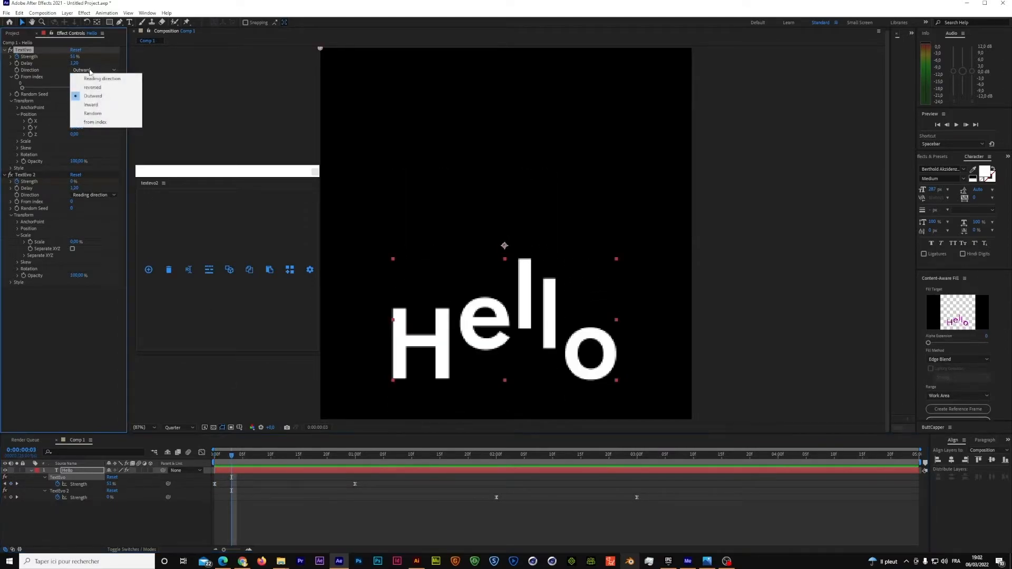
pyautogui.click(87, 104)
pyautogui.press('space')
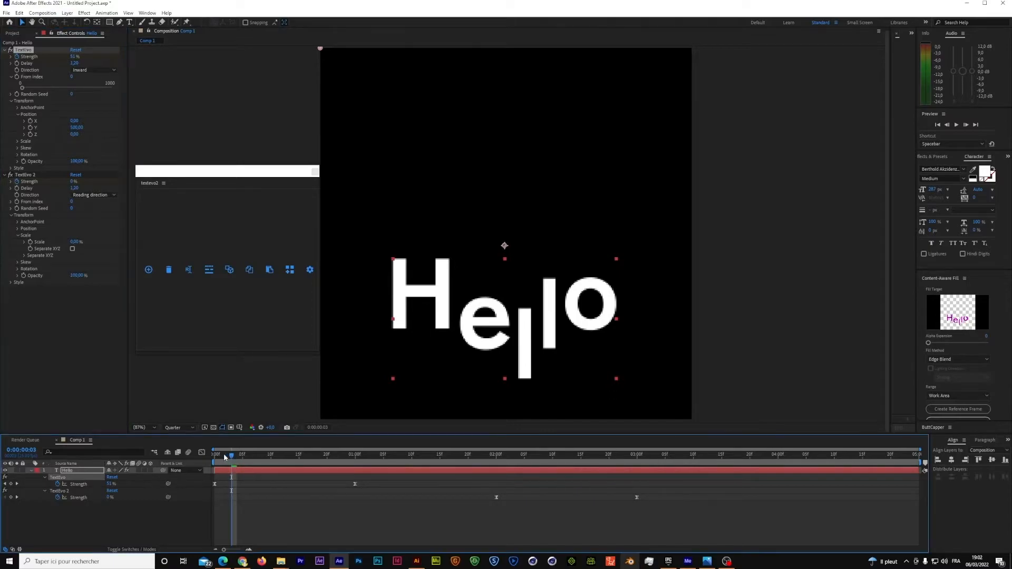
# Step: Go to frame 6, set the first TextEvo's Direction to Random and play from 0 seconds
pyautogui.click(249, 463)
pyautogui.click(90, 71)
pyautogui.click(92, 114)
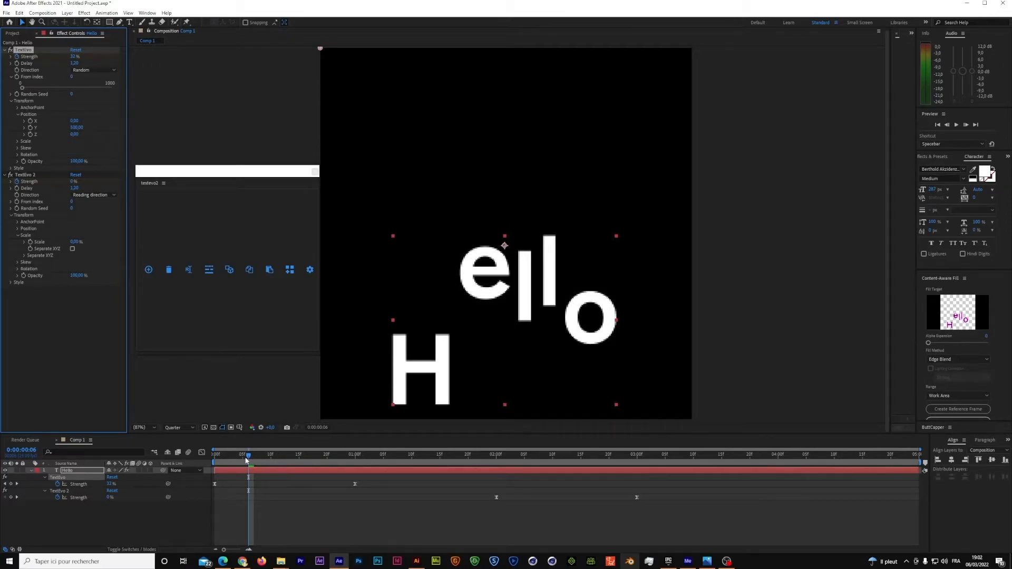
pyautogui.press('space')
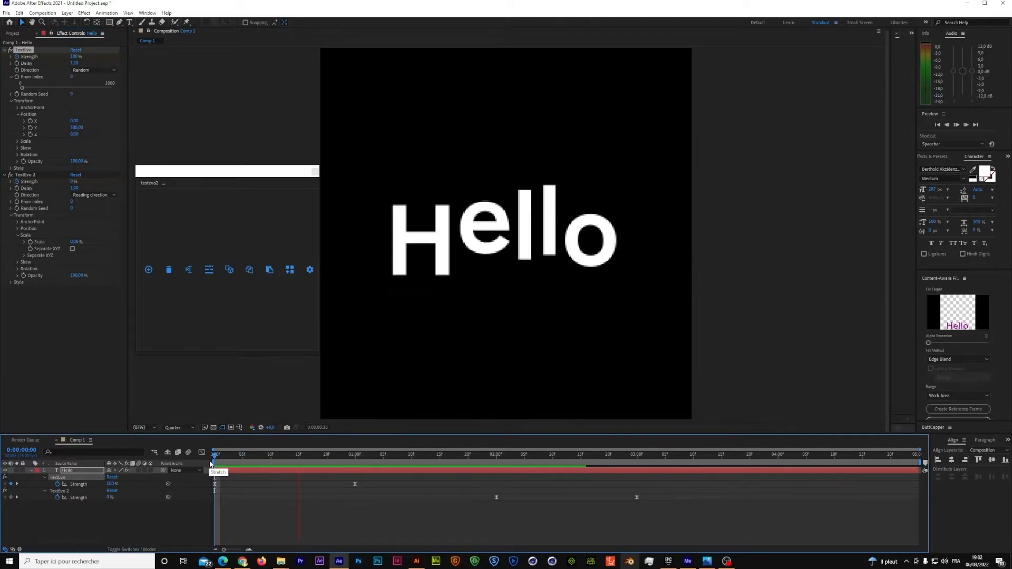
# Step: Set the first TextEvo's Direction to From index with a From index of 480 and play from 0 seconds
pyautogui.click(243, 459)
pyautogui.click(103, 72)
pyautogui.click(98, 120)
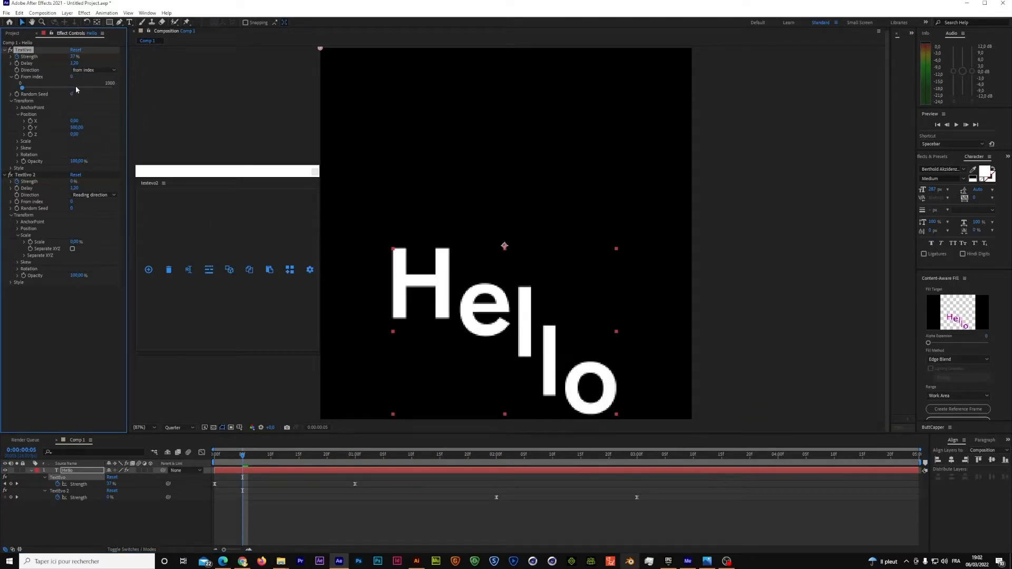
pyautogui.moveTo(72, 77); pyautogui.dragTo(105, 79)
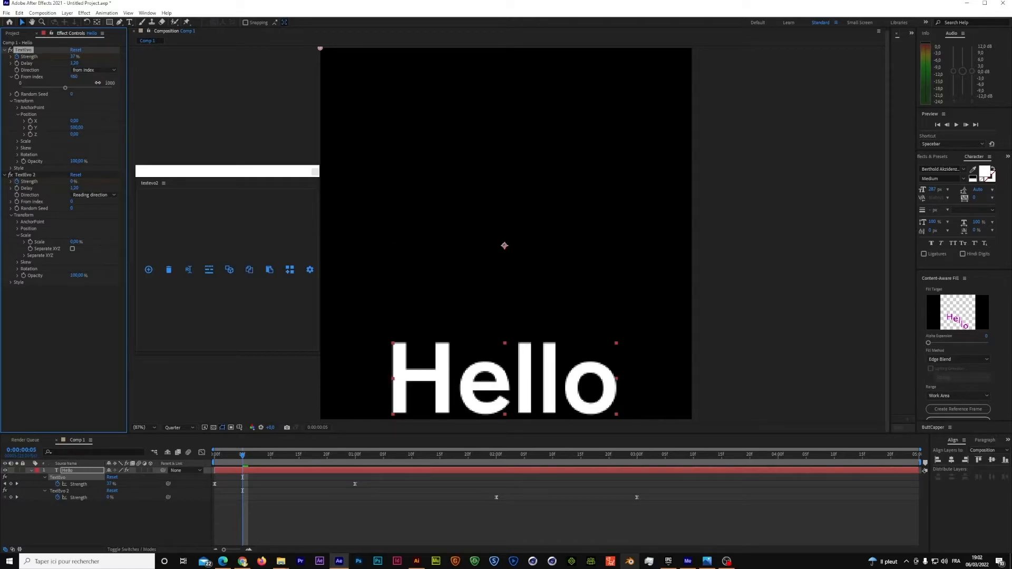
pyautogui.click(242, 454)
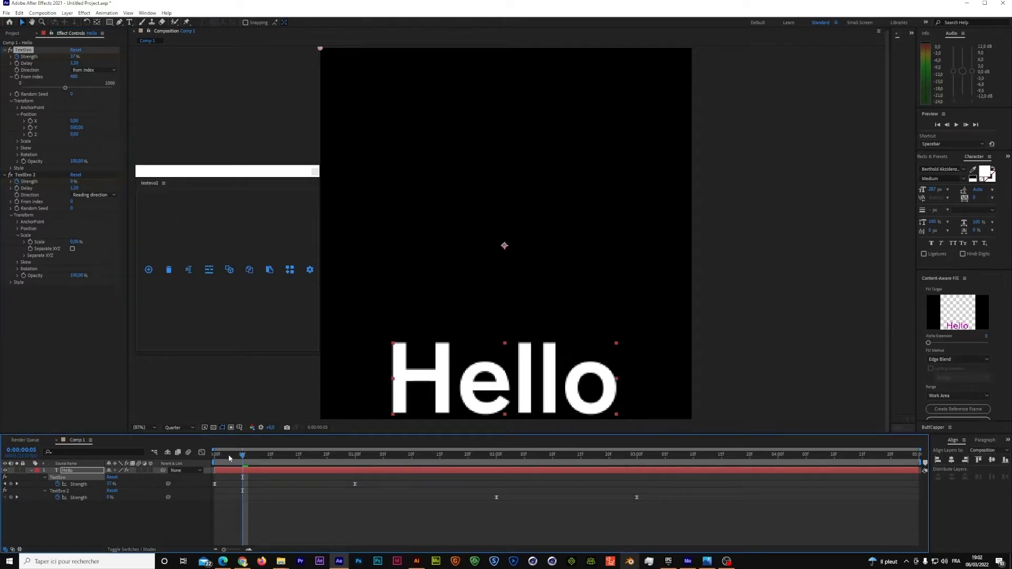
pyautogui.moveTo(241, 458); pyautogui.dragTo(212, 460)
pyautogui.press('space')
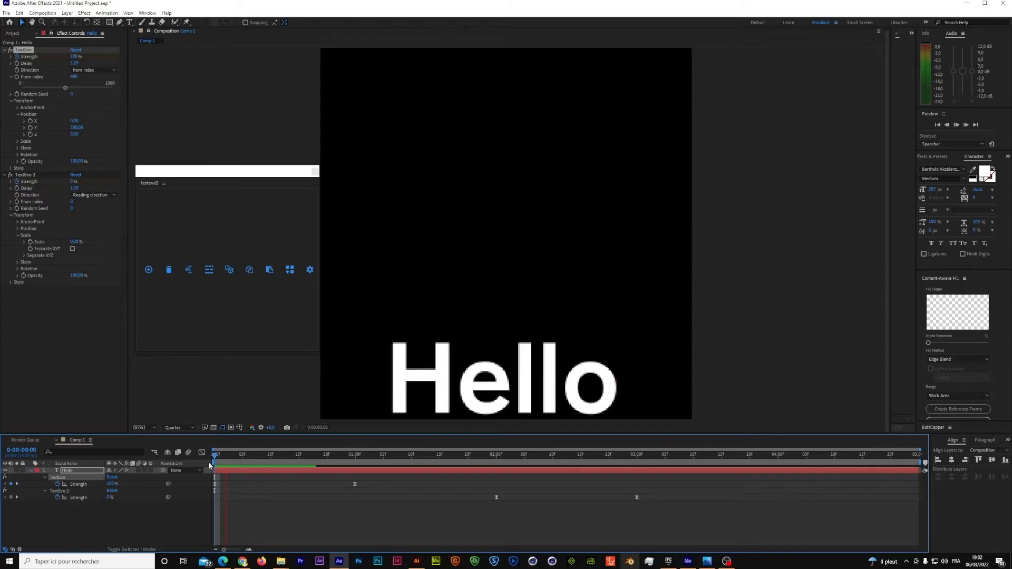
# Step: Return the first TextEvo's From index to 0, go to frame 6 and set its Direction to Random
pyautogui.click(272, 455)
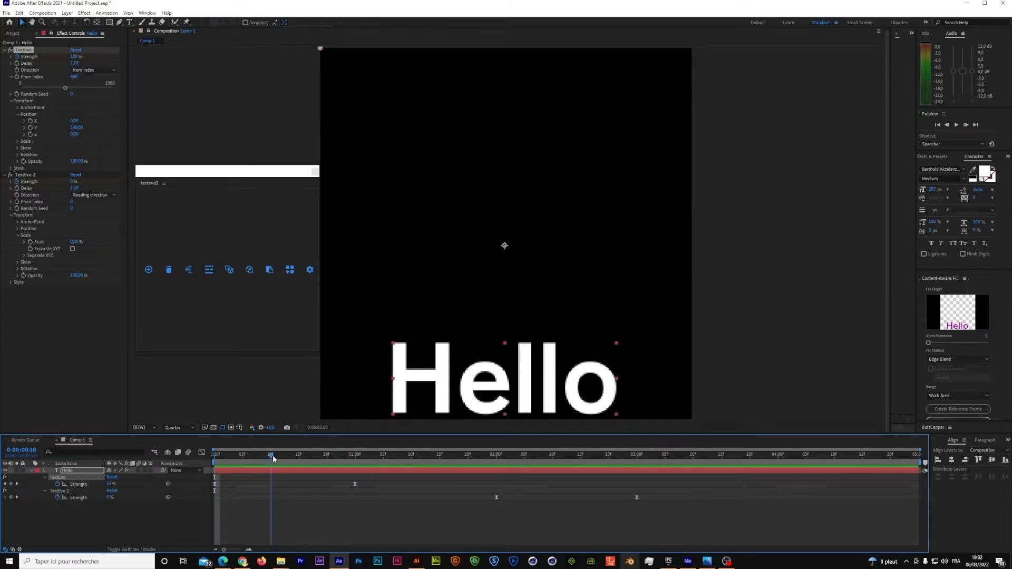
pyautogui.moveTo(73, 77); pyautogui.dragTo(58, 81)
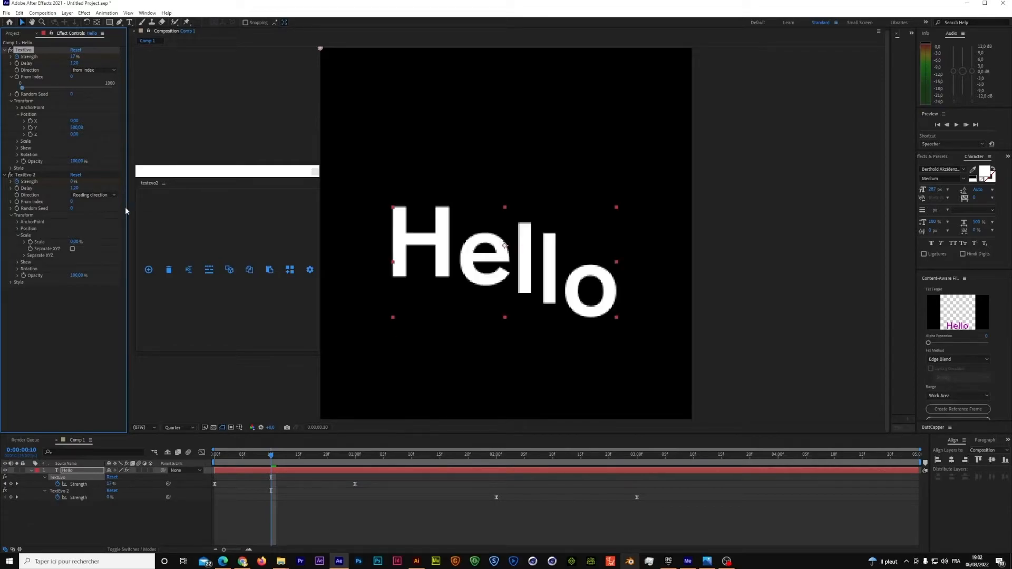
pyautogui.moveTo(270, 457)
pyautogui.mouseDown()
pyautogui.moveTo(219, 468)
pyautogui.moveTo(251, 461)
pyautogui.mouseUp()
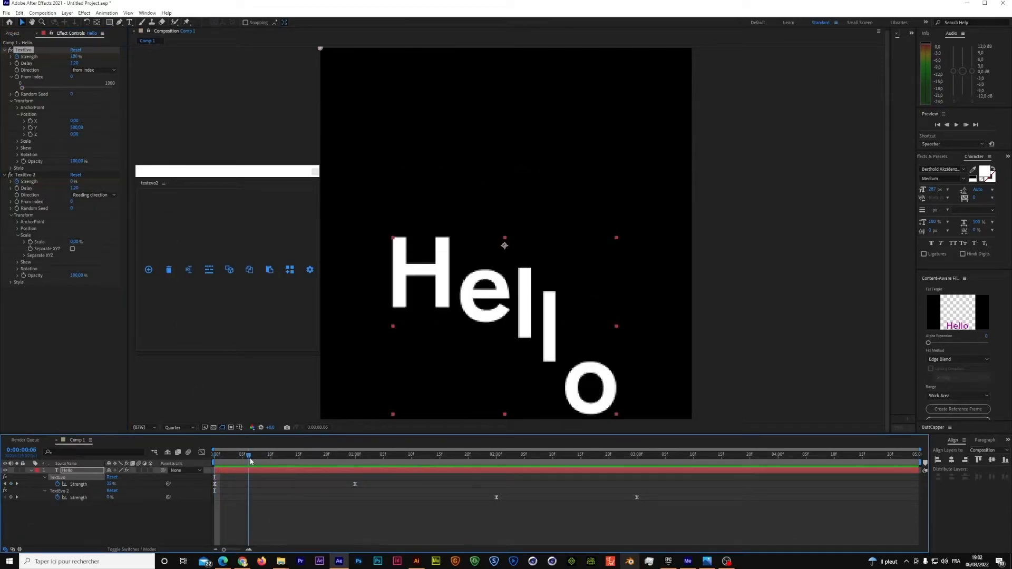
pyautogui.click(97, 68)
pyautogui.click(90, 113)
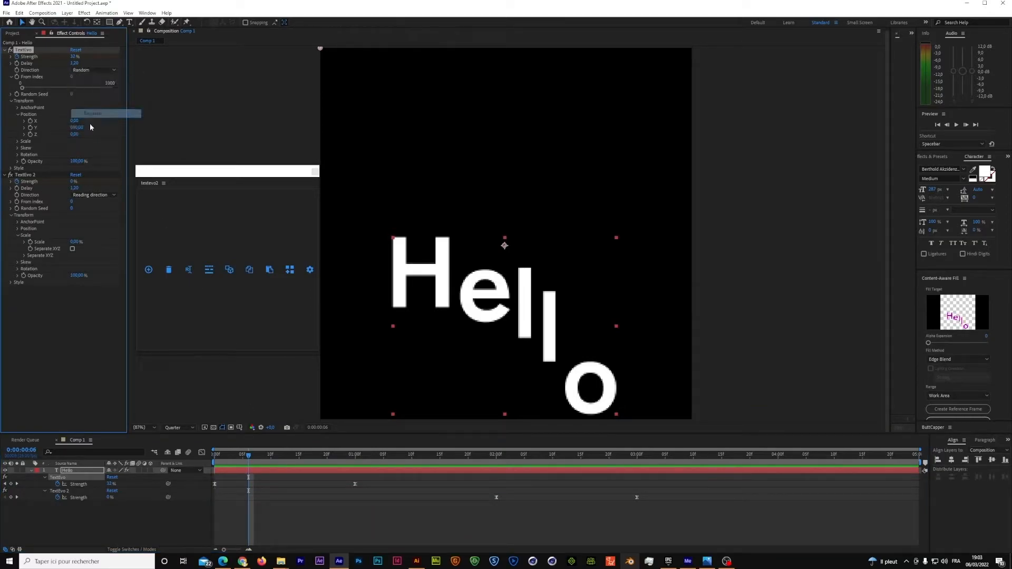
# Step: Try a Random Seed of 240 on the first TextEvo and return it to 0
pyautogui.moveTo(71, 94); pyautogui.dragTo(82, 99)
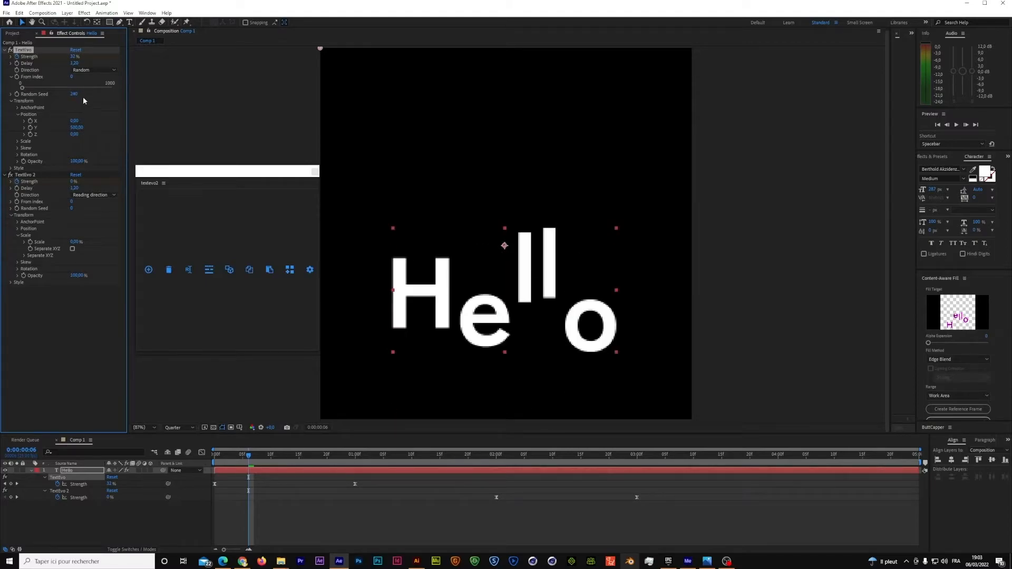
pyautogui.click(74, 94)
pyautogui.write('0')
pyautogui.press('Return')
# Step: Collapse the Transform groups and all controls of both TextEvo effects on the Hello layer
pyautogui.click(11, 102)
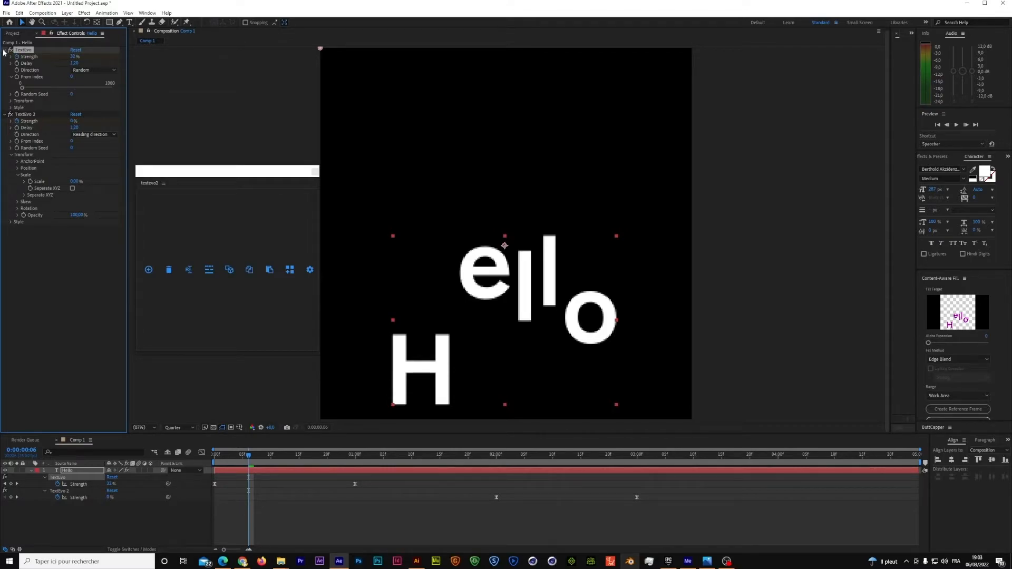
pyautogui.click(5, 50)
pyautogui.click(4, 57)
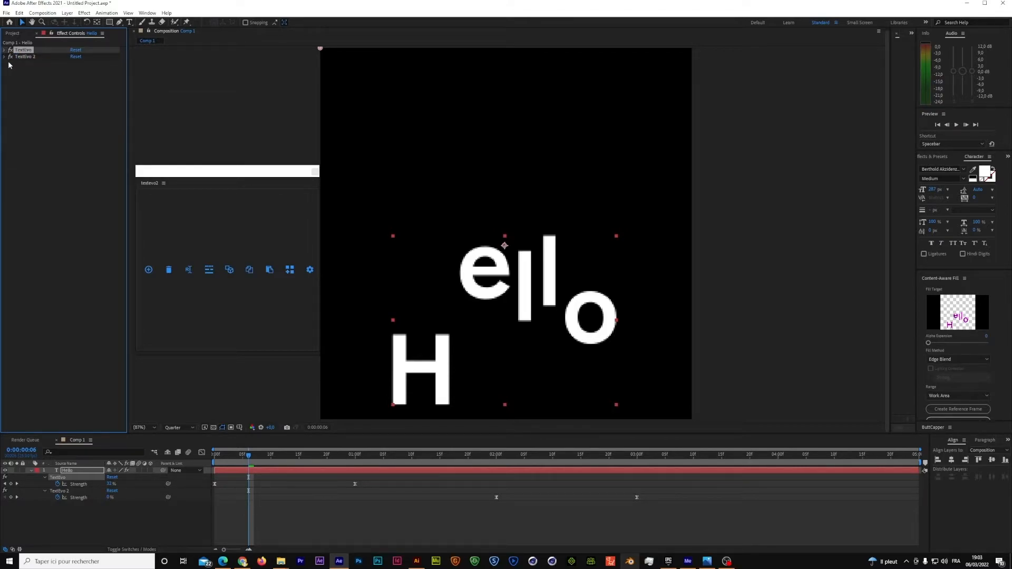
pyautogui.click(4, 57)
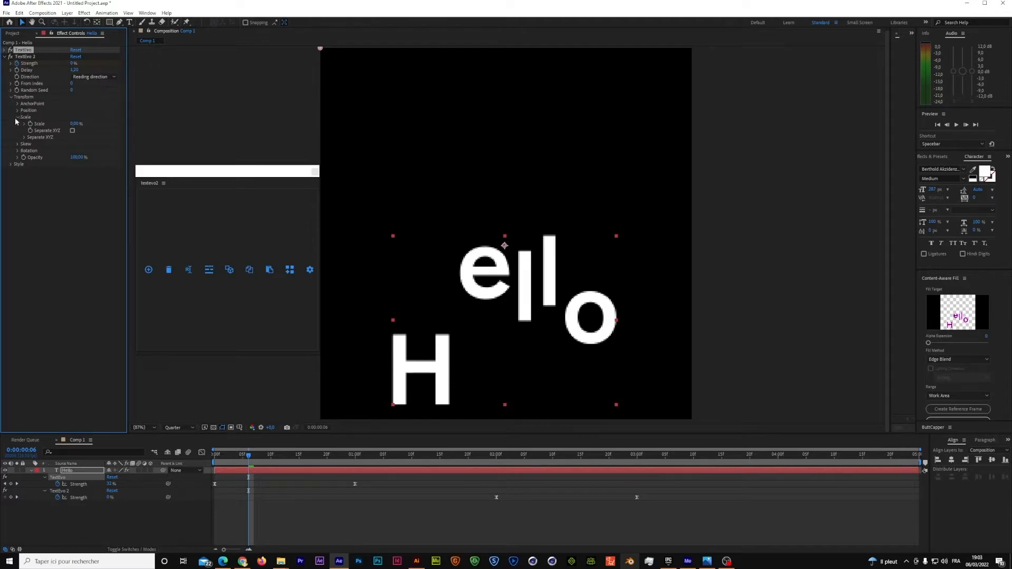
pyautogui.click(17, 116)
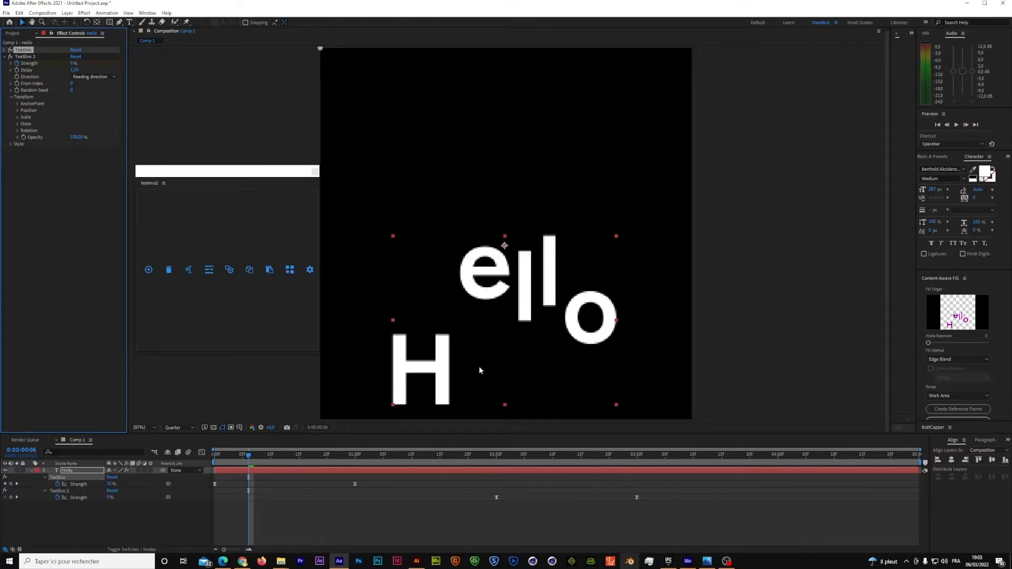
pyautogui.click(11, 97)
pyautogui.click(4, 57)
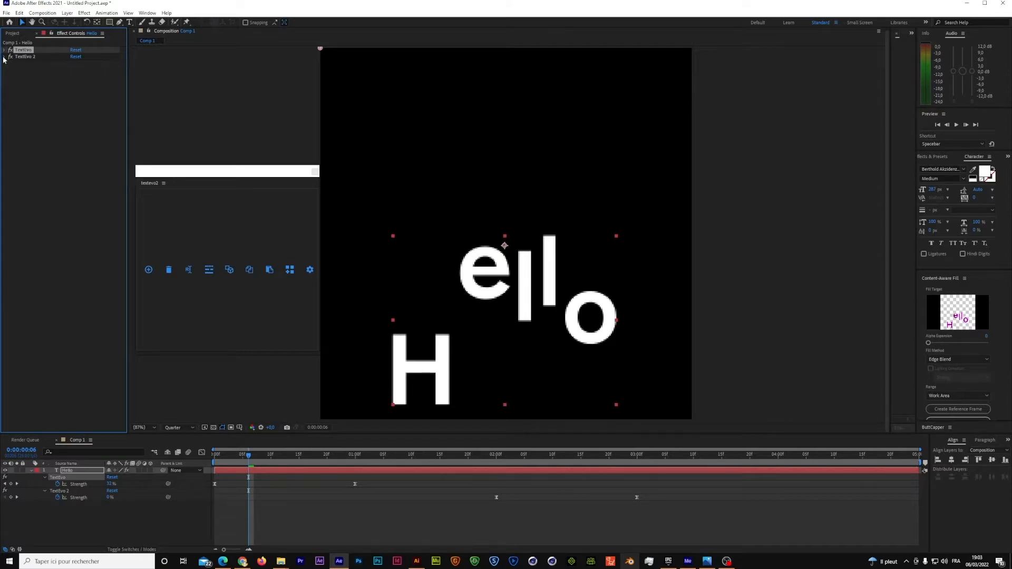
# Step: Remove only the TextEvo 2 effect from the Hello layer with the TextEvo script
pyautogui.click(19, 57)
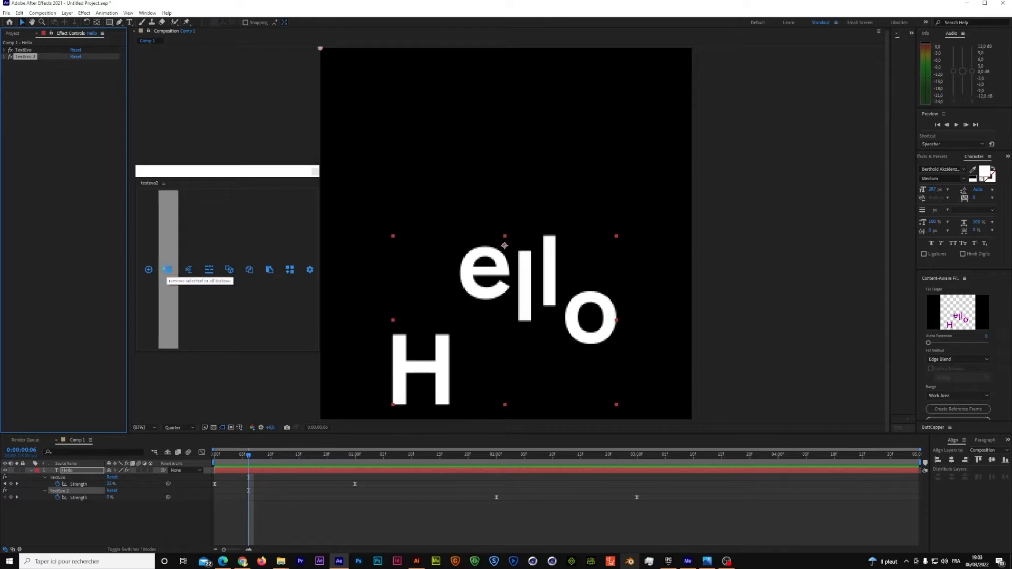
pyautogui.click(168, 270)
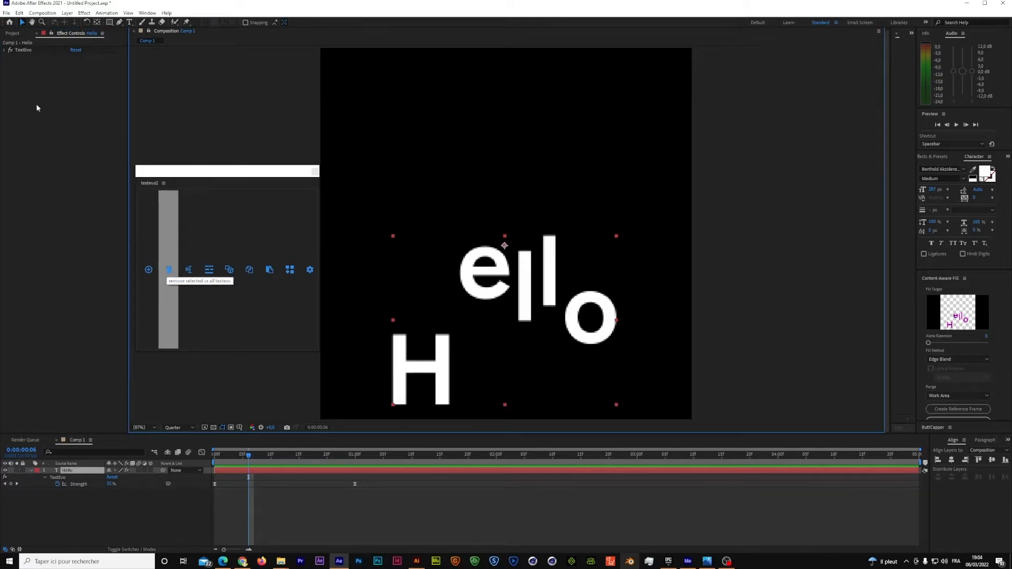
# Step: Try to rename the remaining TextEvo effect through its own effect options
pyautogui.click(28, 50)
pyautogui.click(24, 51)
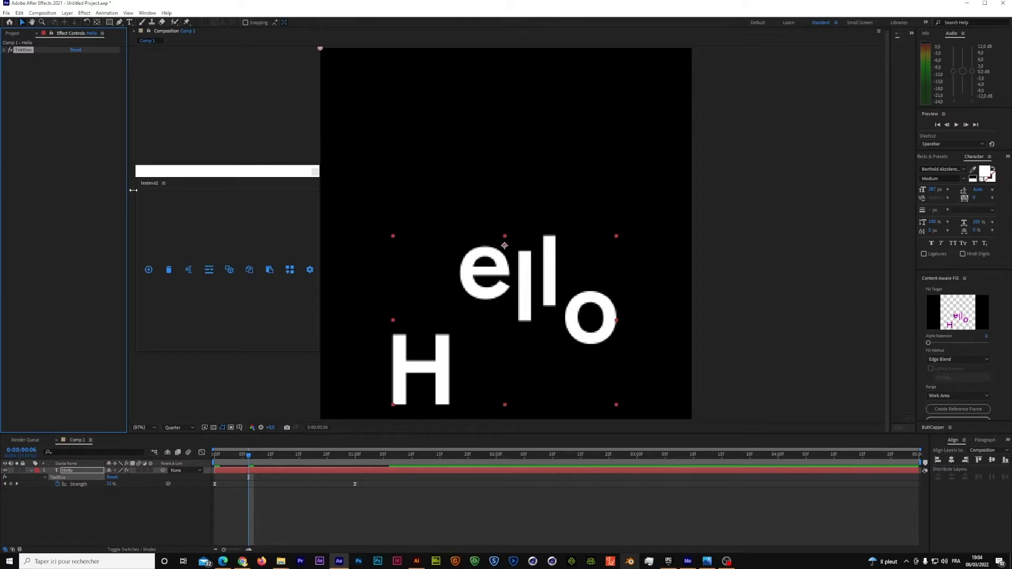
pyautogui.doubleClick(22, 51)
pyautogui.rightClick(25, 51)
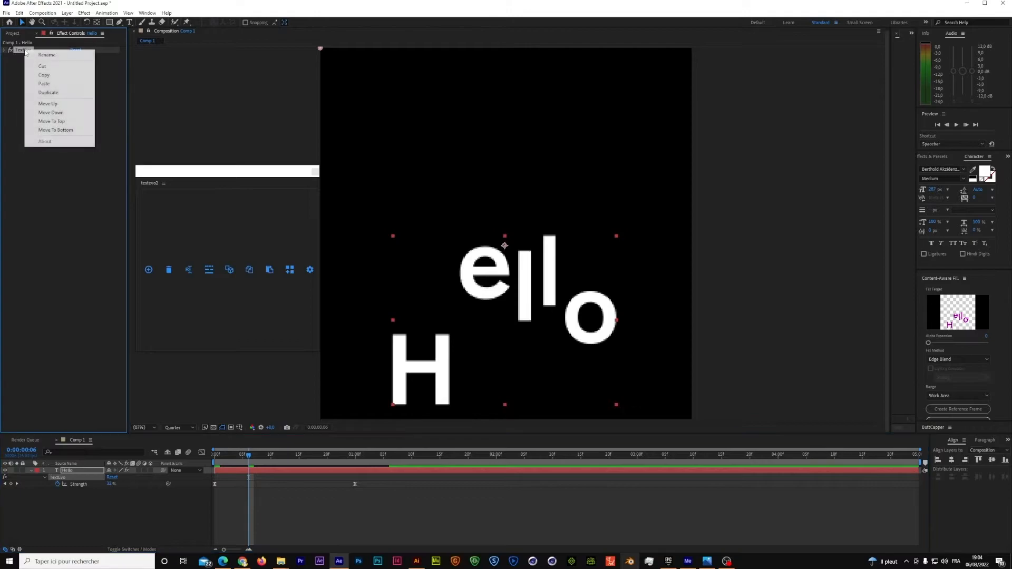
pyautogui.click(31, 56)
pyautogui.click(44, 92)
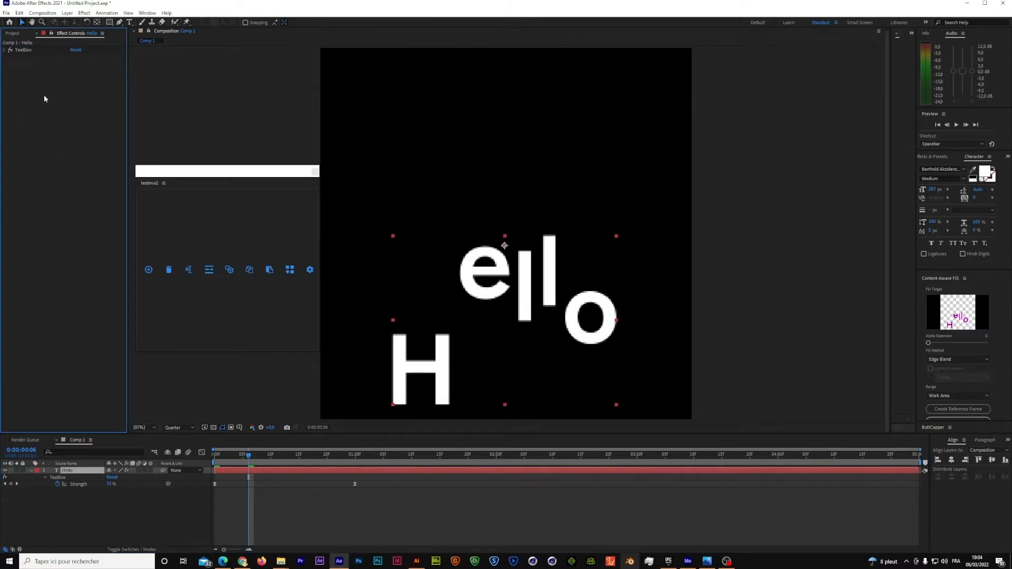
# Step: Rename the remaining TextEvo effect on the Hello layer to Intro with the TextEvo script's rename tool
pyautogui.moveTo(26, 51); pyautogui.dragTo(185, 240)
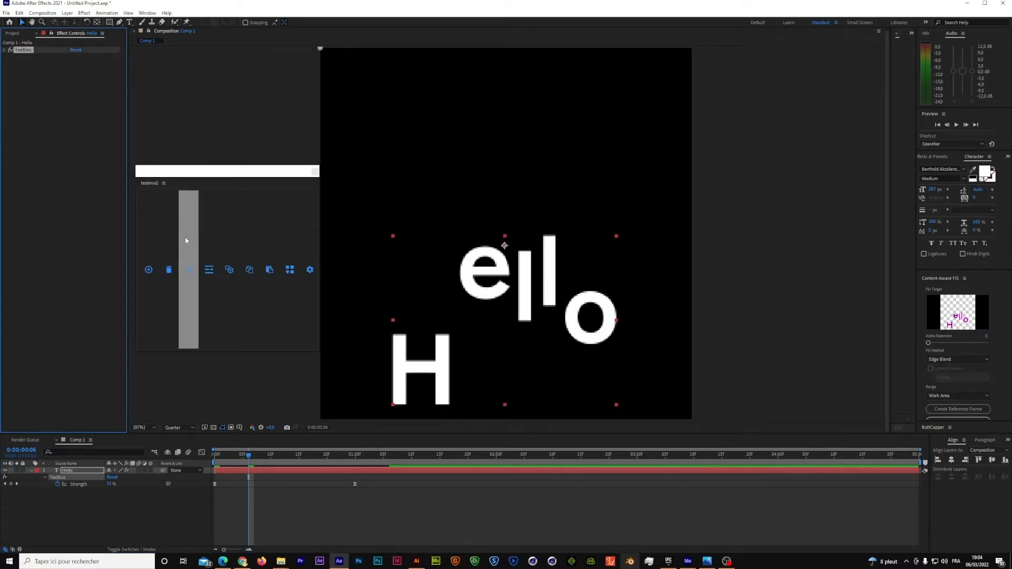
pyautogui.click(188, 269)
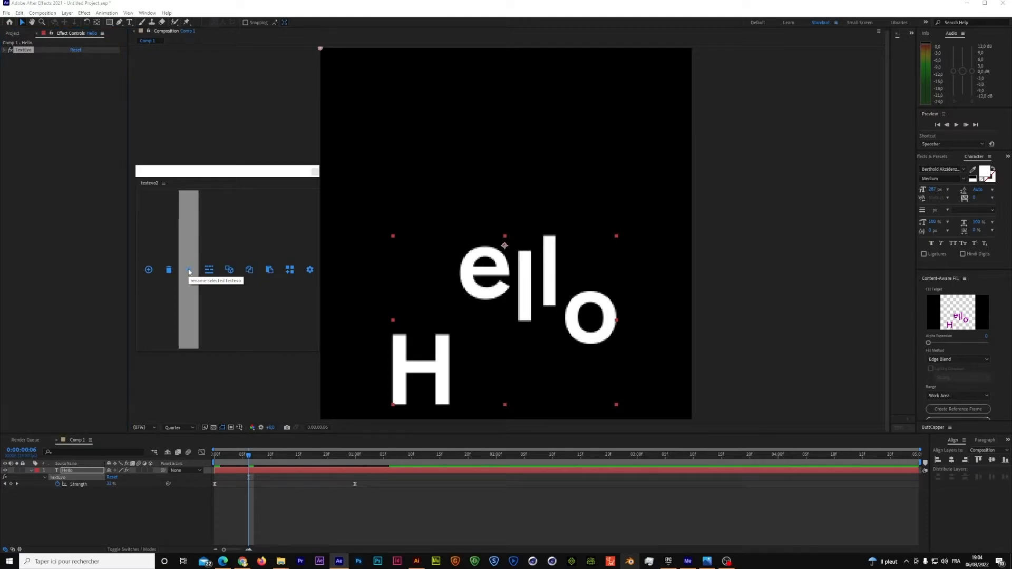
pyautogui.write('In')
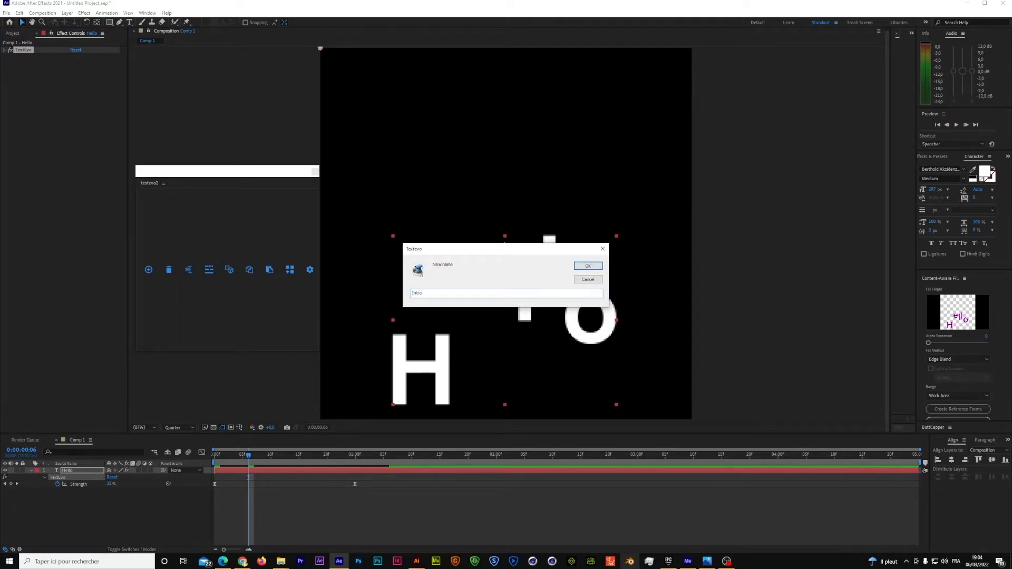
pyautogui.write('tro')
pyautogui.press('Return')
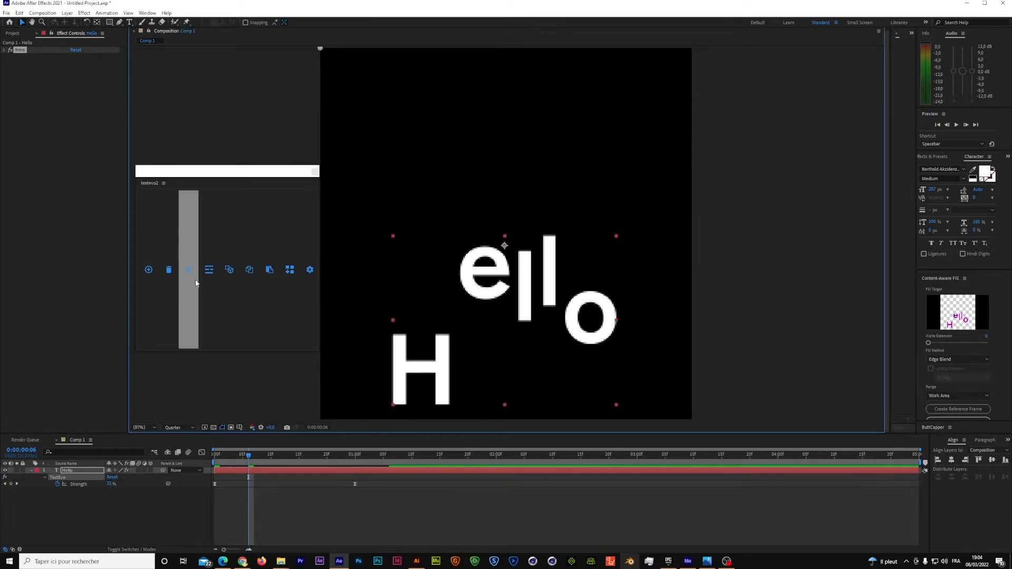
# Step: Set the Intro effect's Direction to Reading direction and preview the text animation up to frame 20
pyautogui.click(5, 50)
pyautogui.click(87, 70)
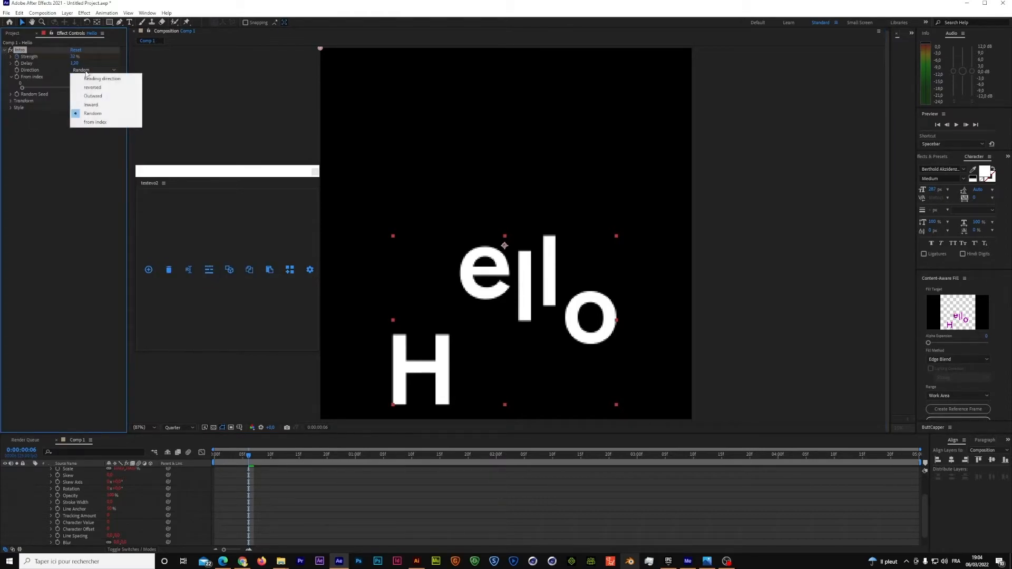
pyautogui.click(94, 79)
pyautogui.click(5, 50)
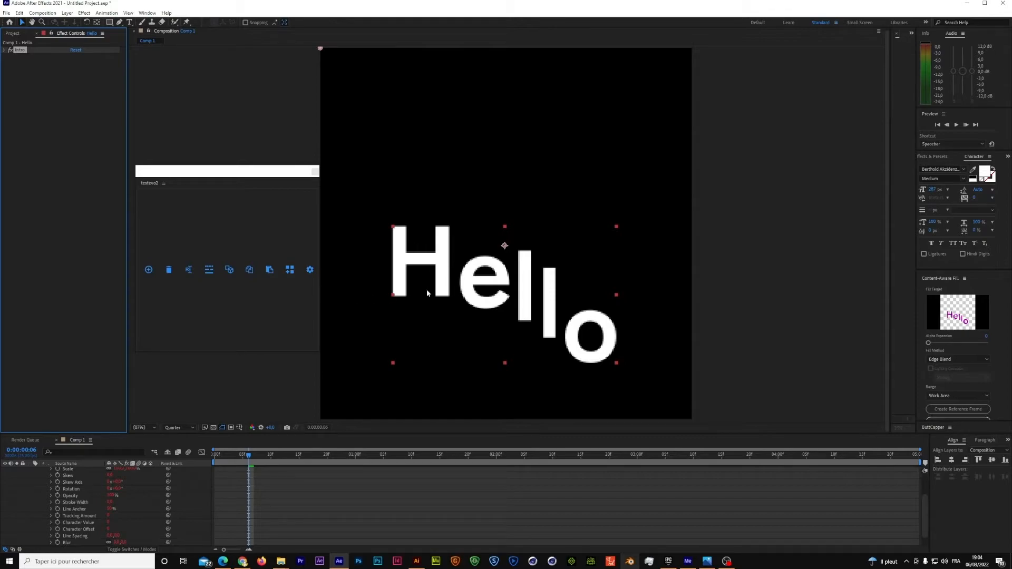
pyautogui.click(244, 458)
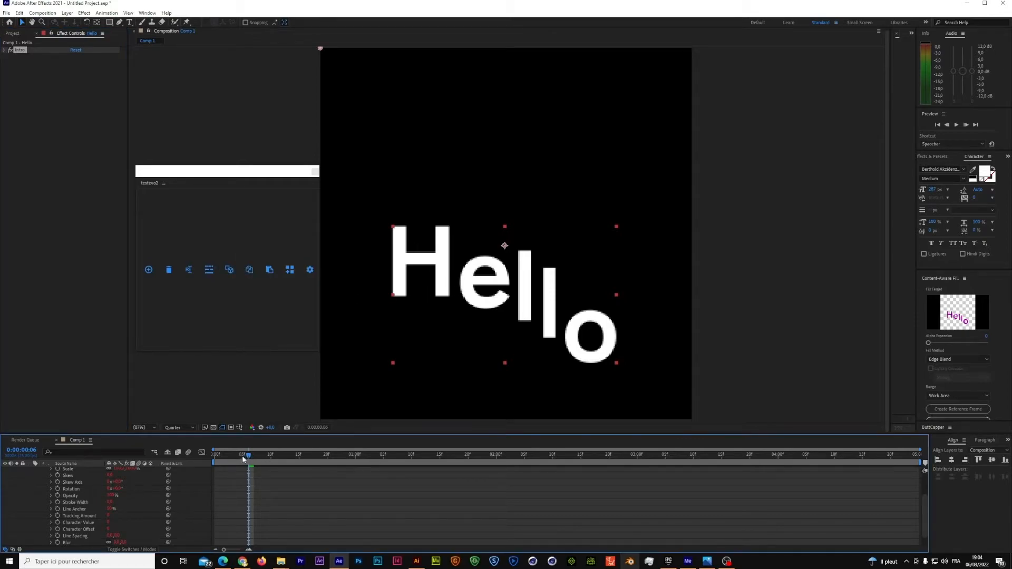
pyautogui.press('space')
pyautogui.moveTo(247, 468); pyautogui.dragTo(327, 471)
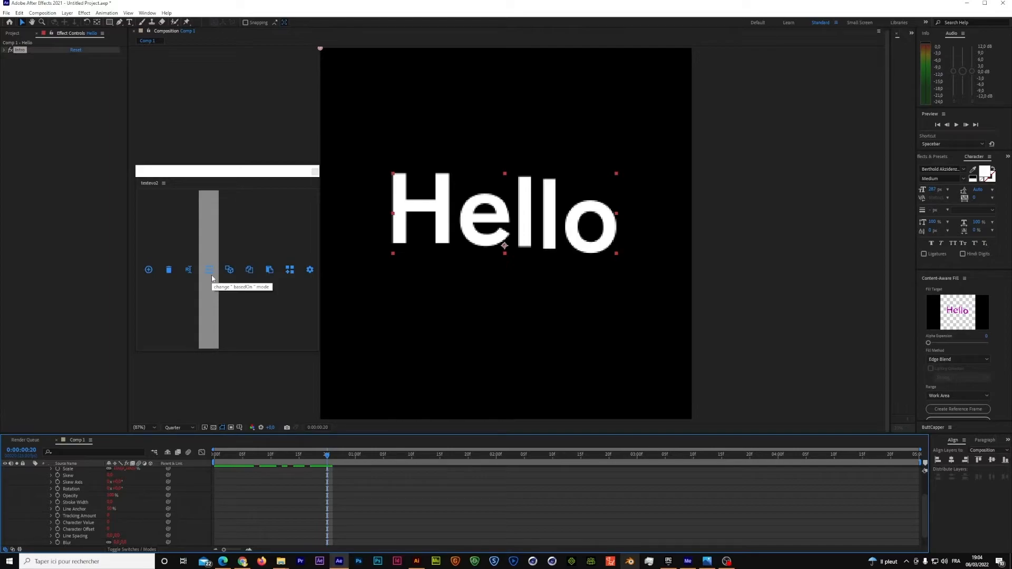
# Step: Try the Words basedOn mode on the Hello layer with the TextEvo script and scrub through the animation
pyautogui.moveTo(327, 456); pyautogui.dragTo(213, 470)
pyautogui.scroll(2, 255, 507)
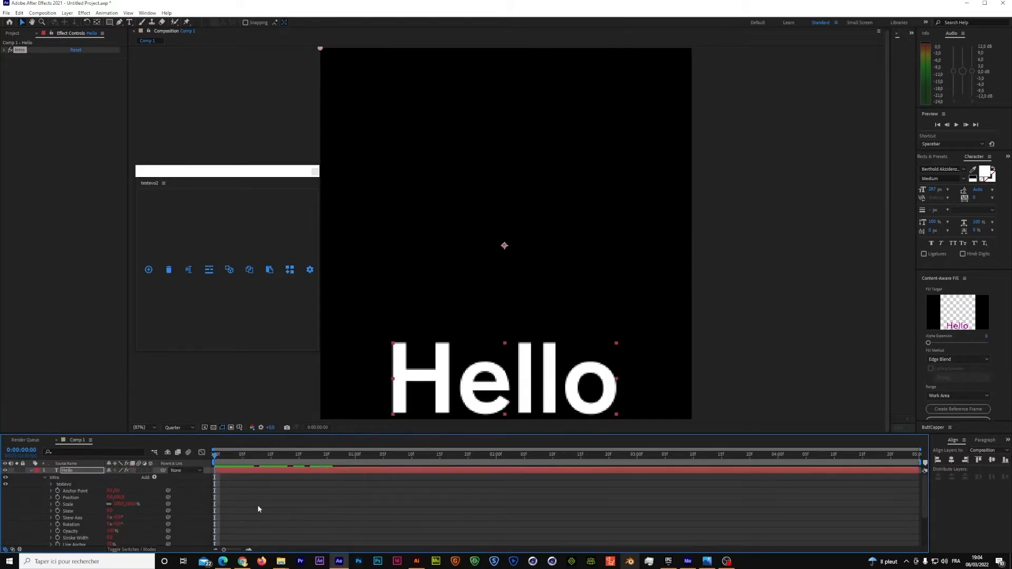
pyautogui.click(94, 475)
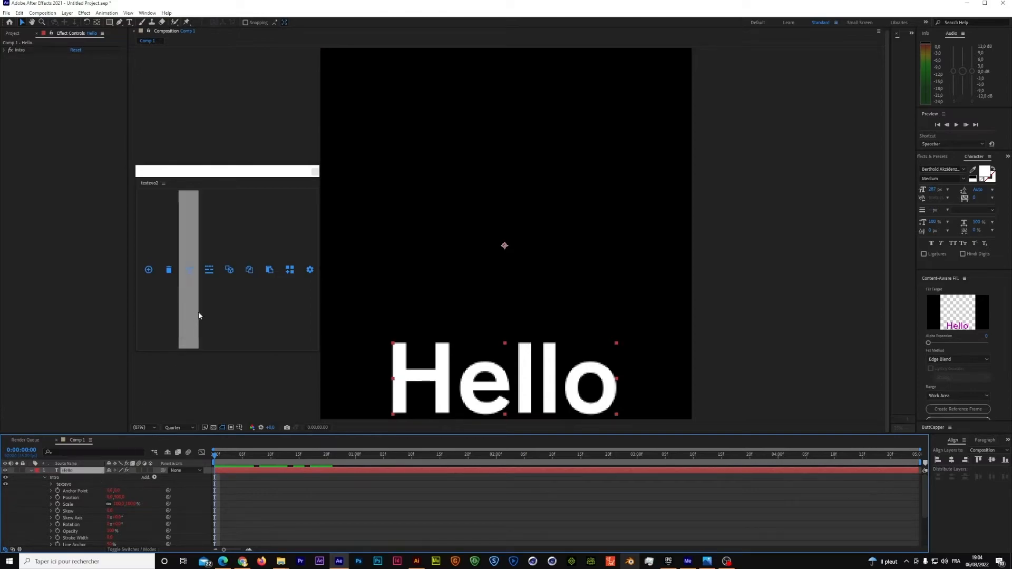
pyautogui.click(208, 275)
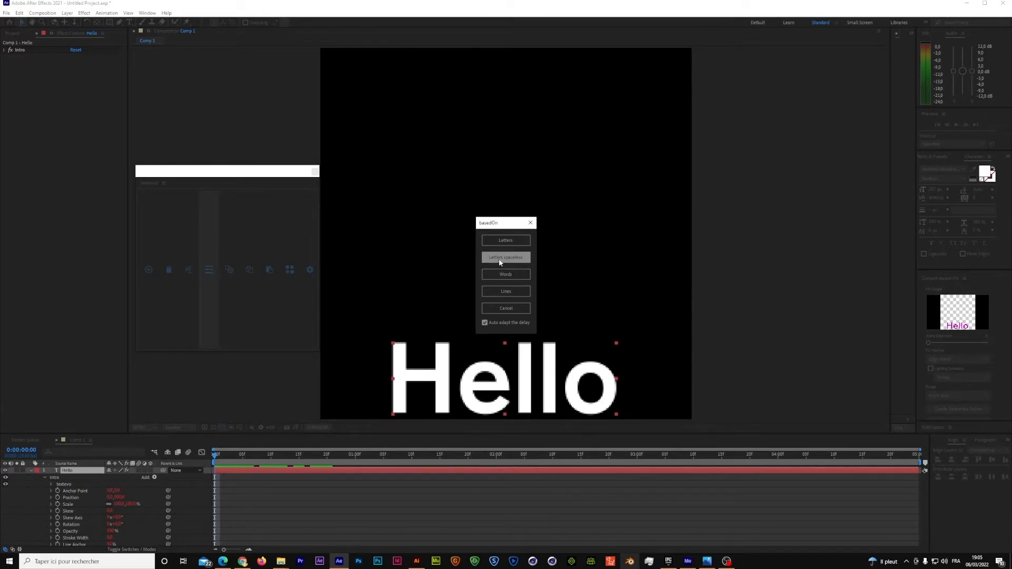
pyautogui.click(501, 274)
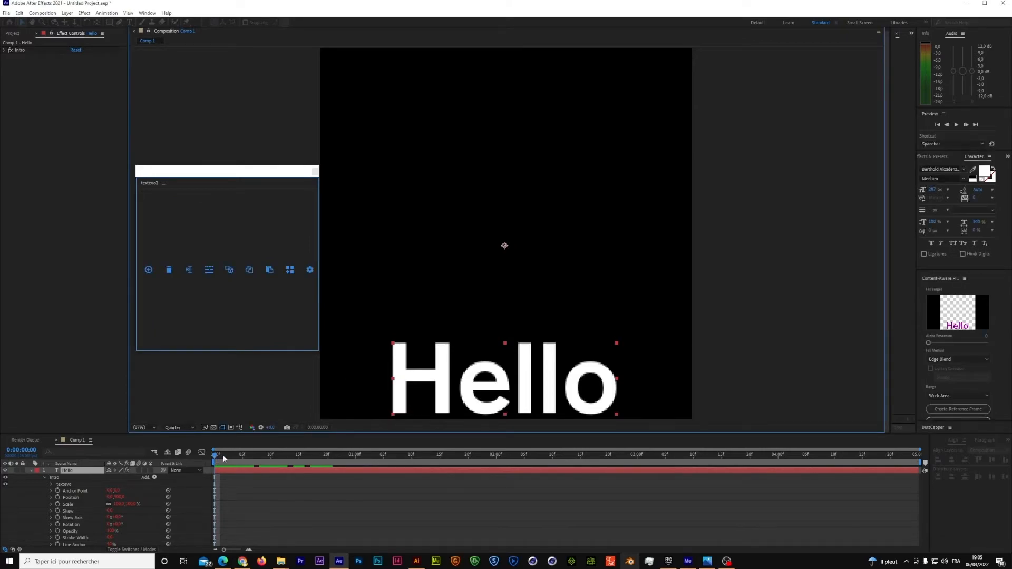
pyautogui.click(242, 455)
pyautogui.moveTo(305, 464); pyautogui.dragTo(219, 457)
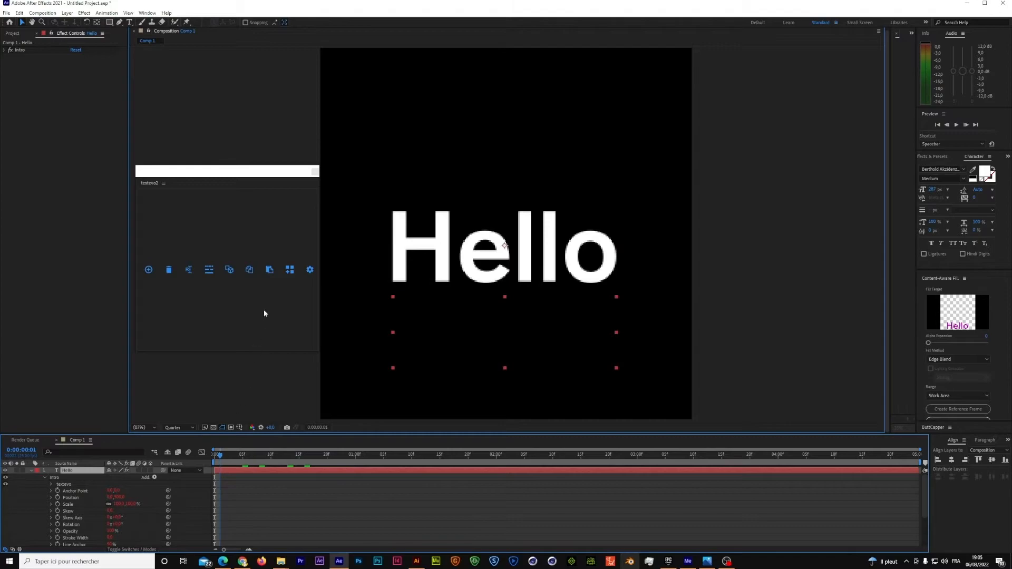
# Step: Try the Letters spaceless basedOn mode on the Hello layer and play the animation from the beginning
pyautogui.click(211, 271)
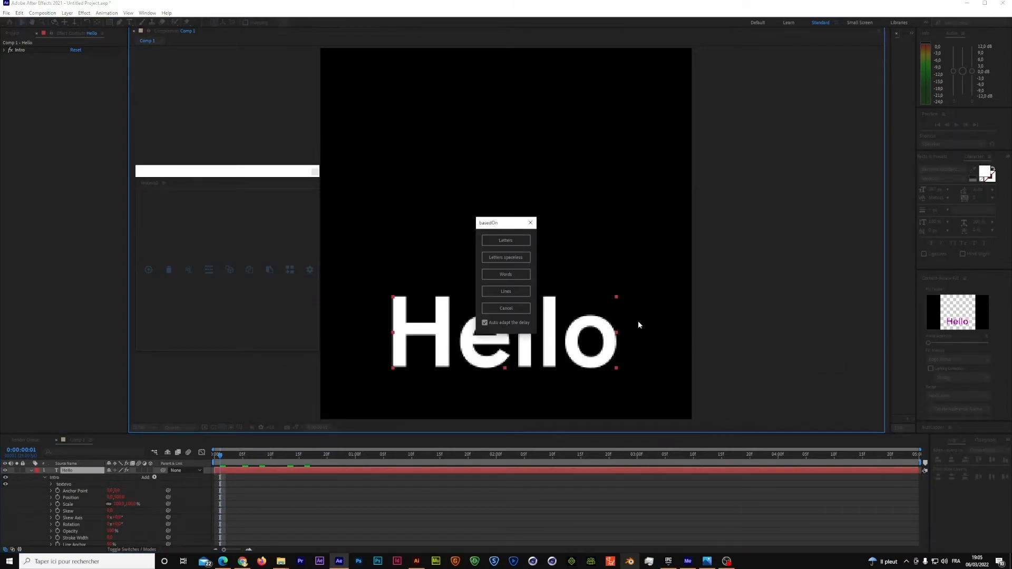
pyautogui.click(517, 262)
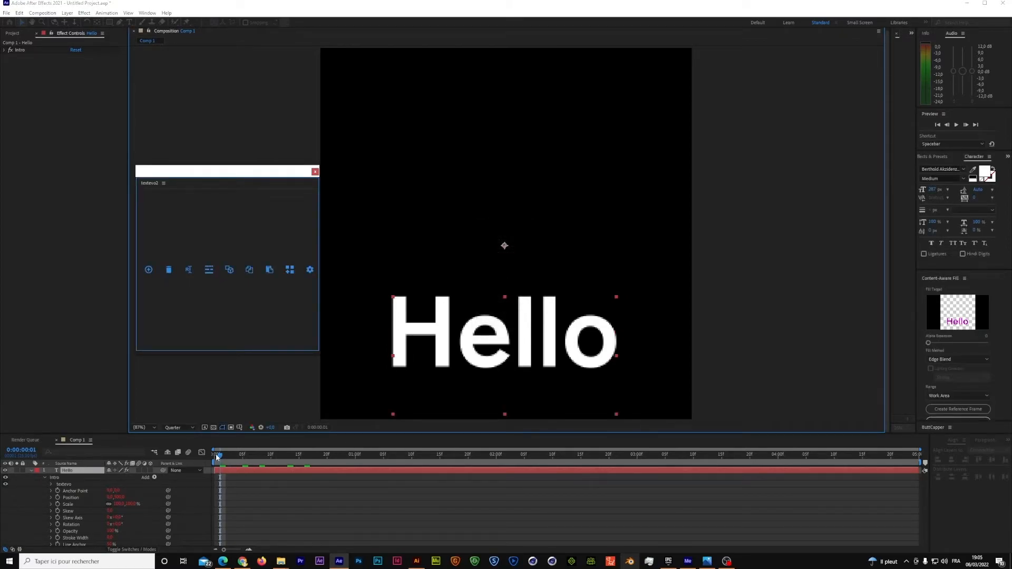
pyautogui.moveTo(217, 456); pyautogui.dragTo(208, 461)
pyautogui.press('space')
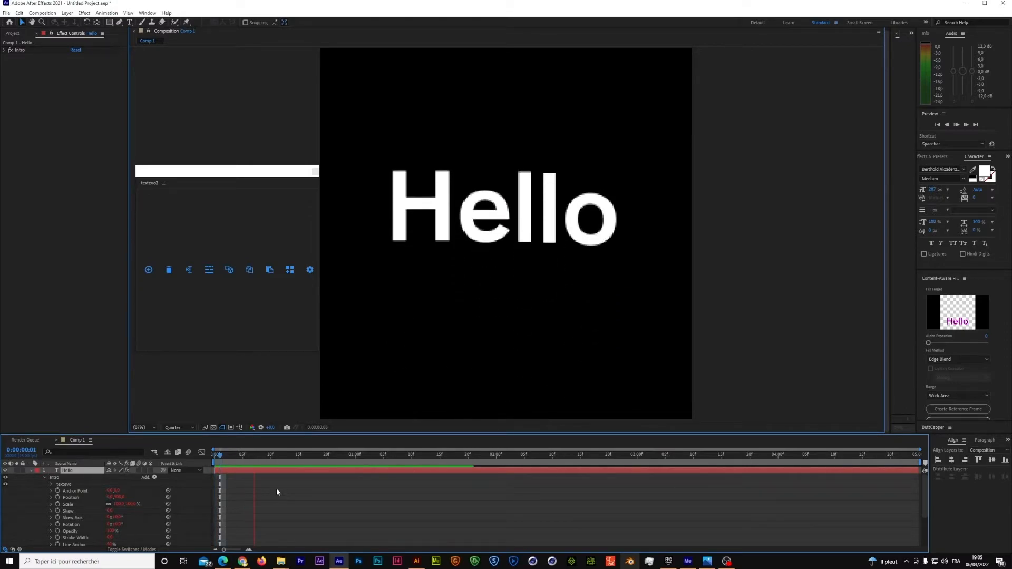
pyautogui.click(228, 459)
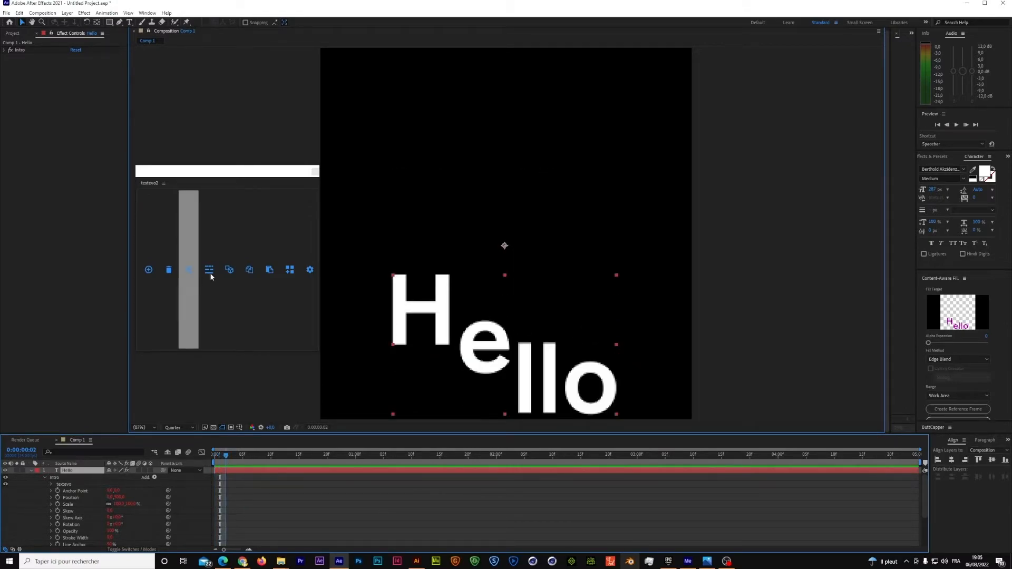
# Step: Try the Lines basedOn mode on the Hello layer and play the animation from the beginning
pyautogui.click(209, 296)
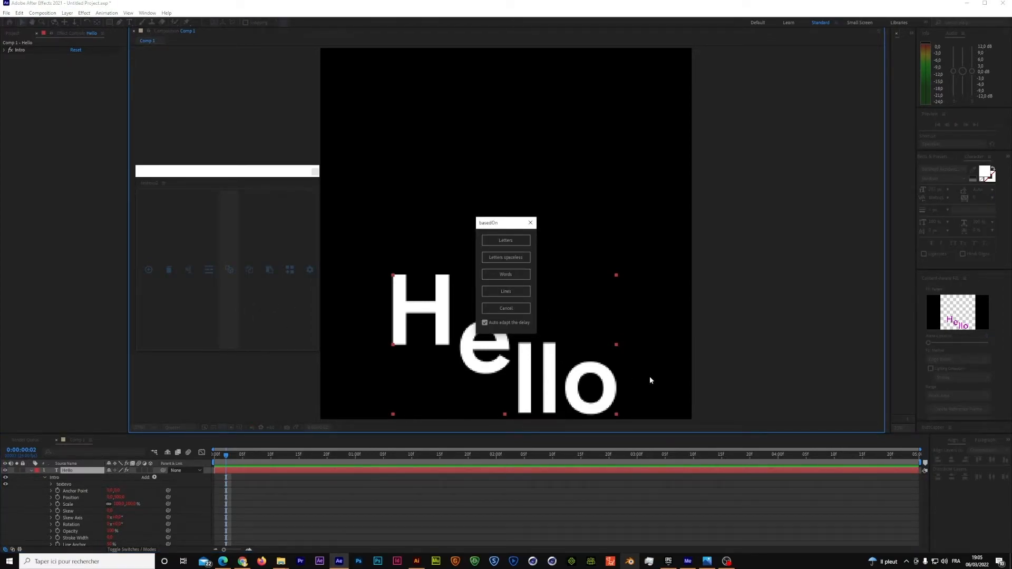
pyautogui.click(517, 295)
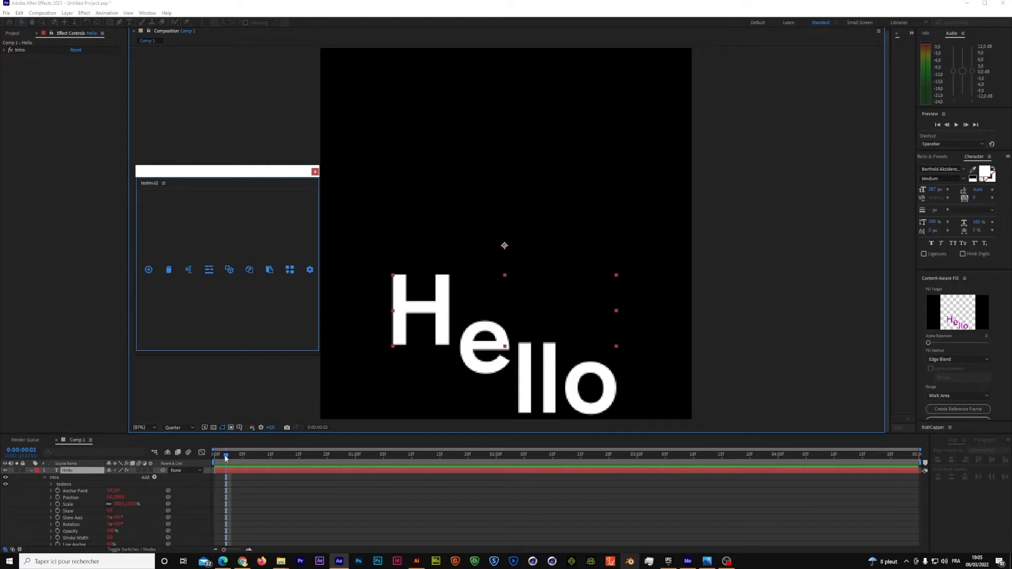
pyautogui.moveTo(225, 457); pyautogui.dragTo(209, 457)
pyautogui.press('space')
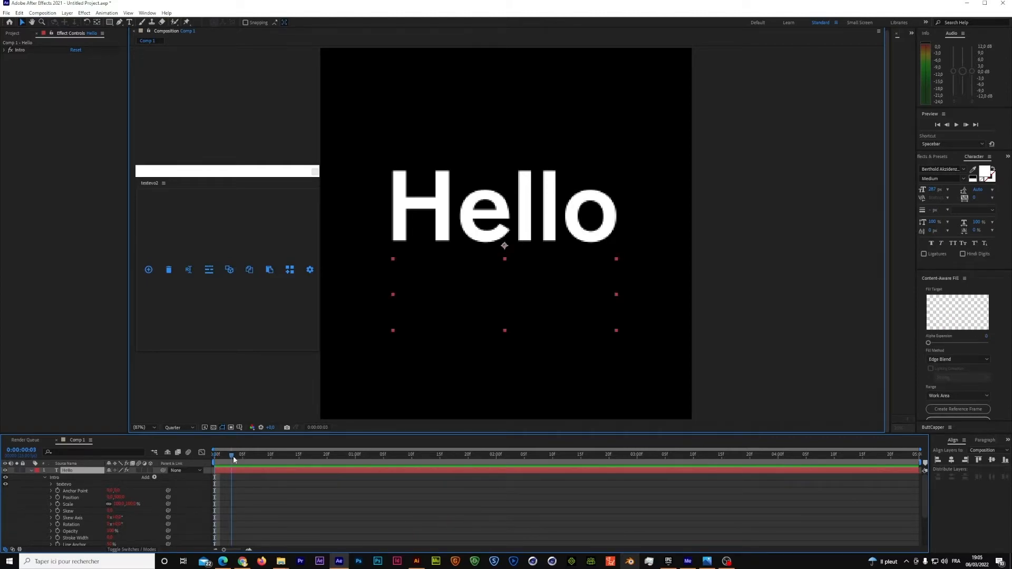
pyautogui.press('space')
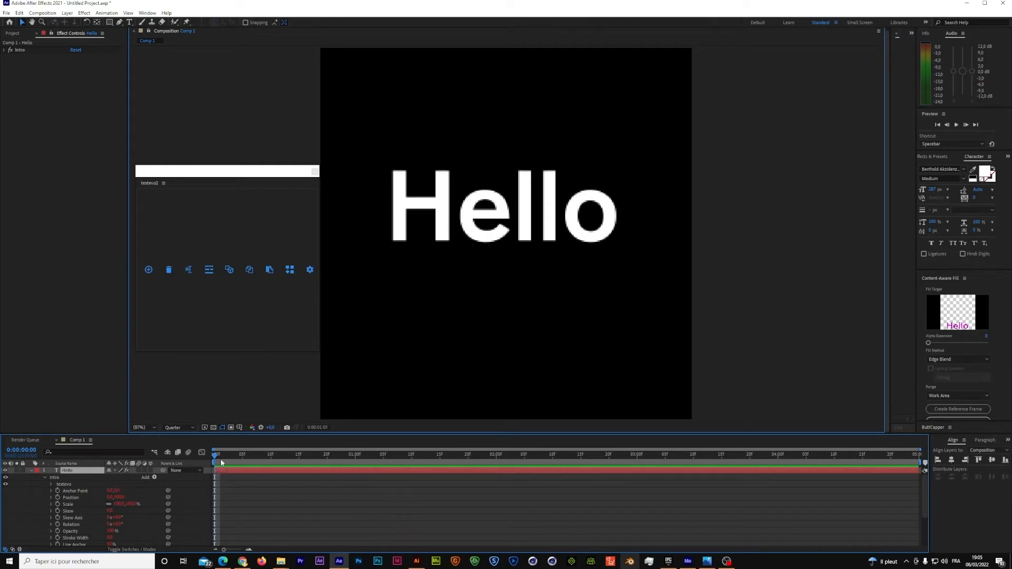
# Step: Set the Hello layer's basedOn mode back to Letters and collapse the layer's properties in the timeline
pyautogui.click(221, 458)
pyautogui.click(211, 271)
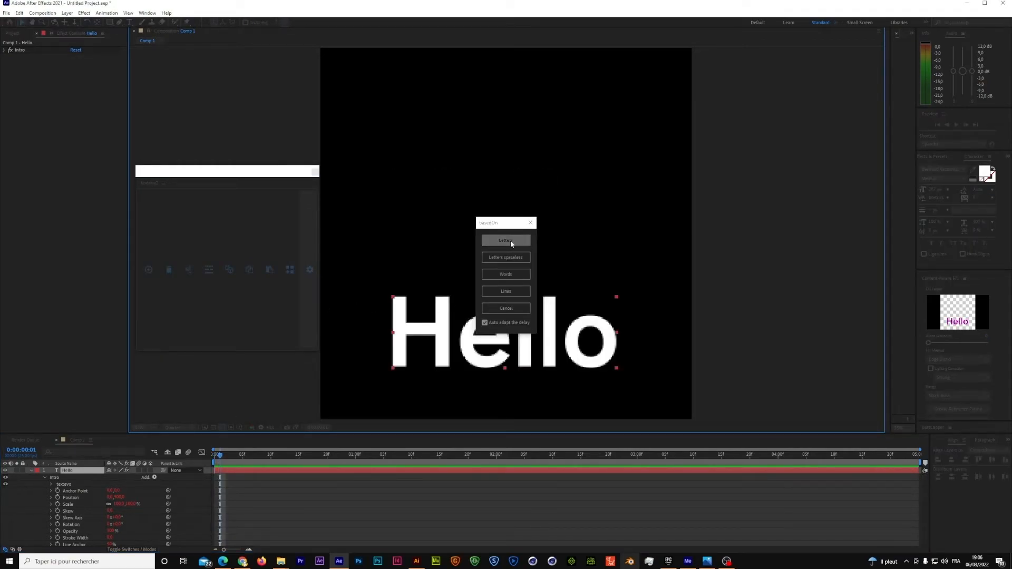
pyautogui.press('Return')
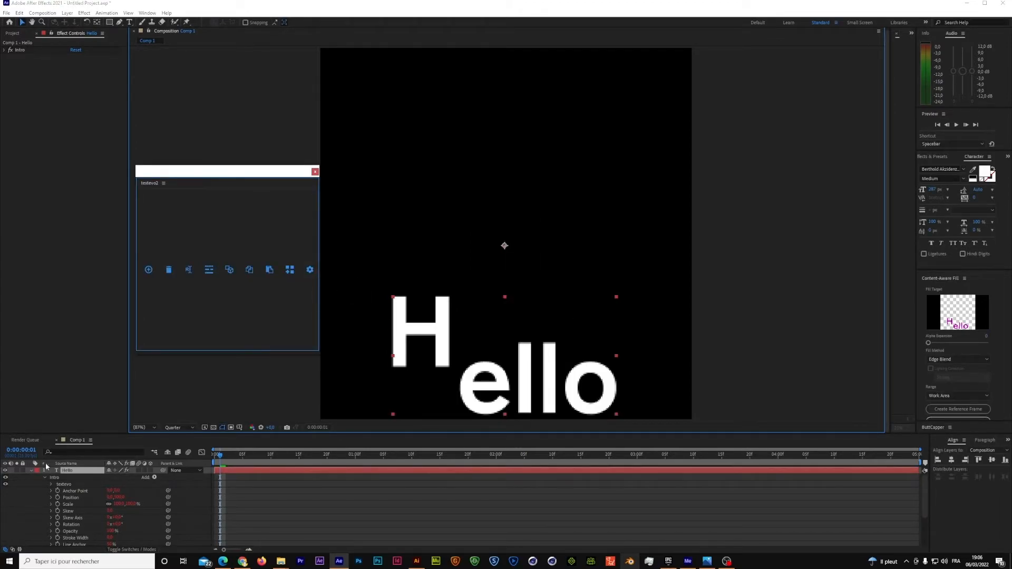
pyautogui.click(30, 471)
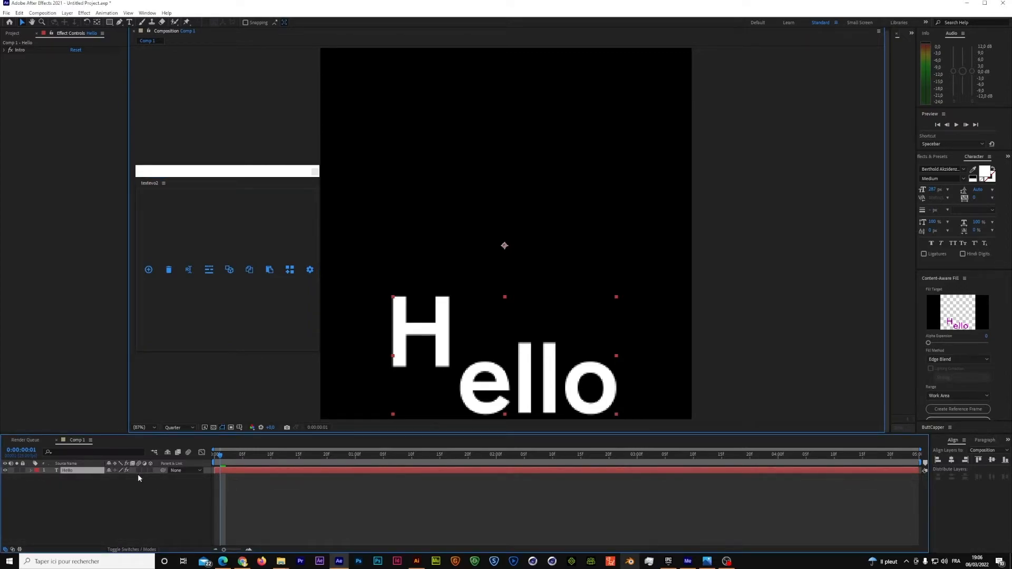
# Step: Make the Hello layer 3D per character with the TextEvo script and give the Intro effect a negative Z position
pyautogui.click(230, 271)
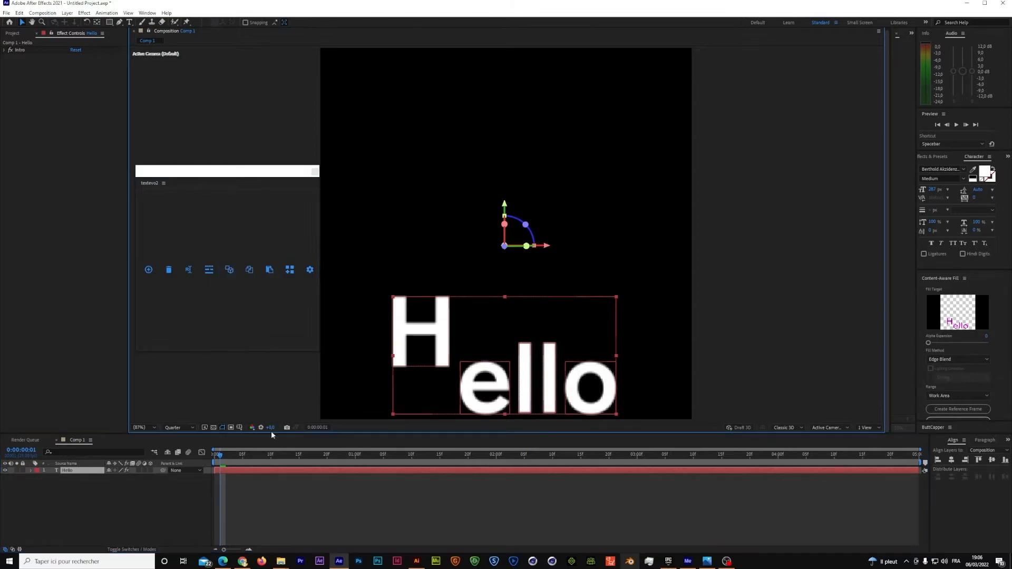
pyautogui.click(215, 457)
pyautogui.click(4, 50)
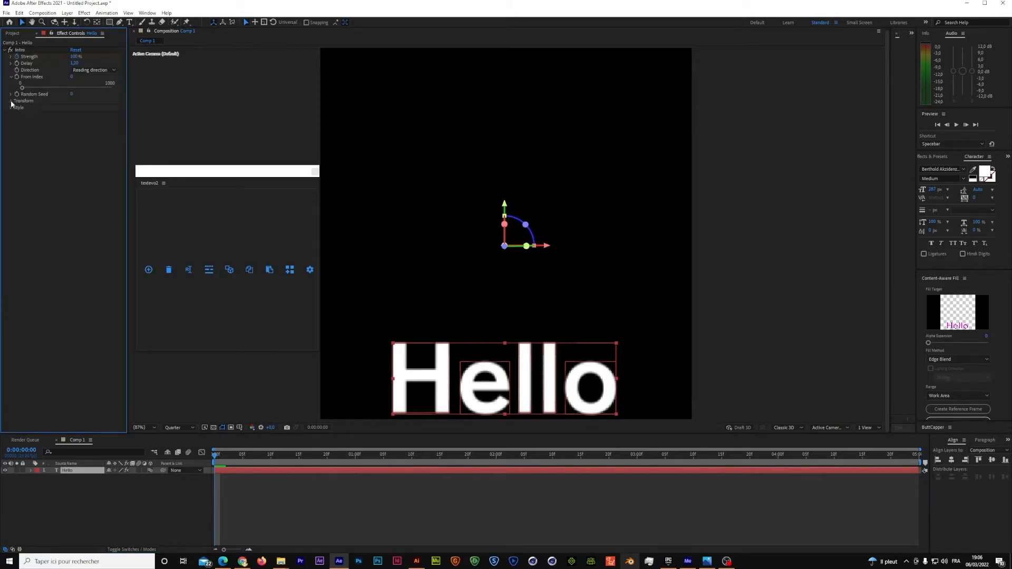
pyautogui.click(11, 101)
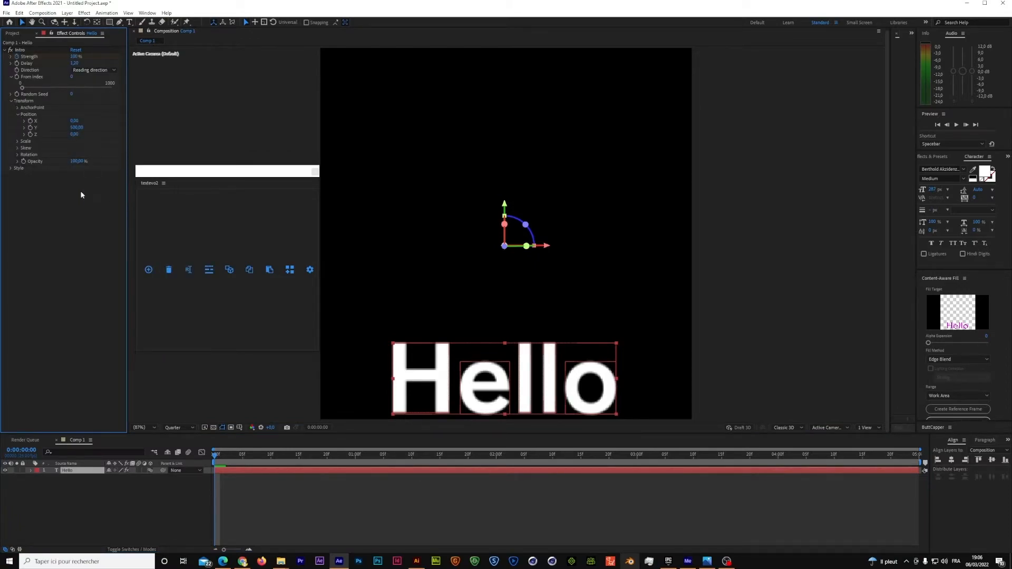
pyautogui.moveTo(72, 136)
pyautogui.mouseDown()
pyautogui.moveTo(151, 140)
pyautogui.moveTo(11, 187)
pyautogui.moveTo(79, 136)
pyautogui.moveTo(43, 135)
pyautogui.moveTo(88, 135)
pyautogui.moveTo(59, 136)
pyautogui.mouseUp()
# Step: Play the 3D Hello animation from the first frame and inspect it at frame 9
pyautogui.moveTo(217, 454); pyautogui.dragTo(194, 455)
pyautogui.press('space')
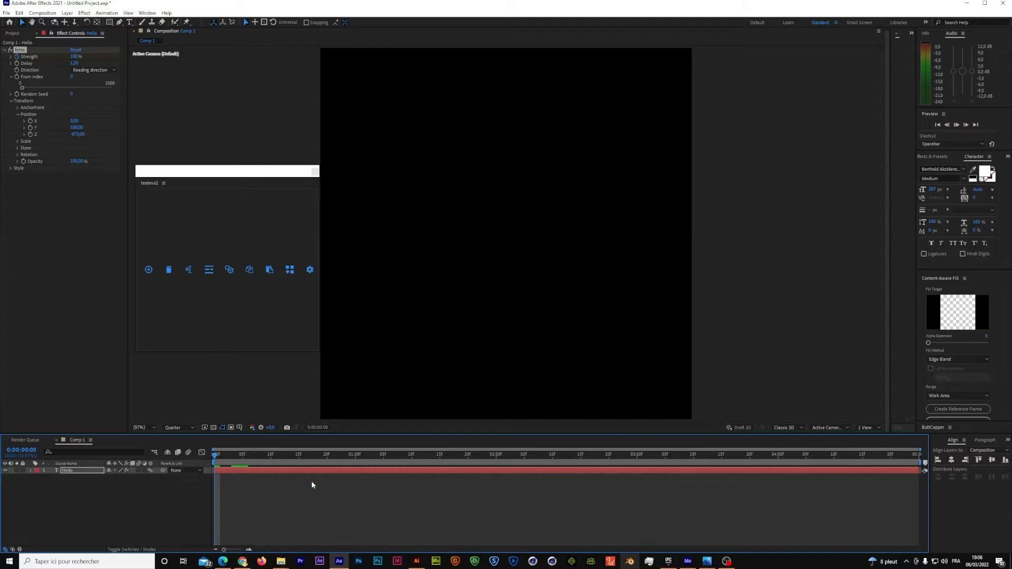
pyautogui.press('space')
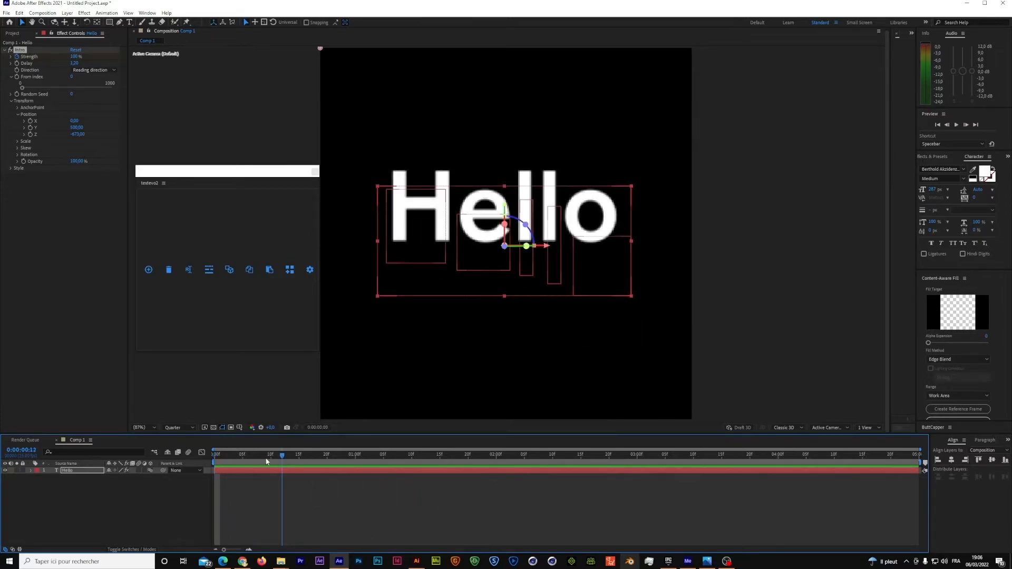
pyautogui.press('space')
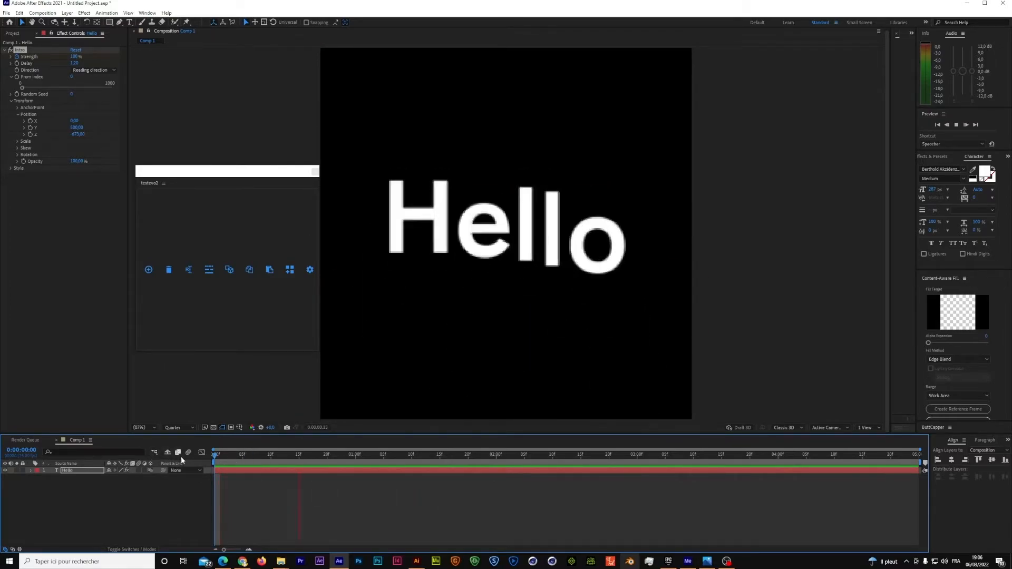
pyautogui.click(267, 461)
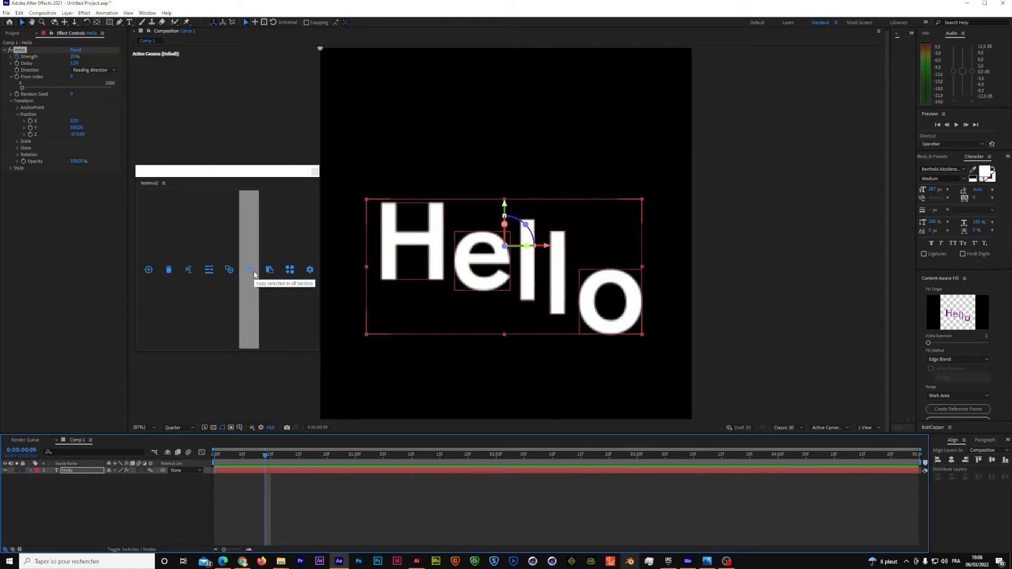
# Step: Draw a paragraph text box below Hello at 0:00:01:03 and enter World as a new text layer
pyautogui.click(191, 494)
pyautogui.moveTo(267, 457); pyautogui.dragTo(373, 464)
pyautogui.click(130, 22)
pyautogui.click(472, 296)
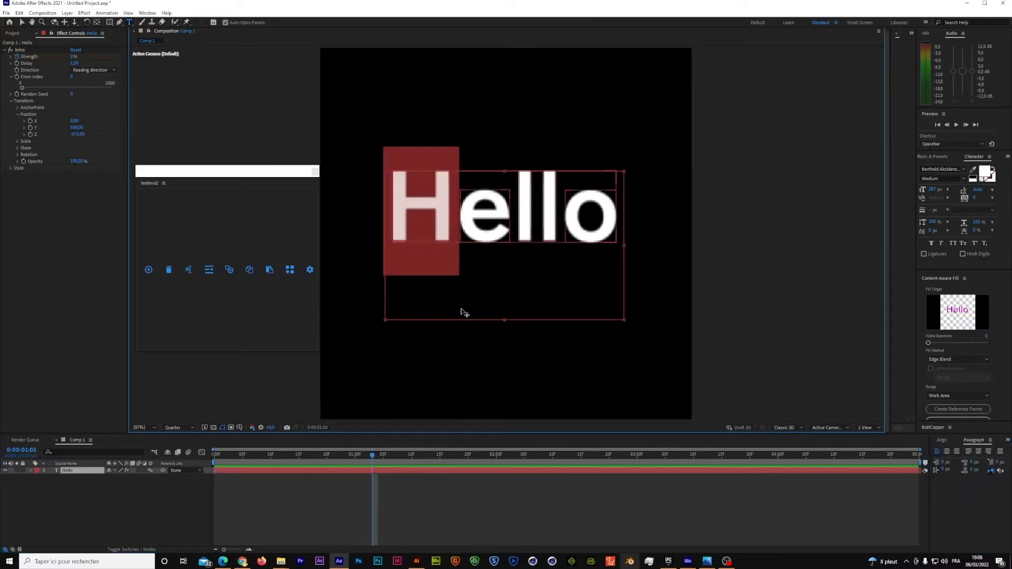
pyautogui.click(160, 515)
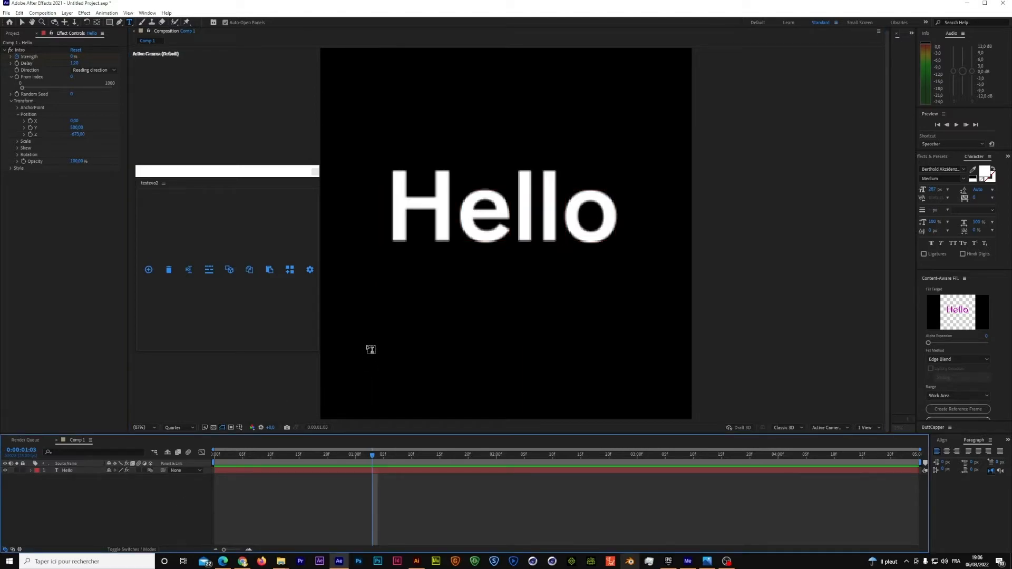
pyautogui.moveTo(373, 308); pyautogui.dragTo(666, 394)
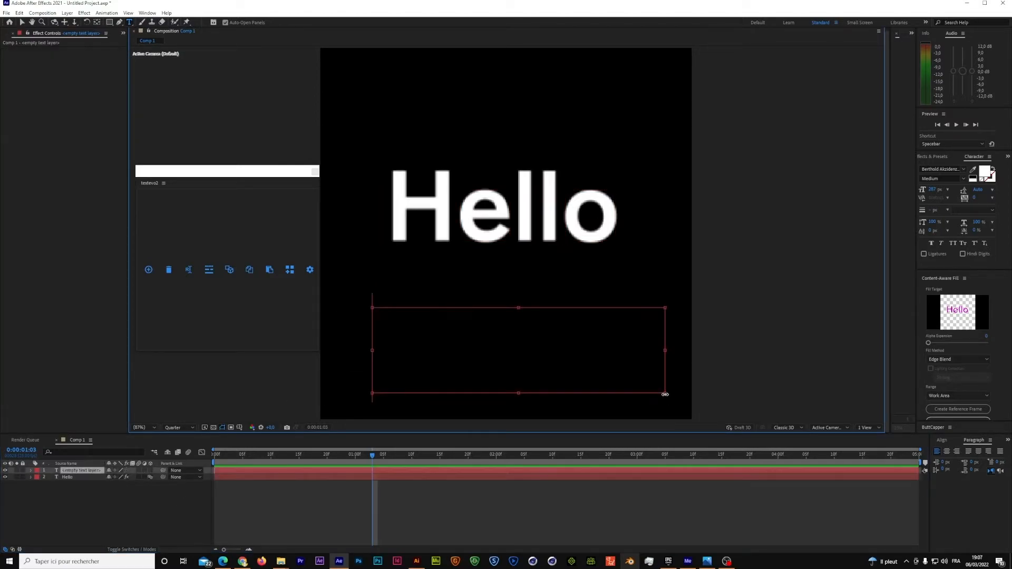
pyautogui.write('orld')
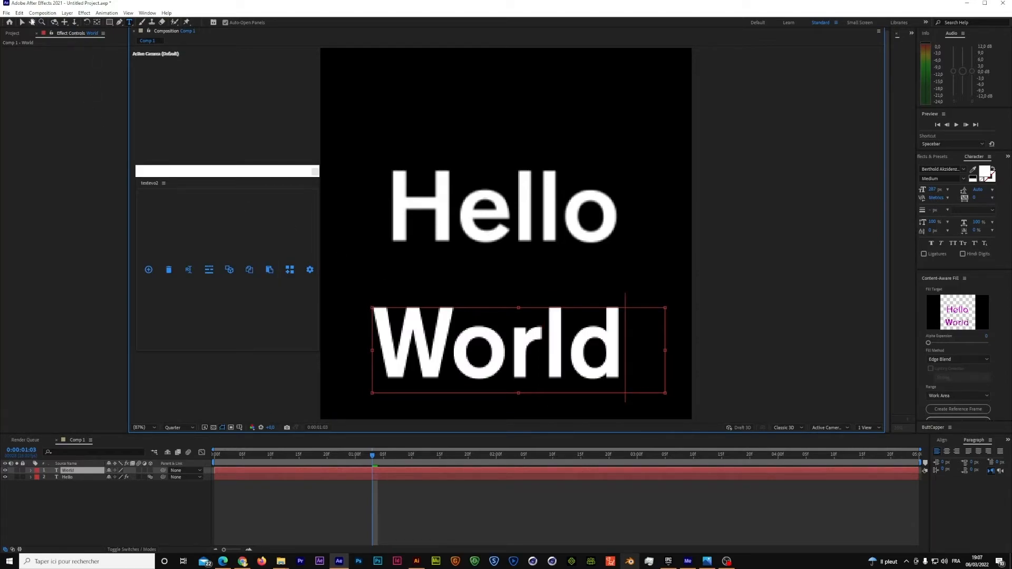
# Step: Move the World text up to sit just below Hello and return to the first frame
pyautogui.click(21, 22)
pyautogui.moveTo(534, 347); pyautogui.dragTo(537, 318)
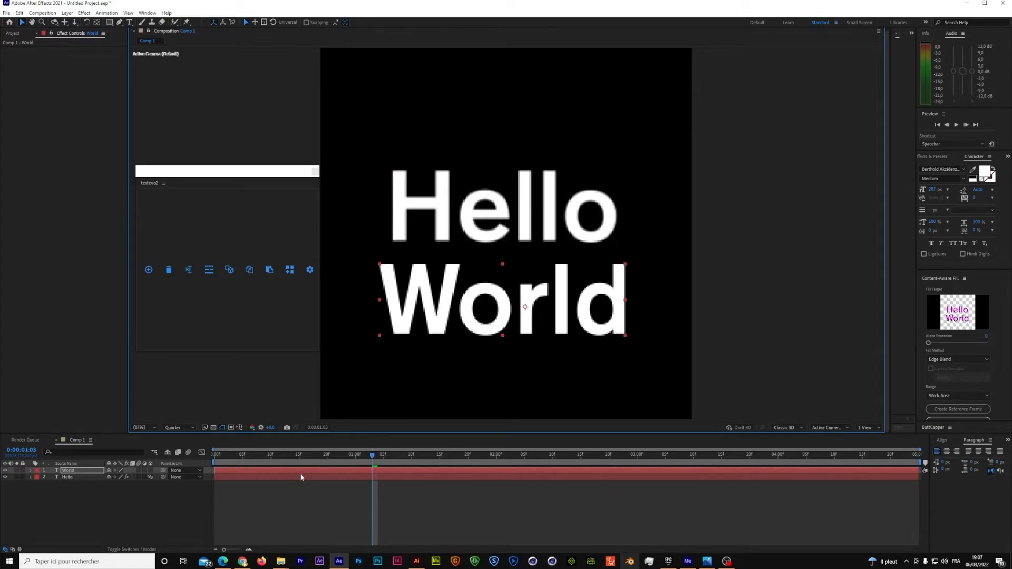
pyautogui.moveTo(296, 457); pyautogui.dragTo(167, 467)
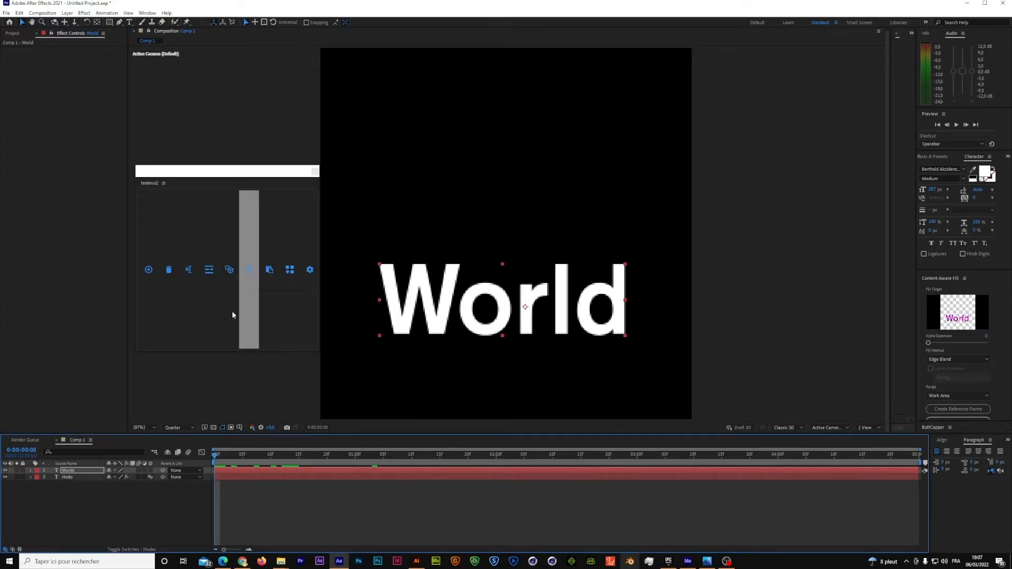
# Step: Copy the Intro effect from the Hello layer with the TextEvo script and paste it onto the World layer
pyautogui.click(68, 477)
pyautogui.press('u')
pyautogui.click(55, 485)
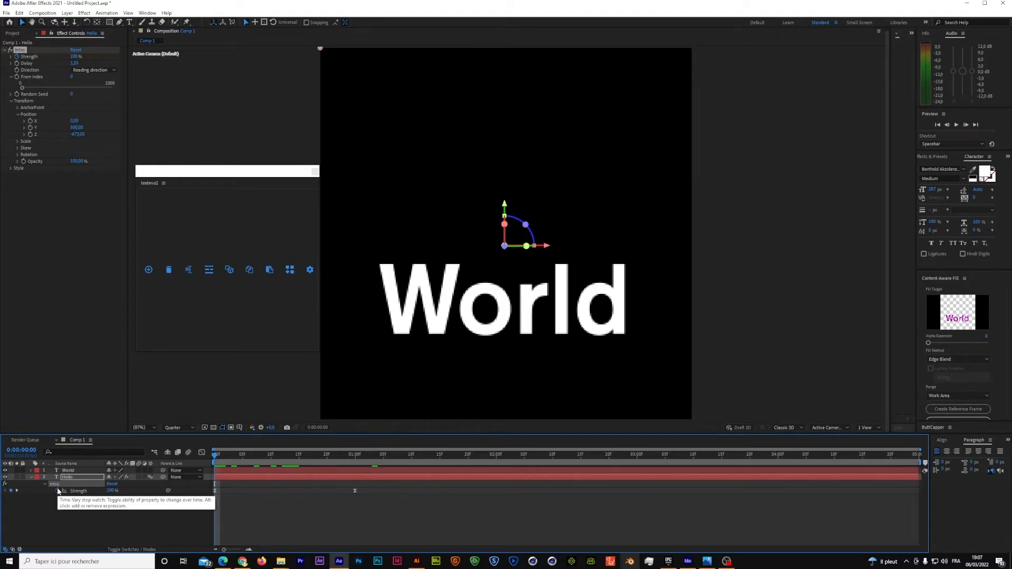
pyautogui.click(251, 273)
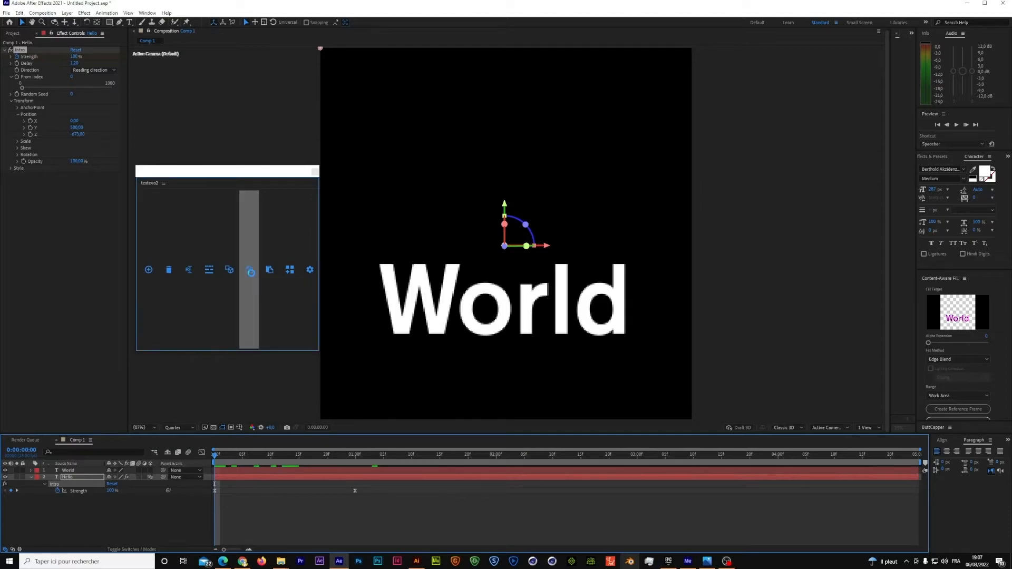
pyautogui.click(69, 472)
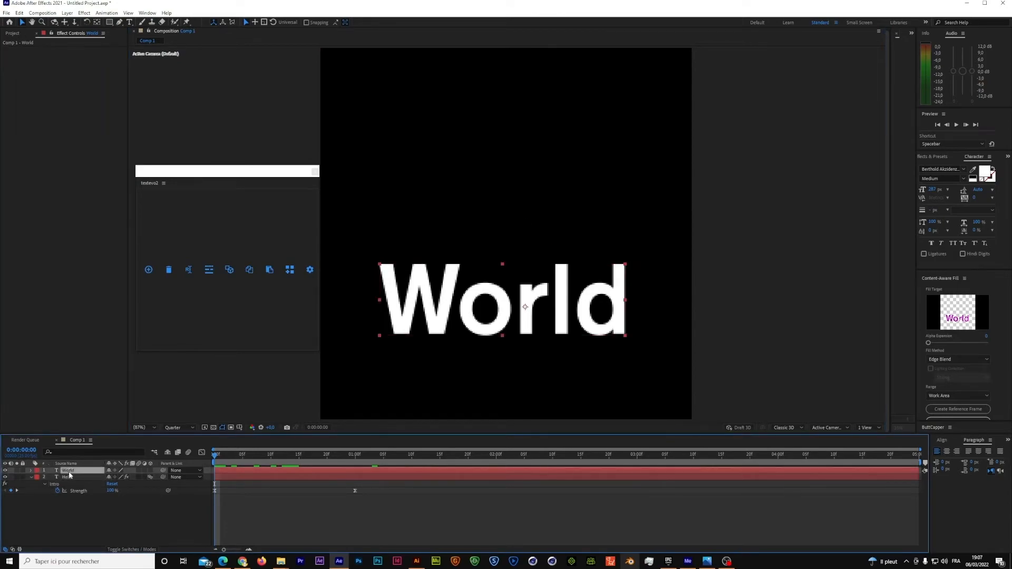
pyautogui.click(268, 270)
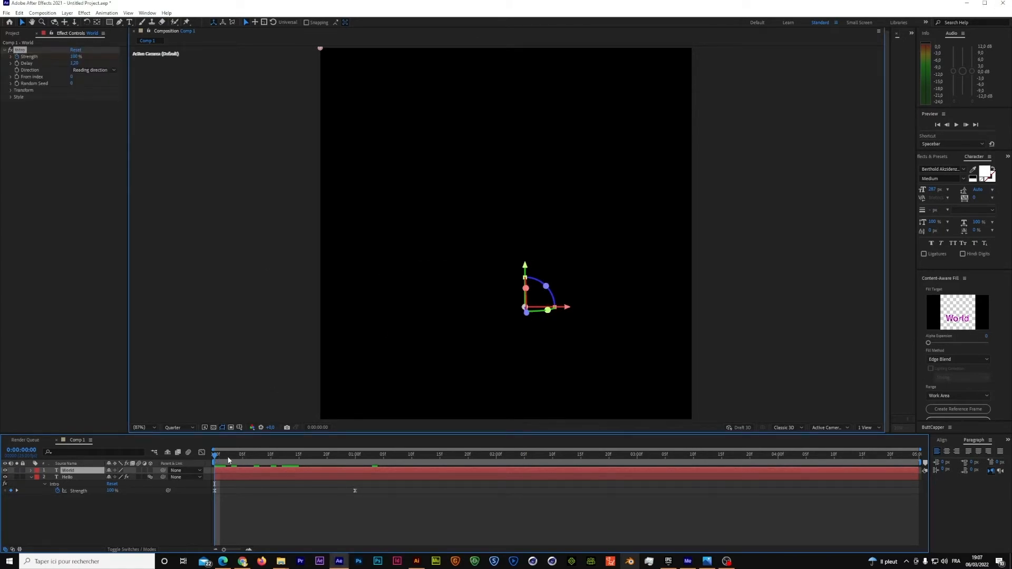
# Step: Preview the Hello and World animation from the start and collapse the World layer's properties in the timeline
pyautogui.moveTo(238, 461)
pyautogui.mouseDown()
pyautogui.moveTo(323, 462)
pyautogui.moveTo(244, 459)
pyautogui.mouseUp()
pyautogui.press('space')
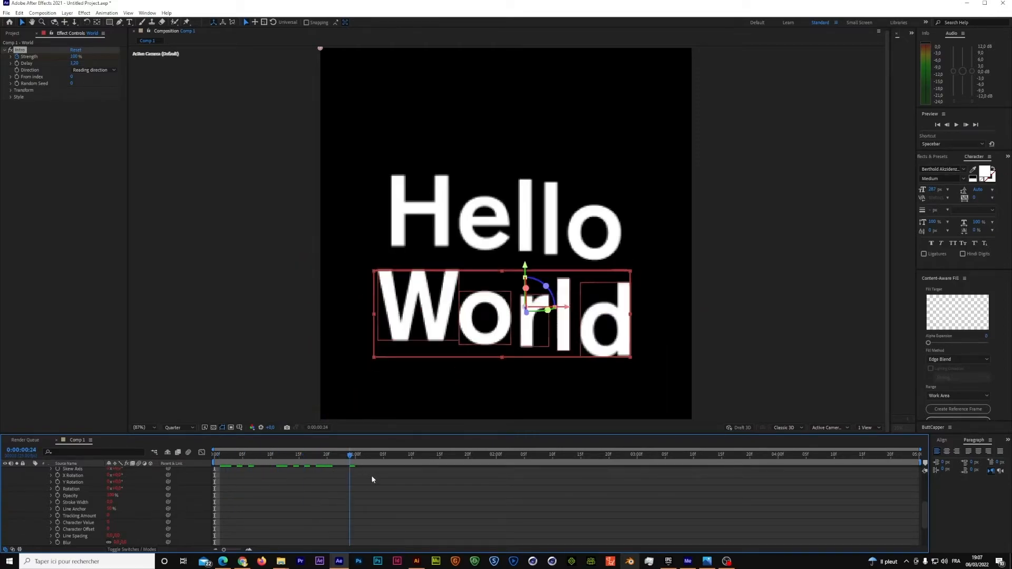
pyautogui.scroll(10, 266, 494)
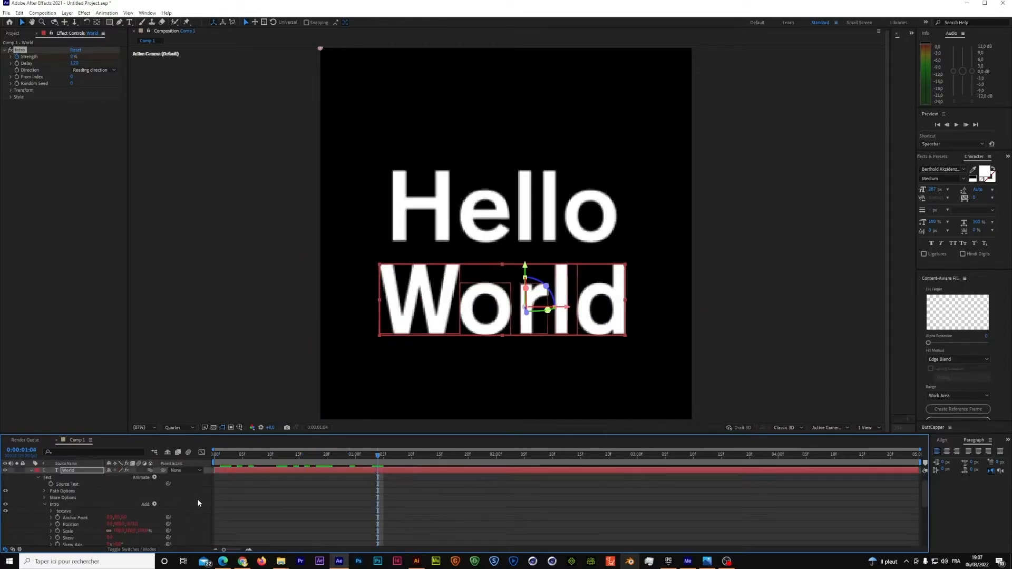
pyautogui.click(30, 469)
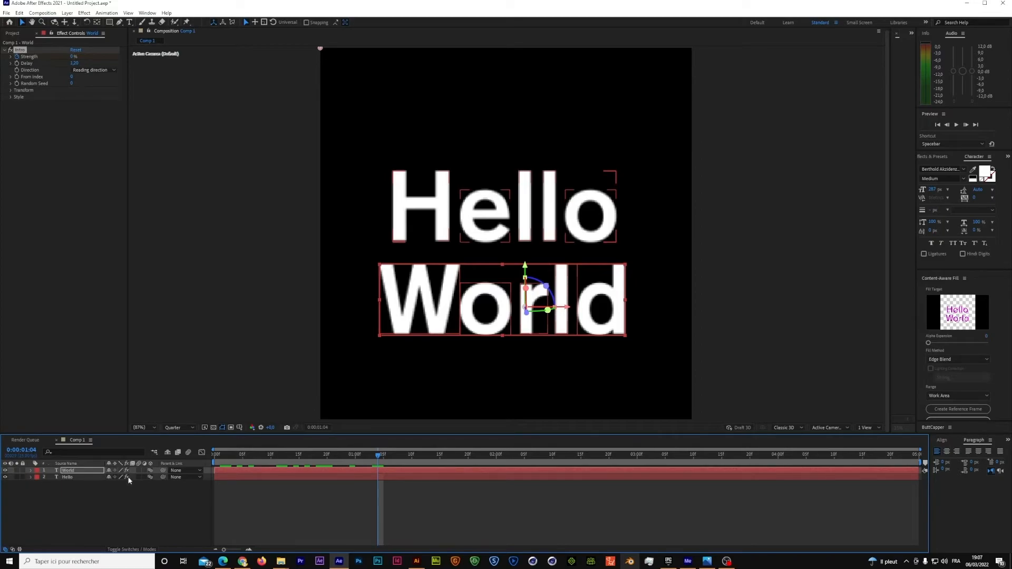
# Step: Close and reopen the textevo2 script panel
pyautogui.click(147, 12)
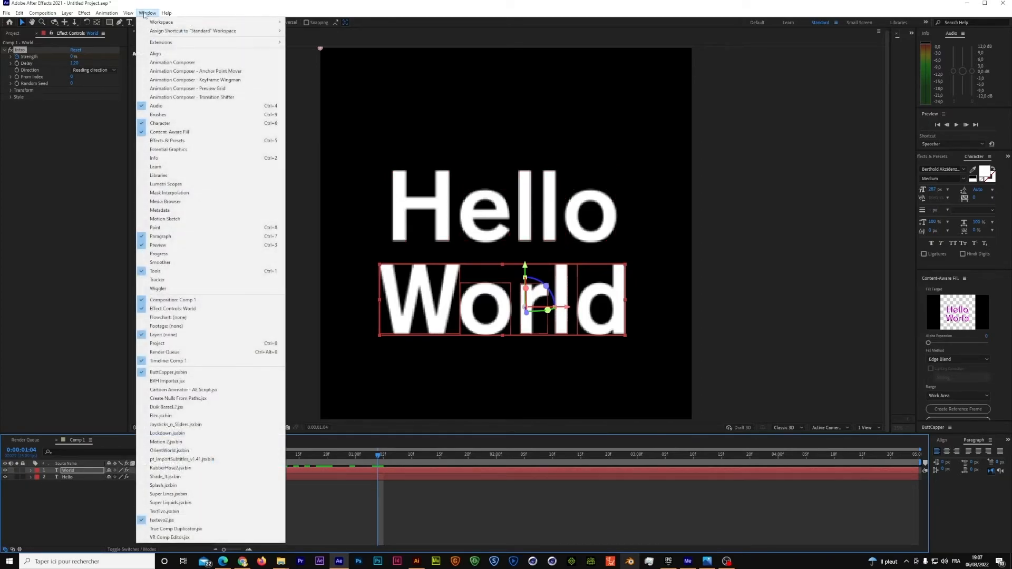
pyautogui.click(179, 521)
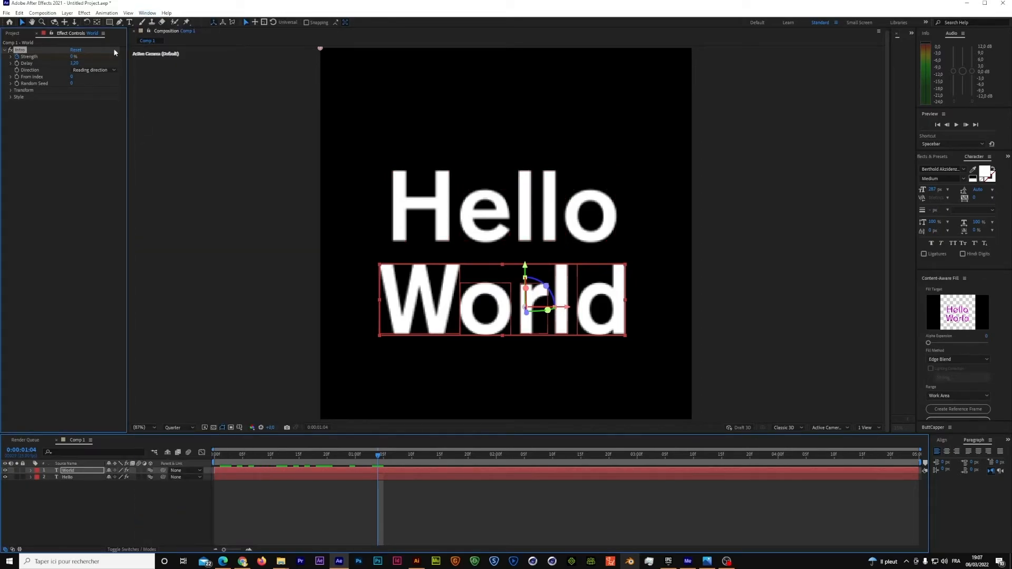
pyautogui.click(146, 14)
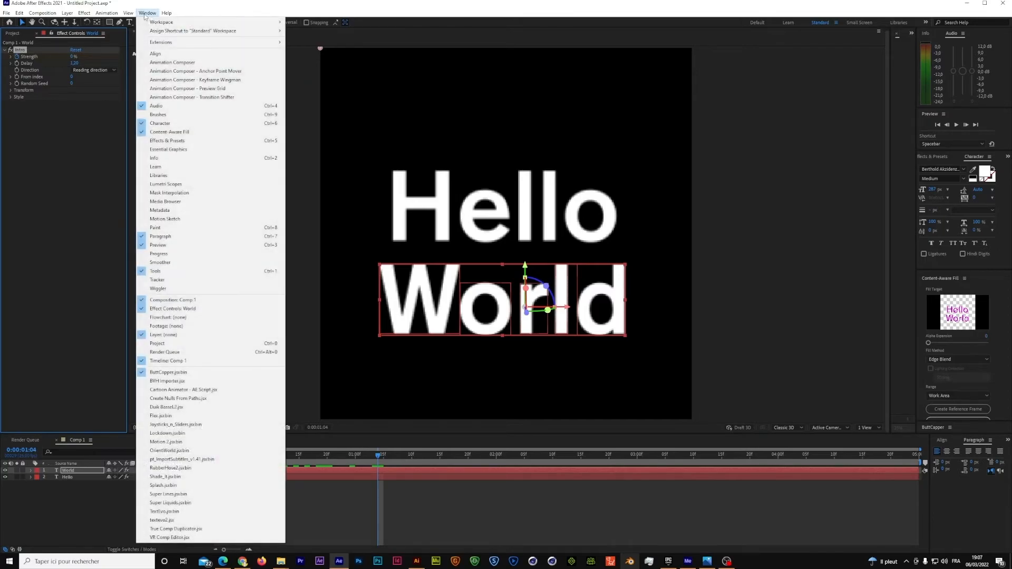
pyautogui.click(156, 521)
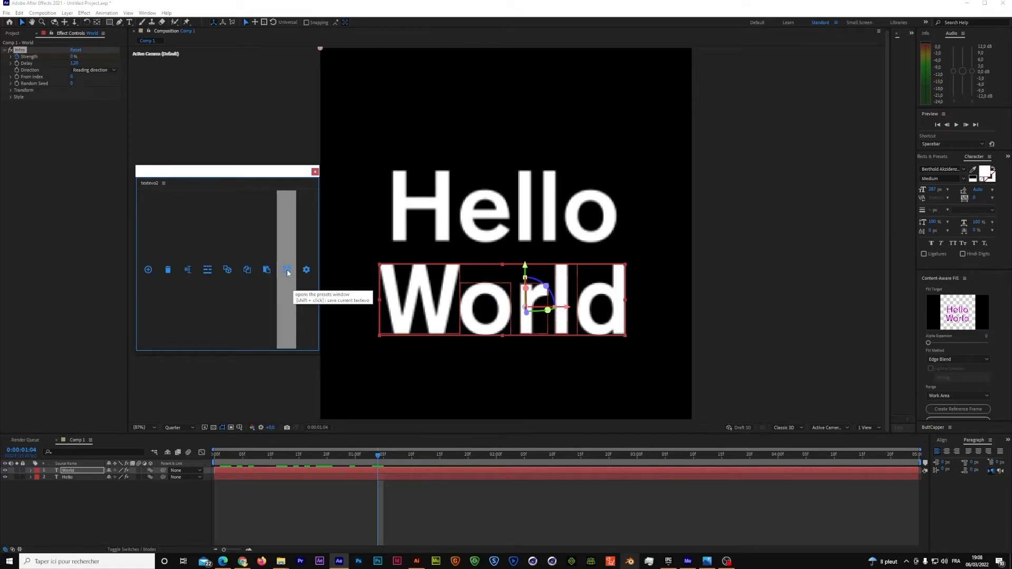
# Step: Look over the TextEvo presets window and its Config settings, leaving both without making changes
pyautogui.click(287, 271)
pyautogui.moveTo(508, 160); pyautogui.dragTo(774, 119)
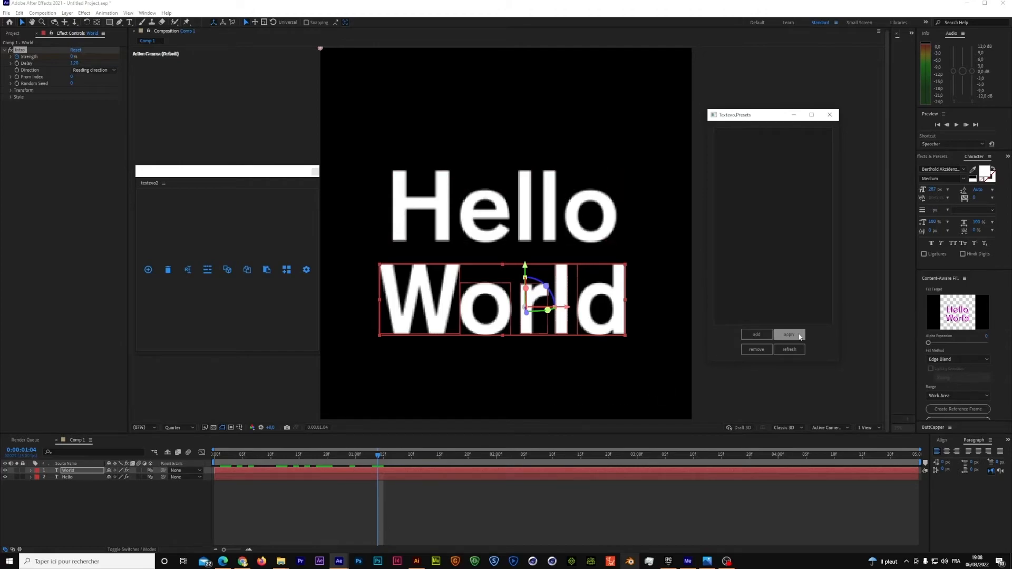
pyautogui.click(828, 118)
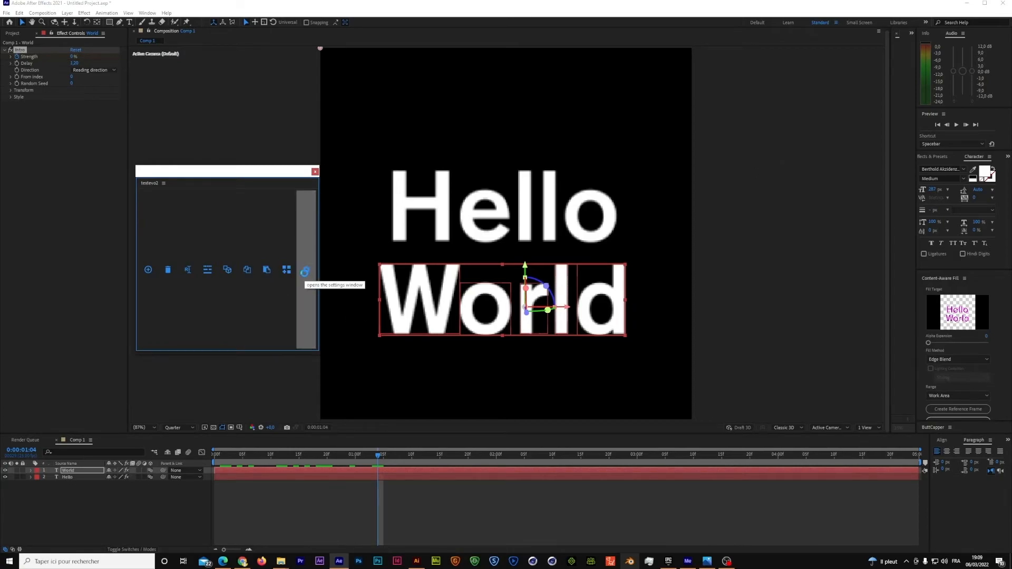
pyautogui.click(306, 271)
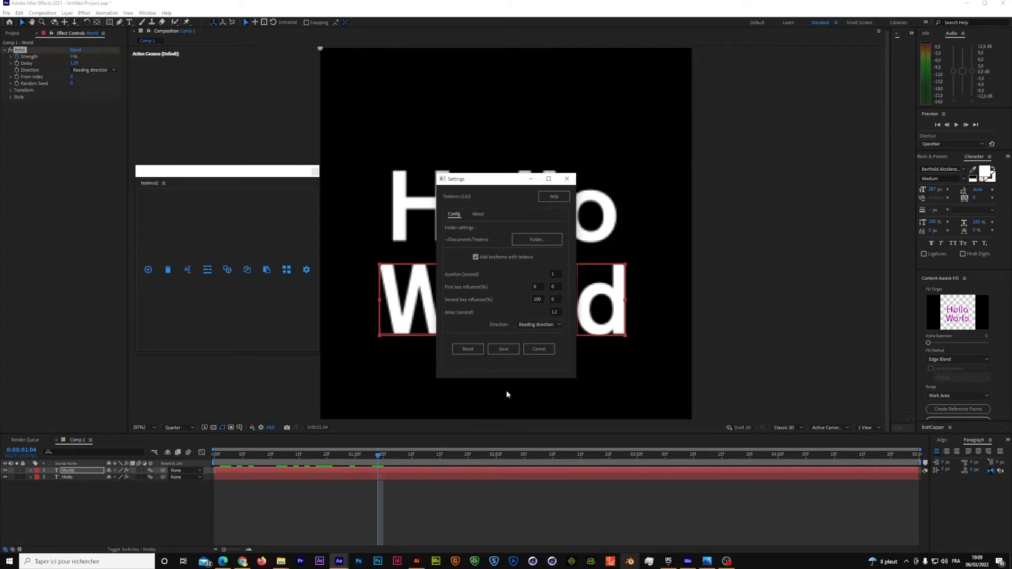
pyautogui.click(532, 351)
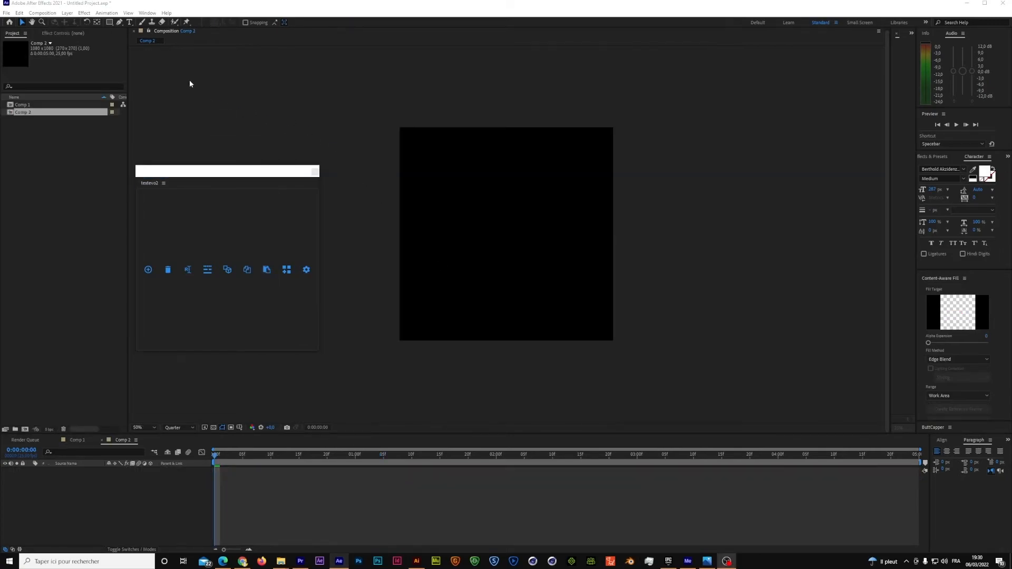
# Step: Draw a paragraph text box across the middle of Comp 2 and enter YESTE
pyautogui.click(129, 23)
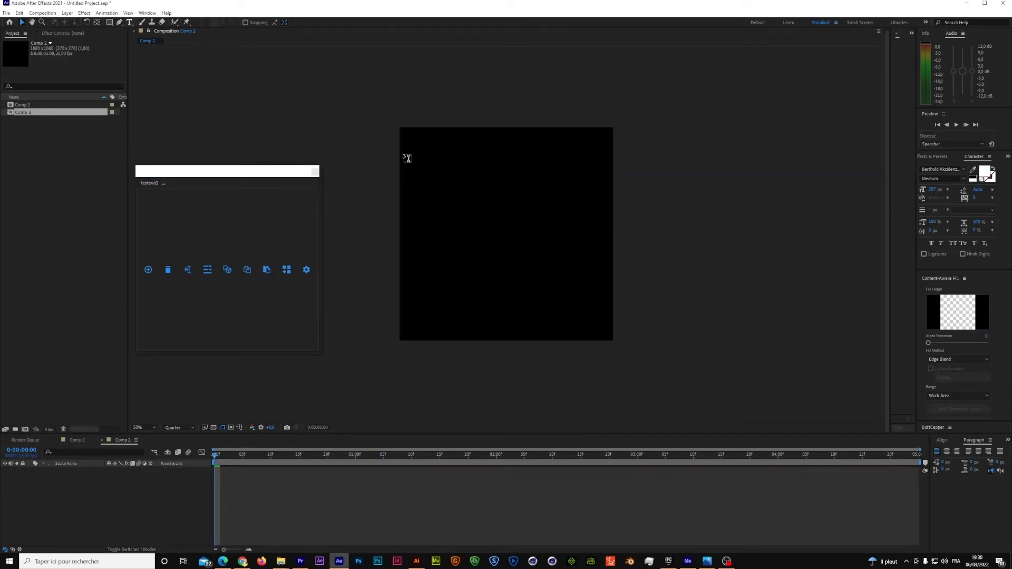
pyautogui.moveTo(415, 213)
pyautogui.mouseDown()
pyautogui.moveTo(598, 280)
pyautogui.moveTo(610, 274)
pyautogui.mouseUp()
pyautogui.write('YES')
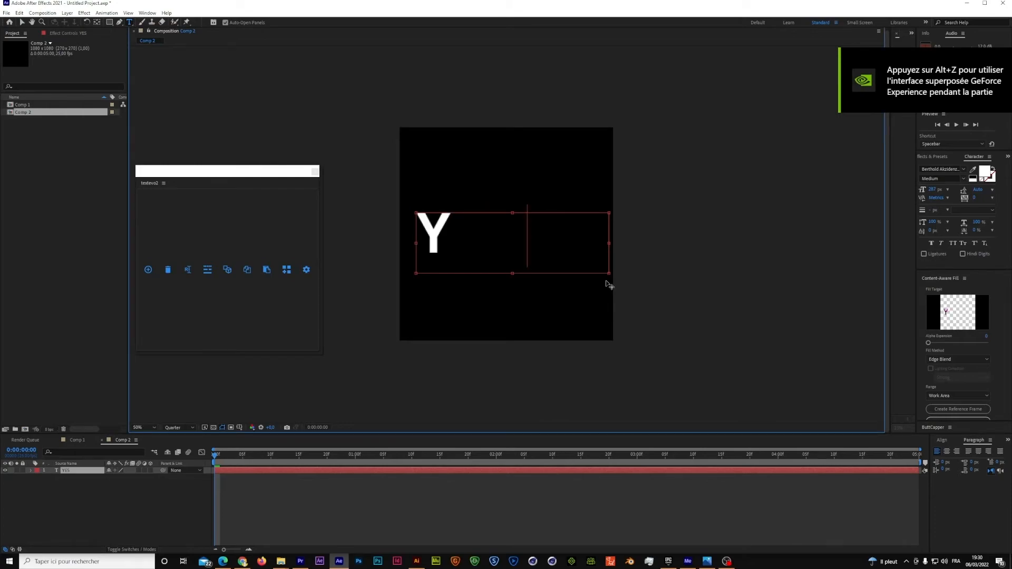
pyautogui.write('TE')
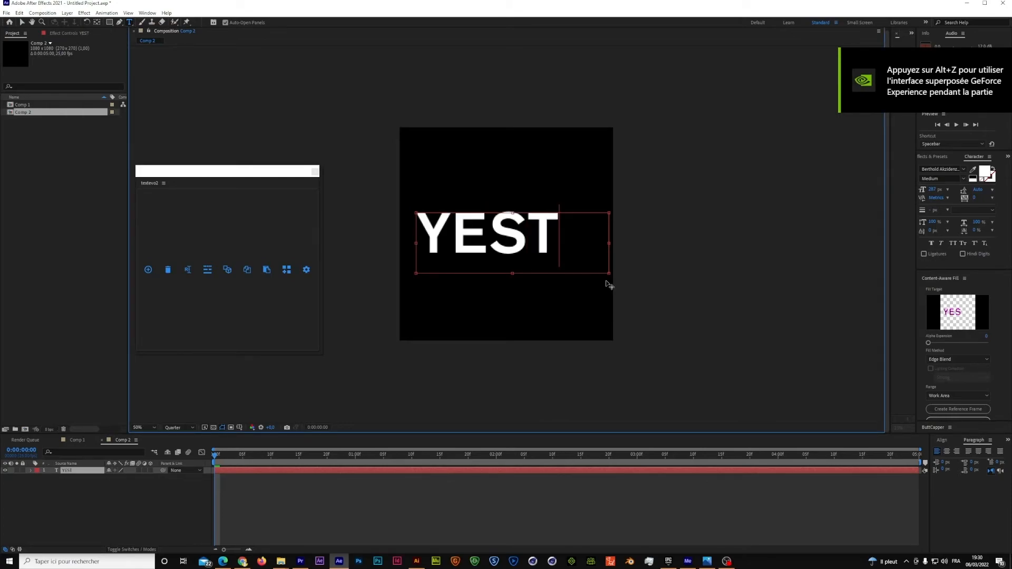
# Step: Correct the new text so it reads TEXTE, replacing the first letter with T and the S with X
pyautogui.press('Left')
pyautogui.press('Left')
pyautogui.press('Left')
pyautogui.press('Left')
pyautogui.press('Left')
pyautogui.press('Right')
pyautogui.press('BackSpace')
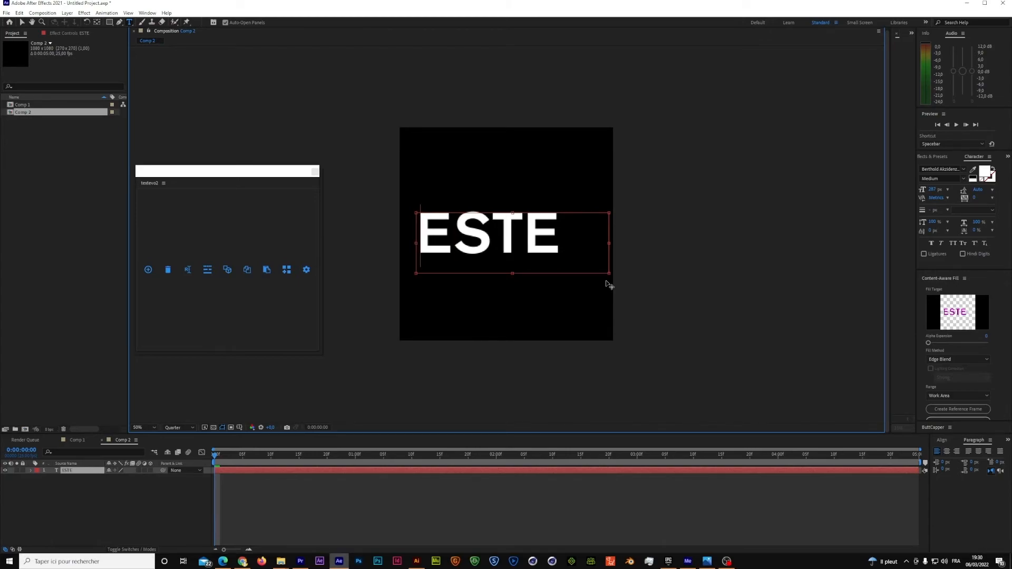
pyautogui.write('T')
pyautogui.press('Right')
pyautogui.press('Right')
pyautogui.press('Right')
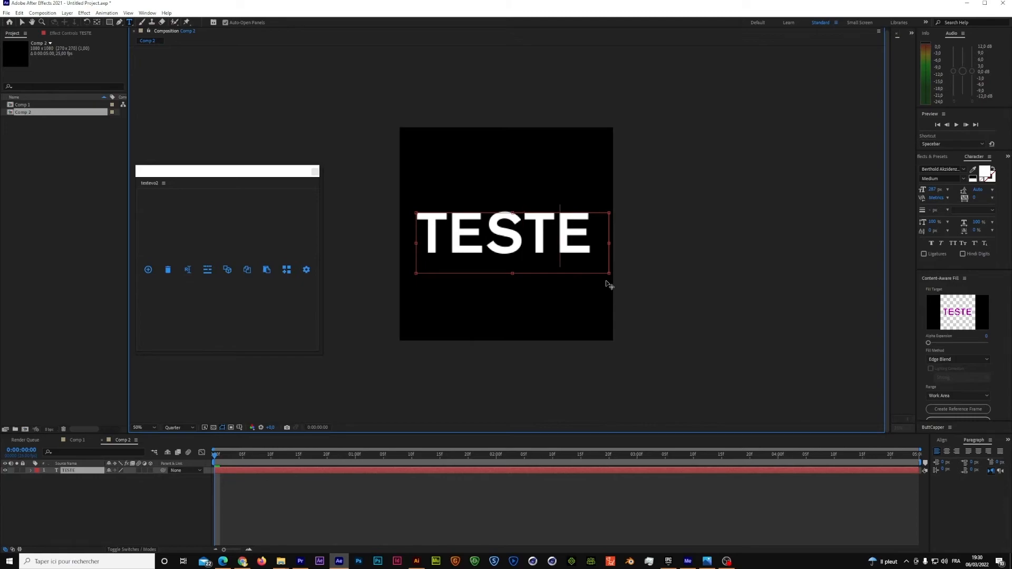
pyautogui.press('Left')
pyautogui.press('BackSpace')
pyautogui.write('X')
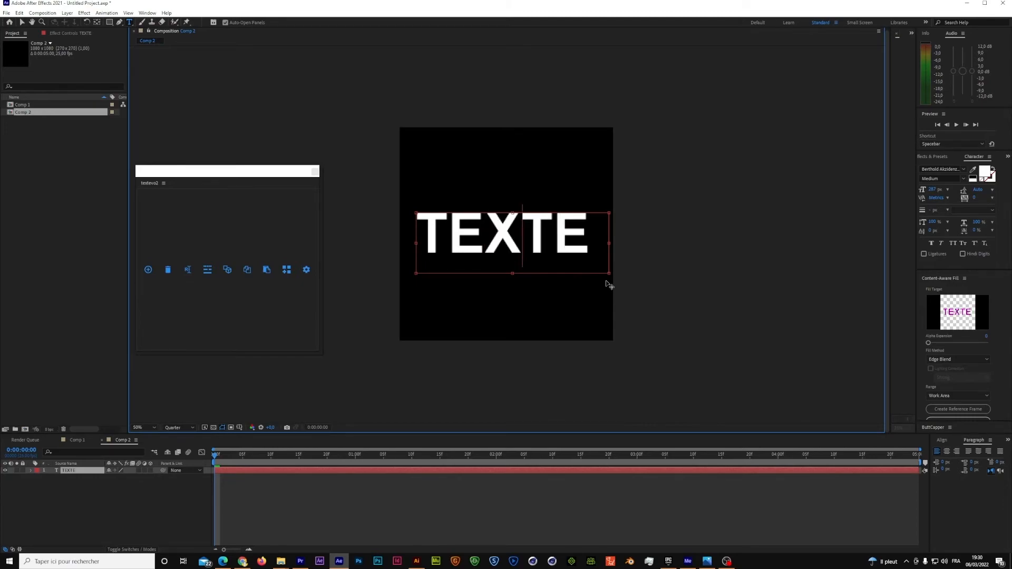
# Step: Centre the TEXTE layer horizontally and vertically in the composition and add a TextEvo effect to it
pyautogui.click(22, 22)
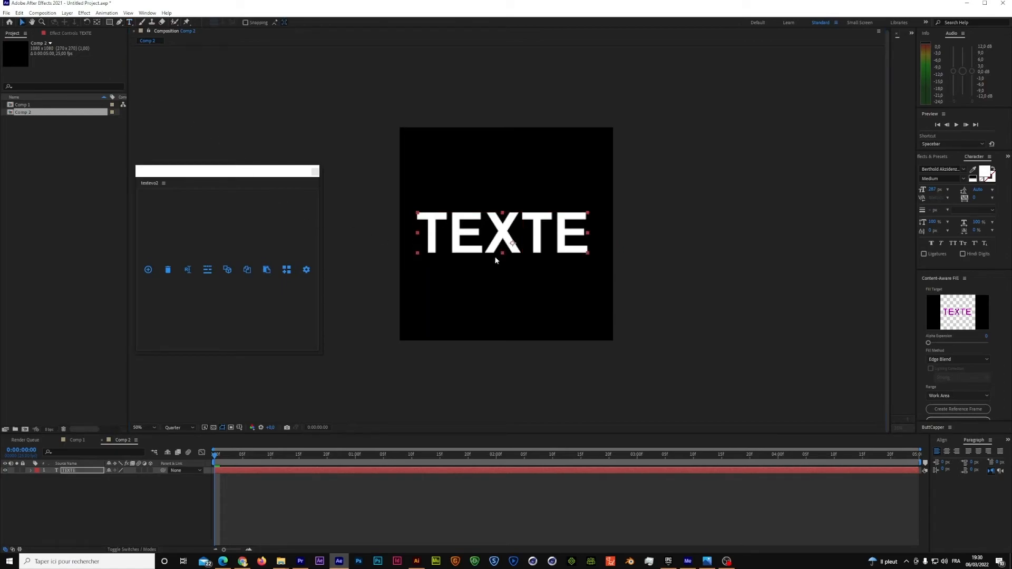
pyautogui.click(941, 440)
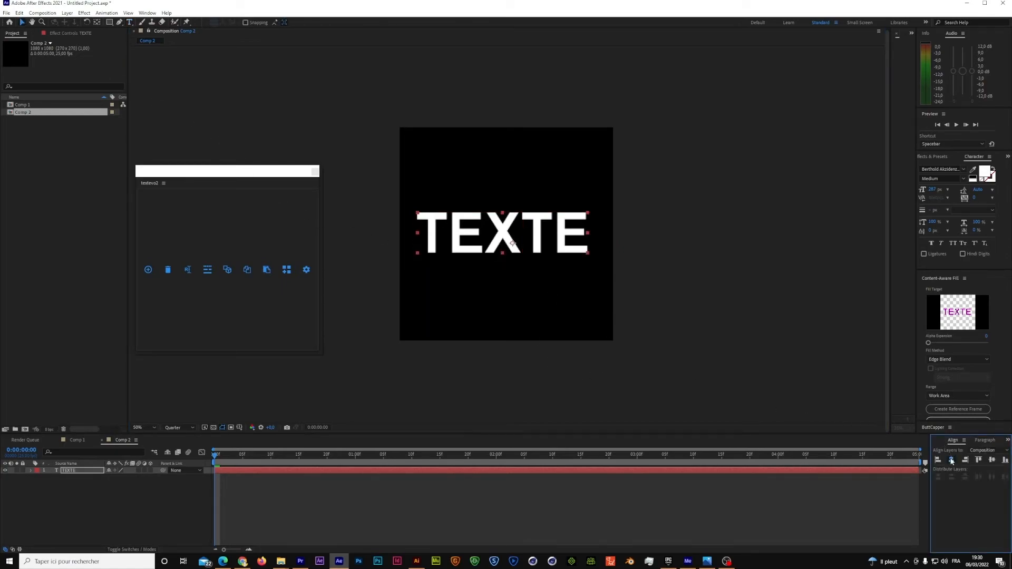
pyautogui.click(951, 460)
pyautogui.click(991, 459)
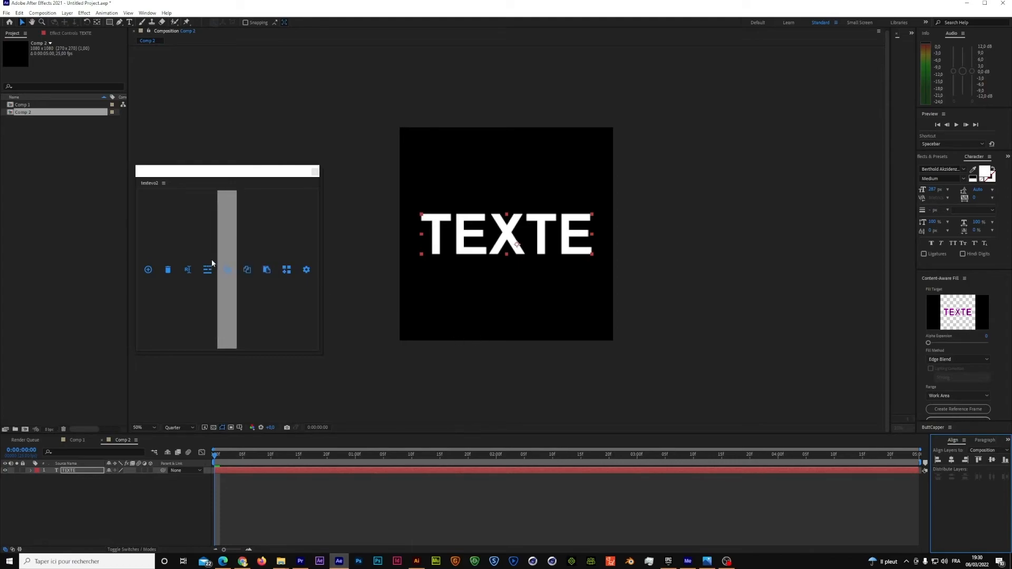
pyautogui.click(149, 270)
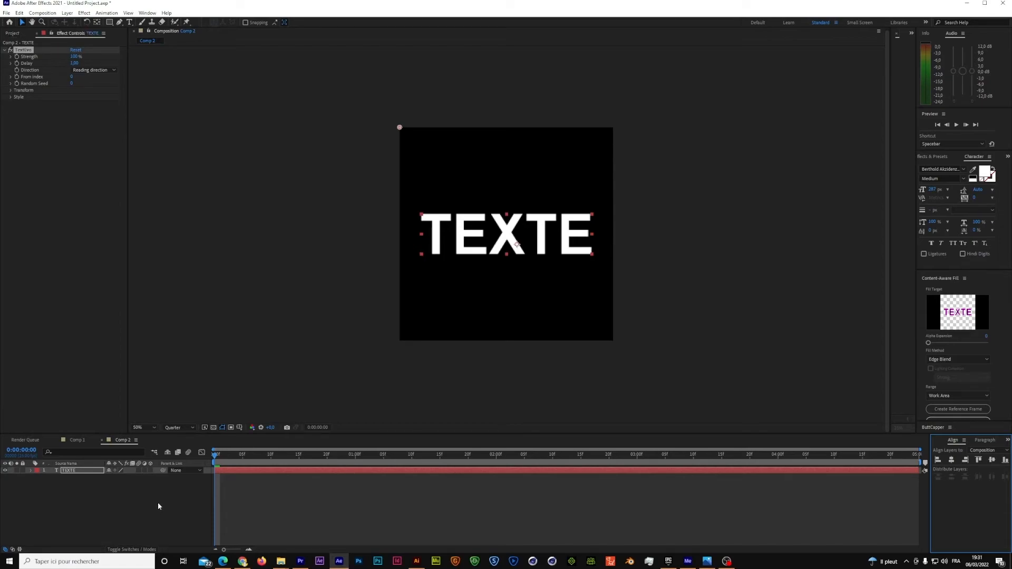
# Step: Draw a yellow-green rectangle shape covering TEXTE and set it as the text layer's alpha track matte
pyautogui.click(417, 209)
pyautogui.moveTo(446, 220); pyautogui.dragTo(600, 258)
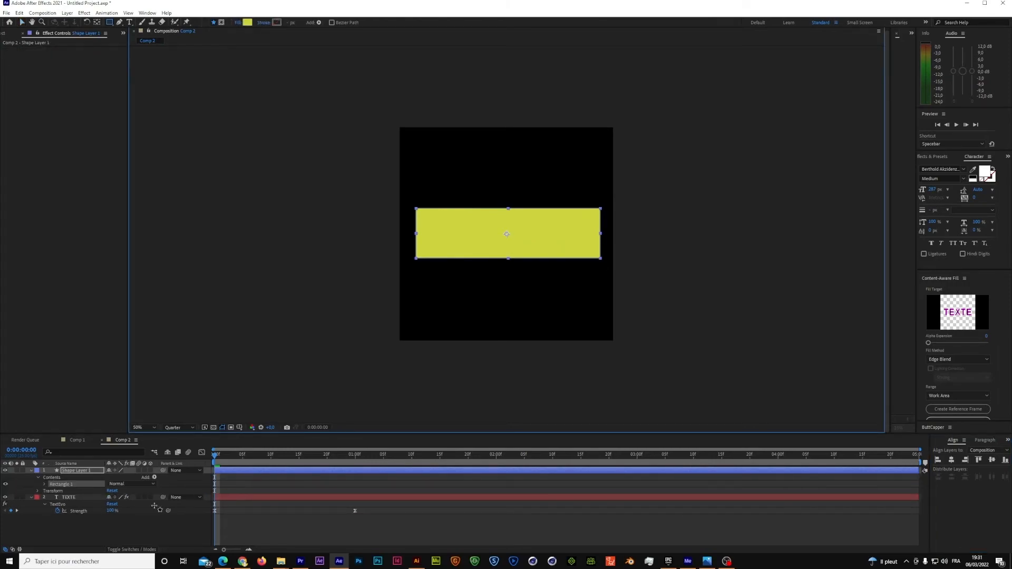
pyautogui.click(147, 550)
pyautogui.click(153, 497)
pyautogui.click(168, 516)
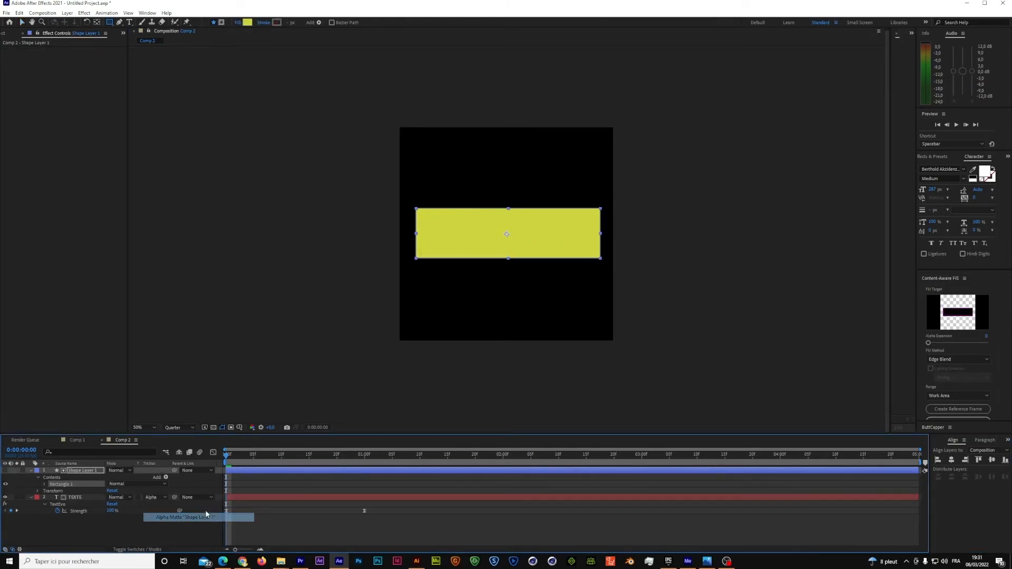
# Step: Set the TextEvo effect's Position Y on TEXTE to 300 and preview the matted animation, stopping at frame 17
pyautogui.click(71, 497)
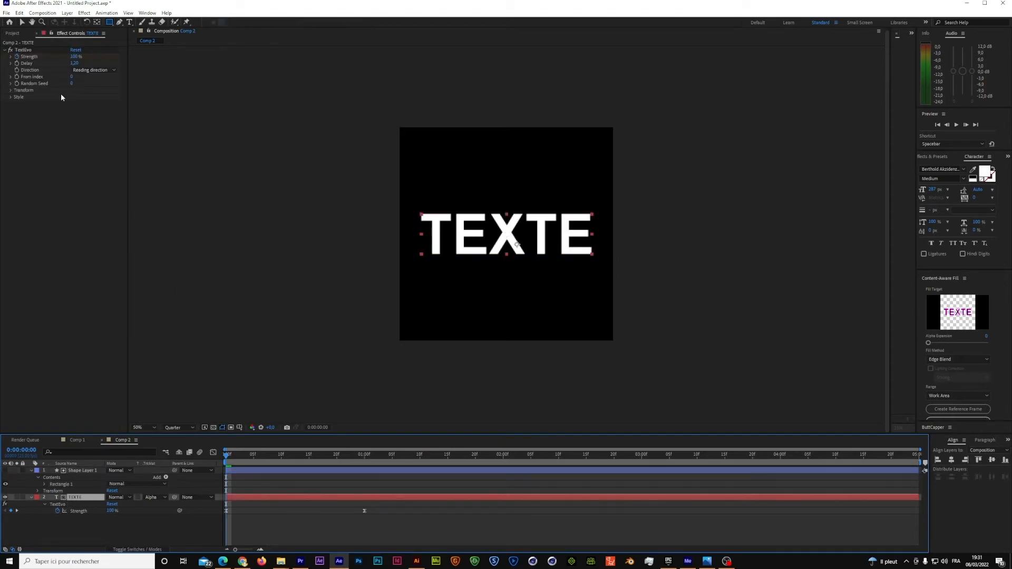
pyautogui.click(10, 91)
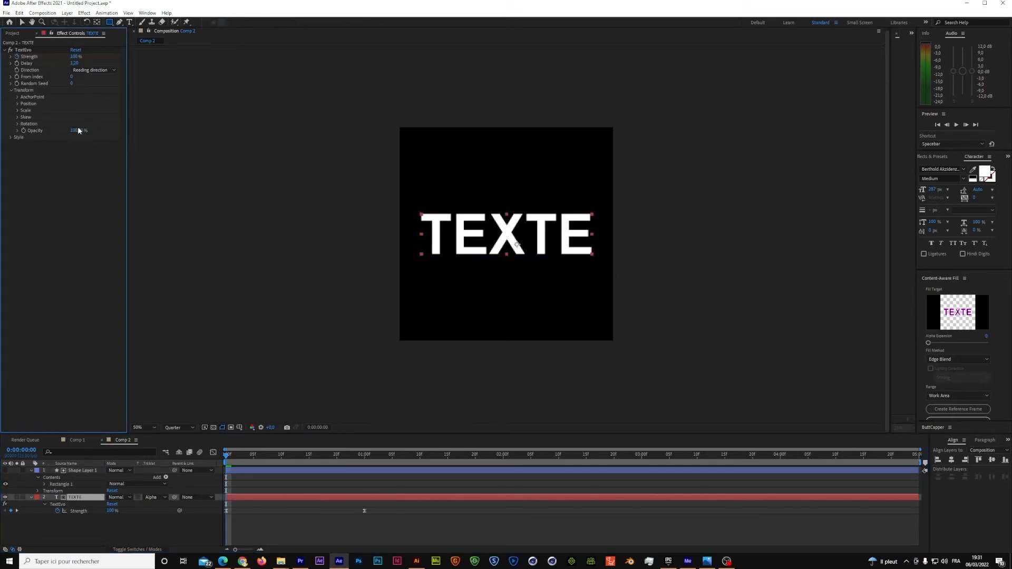
pyautogui.click(17, 103)
pyautogui.click(74, 117)
pyautogui.press('Return')
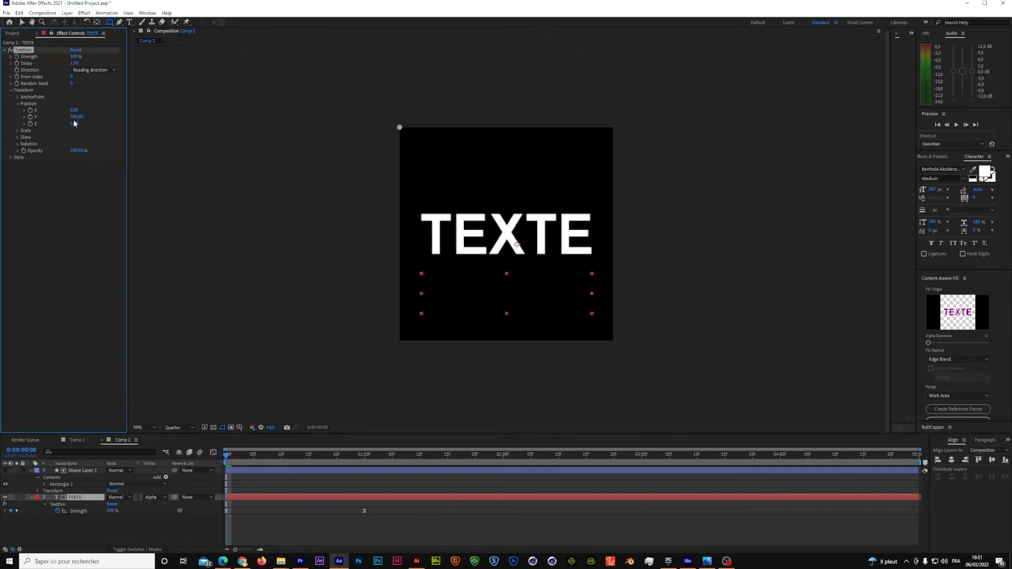
pyautogui.press('space')
pyautogui.moveTo(229, 462); pyautogui.dragTo(325, 466)
# Step: Enlarge the rectangle matte vertically around TEXTE, extending it well above the letters and slightly below their baseline
pyautogui.click(78, 469)
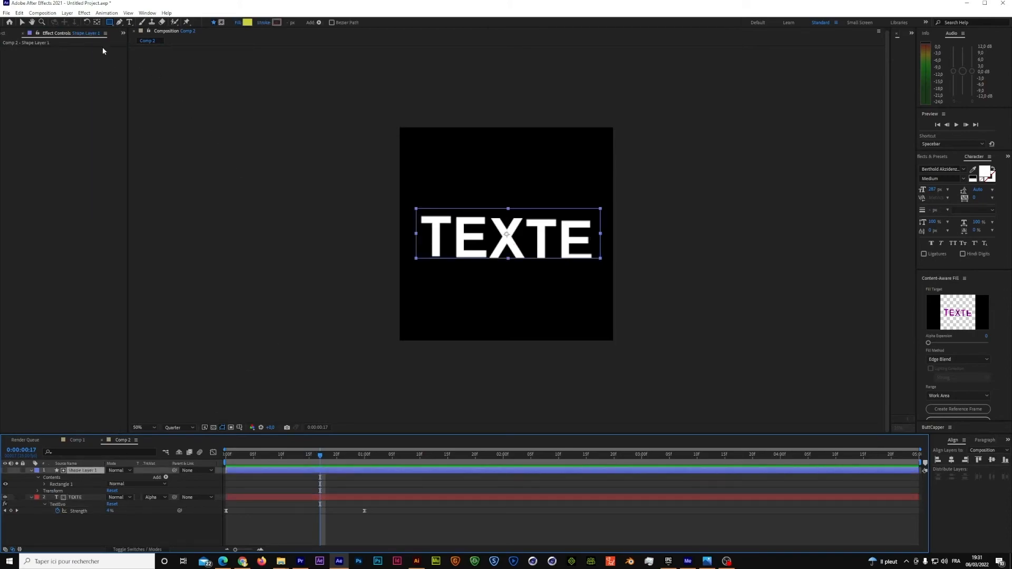
pyautogui.click(21, 22)
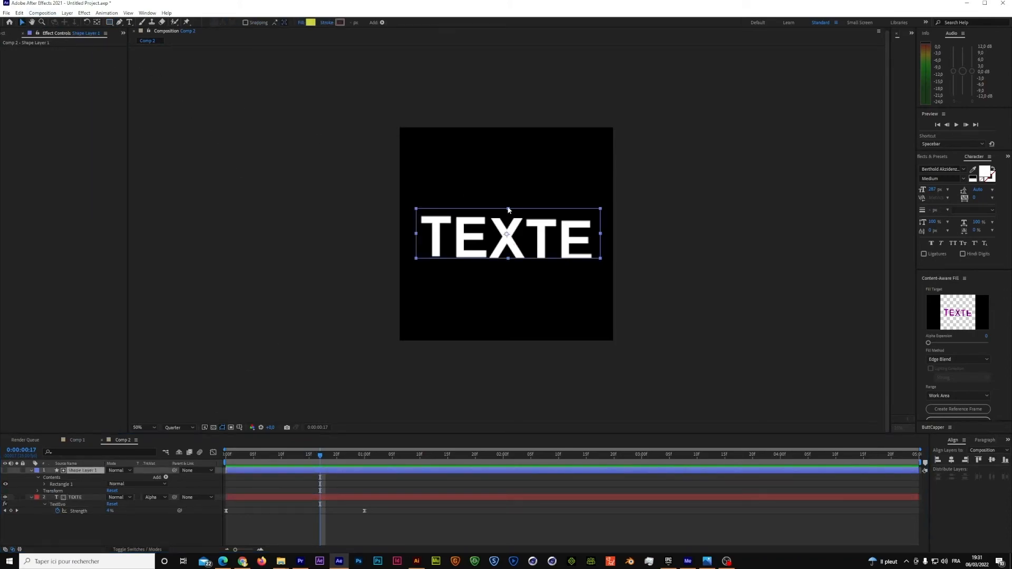
pyautogui.click(508, 207)
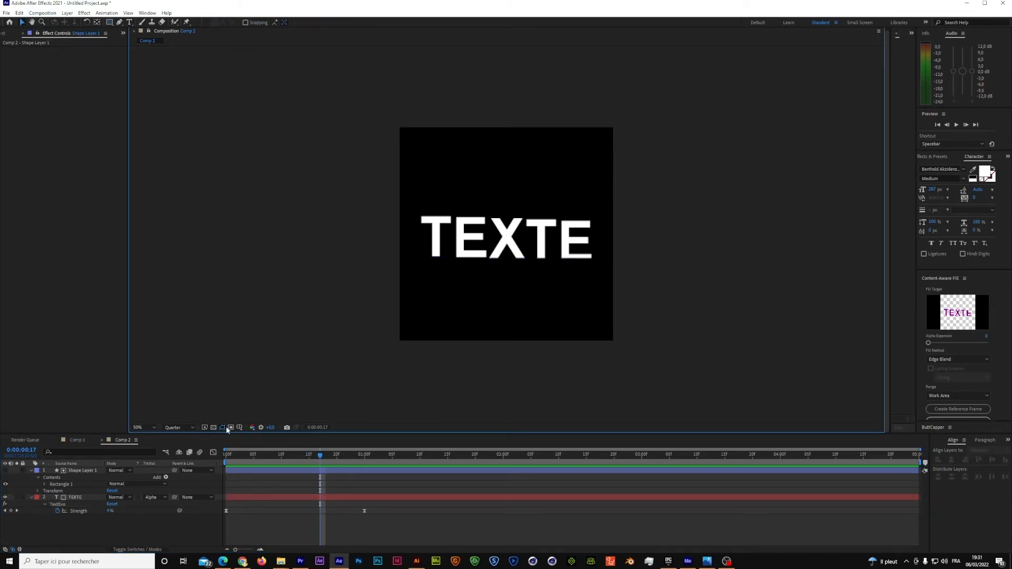
pyautogui.click(74, 472)
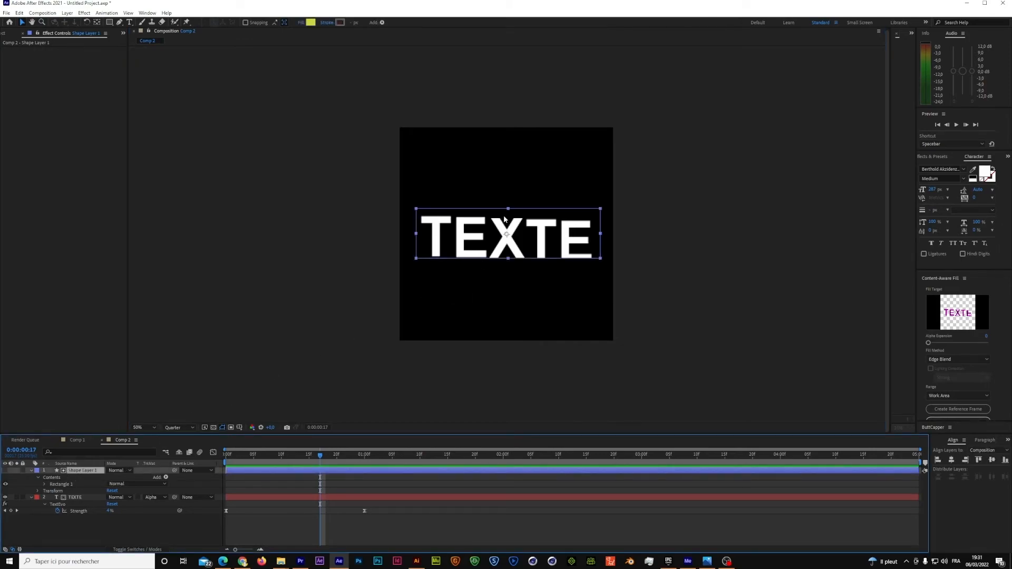
pyautogui.moveTo(507, 210); pyautogui.dragTo(508, 196)
pyautogui.moveTo(519, 230); pyautogui.dragTo(518, 222)
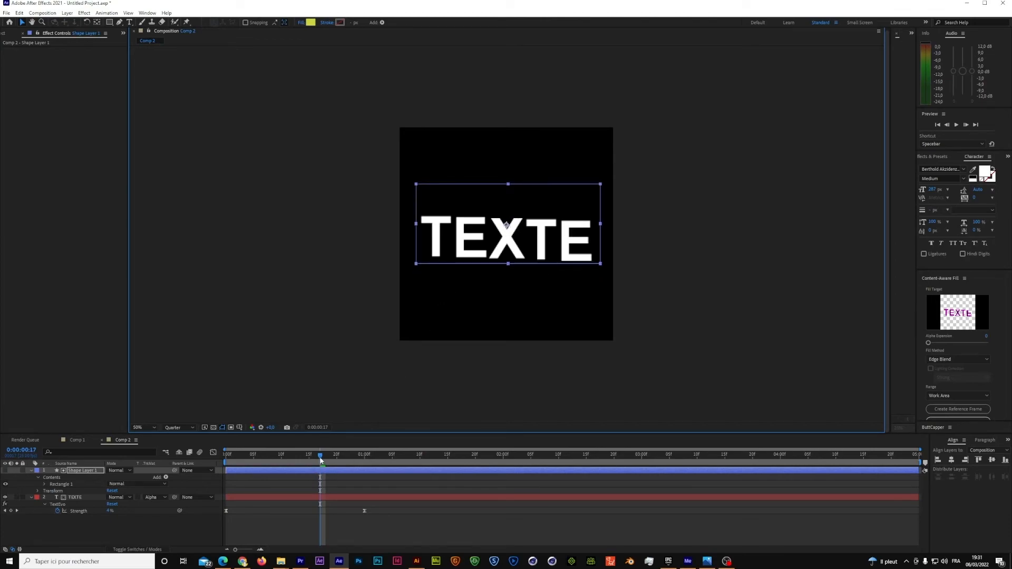
# Step: Close the floating textevo2 panel and add a -10% Strength keyframe to TEXTE's TextEvo effect at frame 15
pyautogui.moveTo(320, 459); pyautogui.dragTo(309, 477)
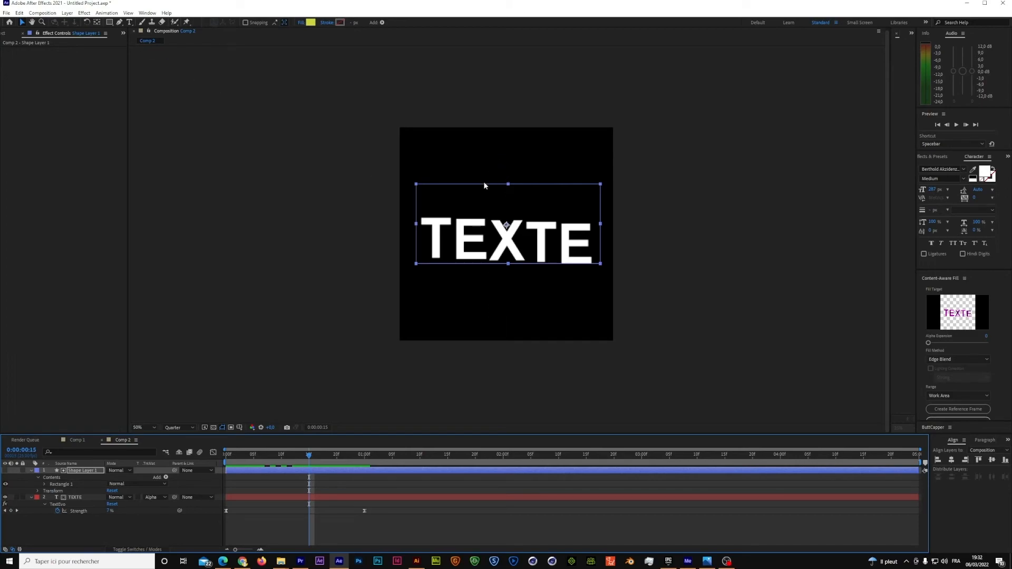
pyautogui.click(123, 34)
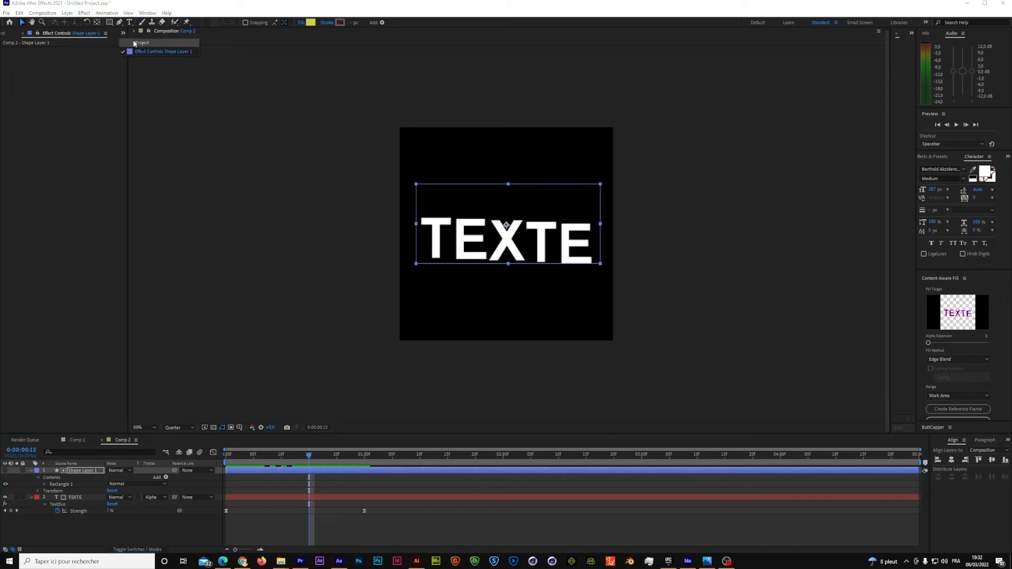
pyautogui.click(134, 41)
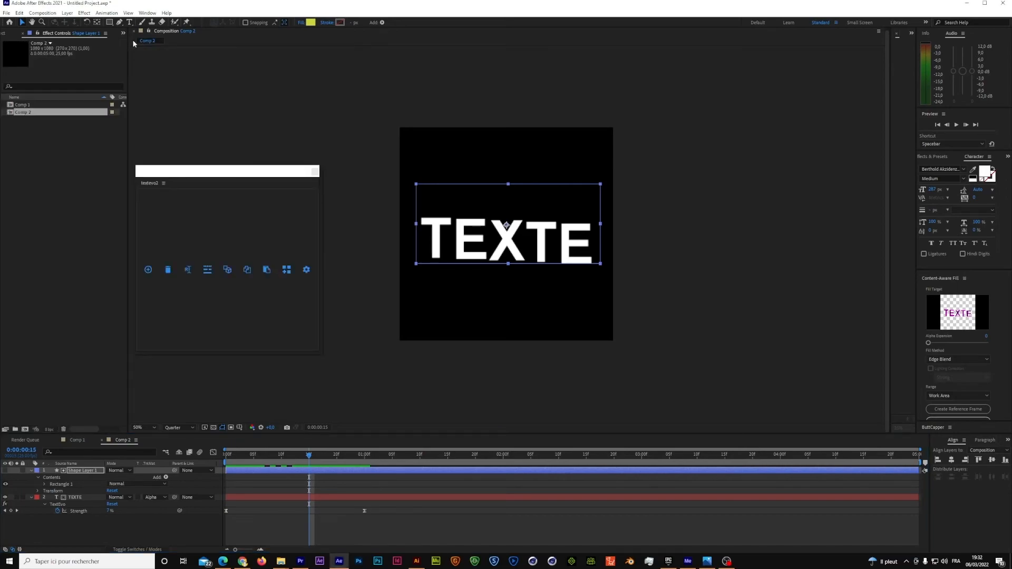
pyautogui.click(315, 173)
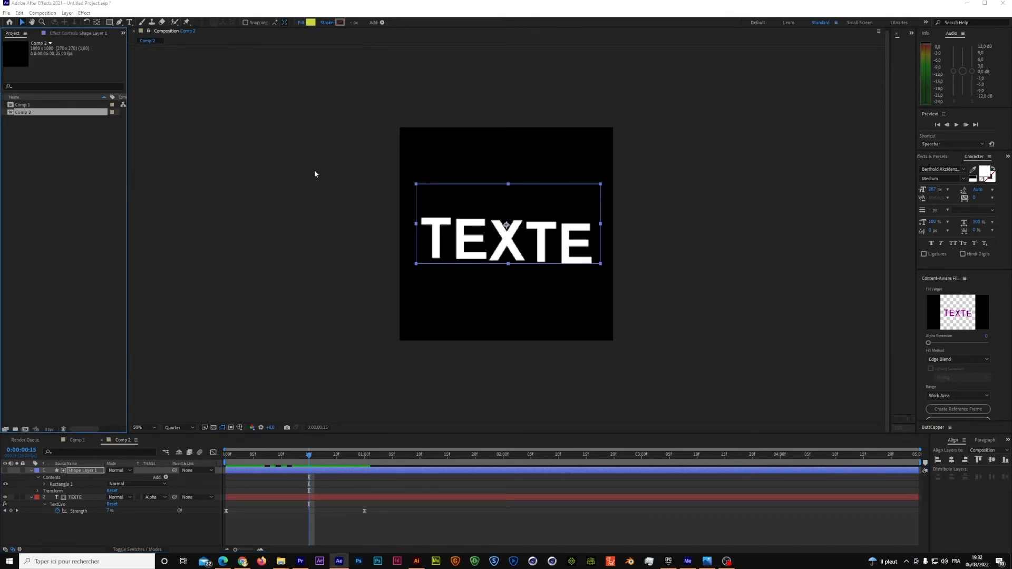
pyautogui.click(87, 495)
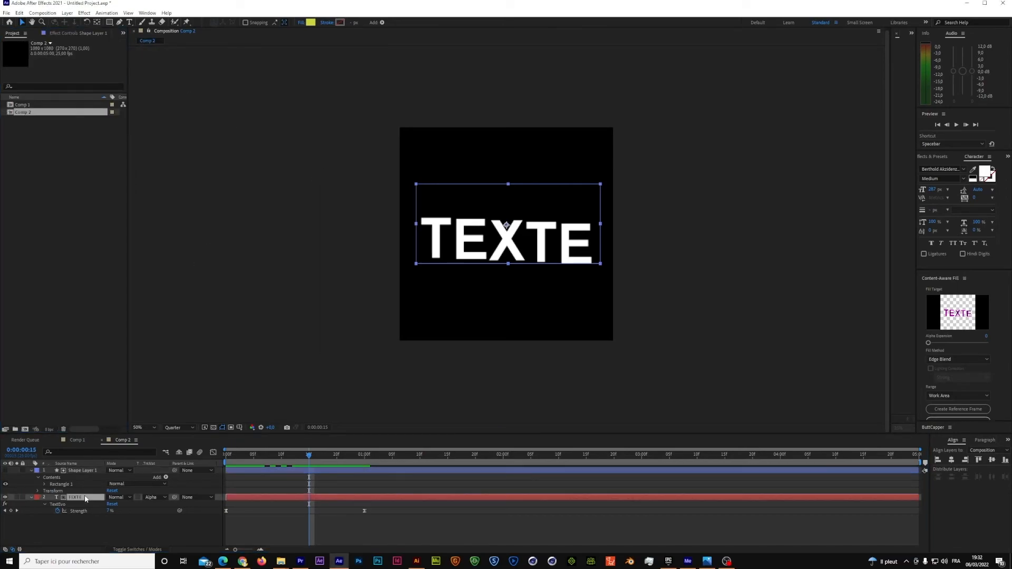
pyautogui.click(82, 35)
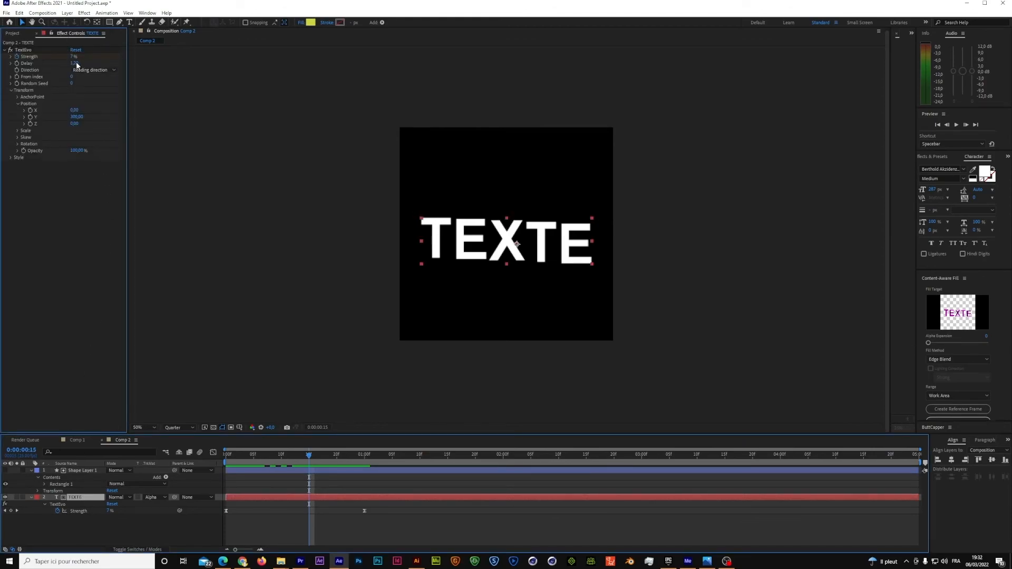
pyautogui.click(77, 66)
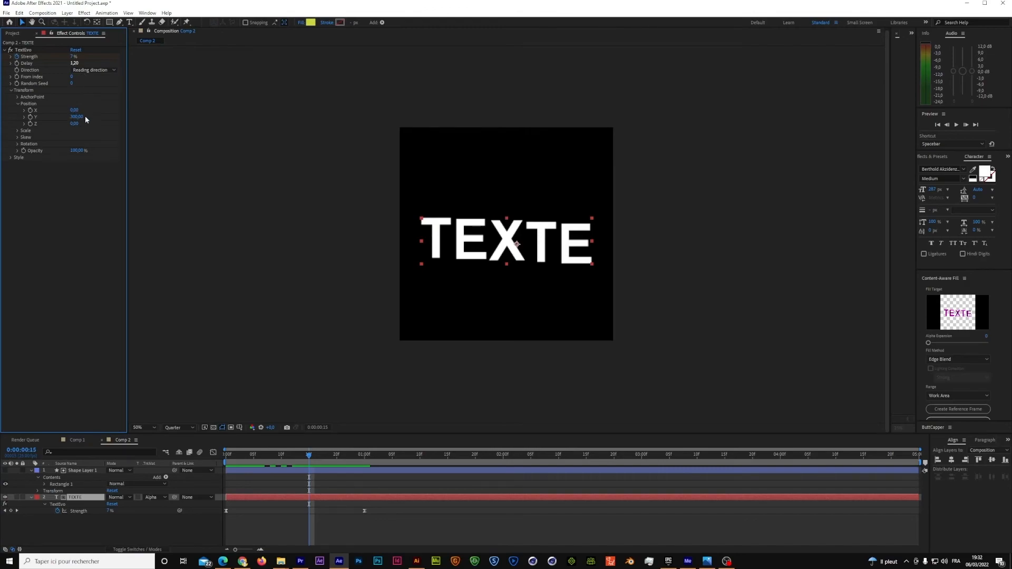
pyautogui.click(74, 57)
pyautogui.press('Return')
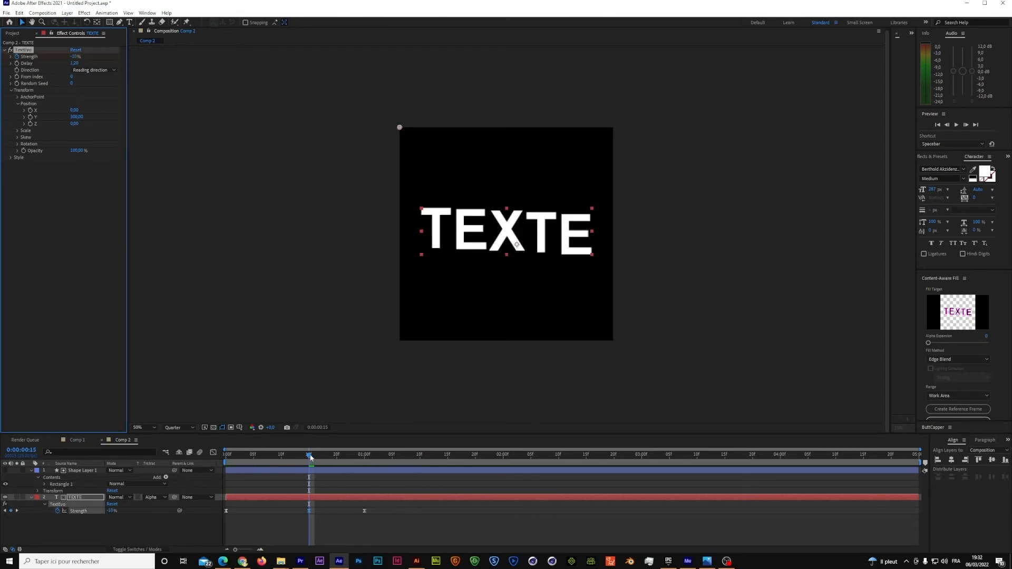
# Step: Preview the TEXTE reveal animation from the start of the composition
pyautogui.moveTo(310, 459); pyautogui.dragTo(227, 456)
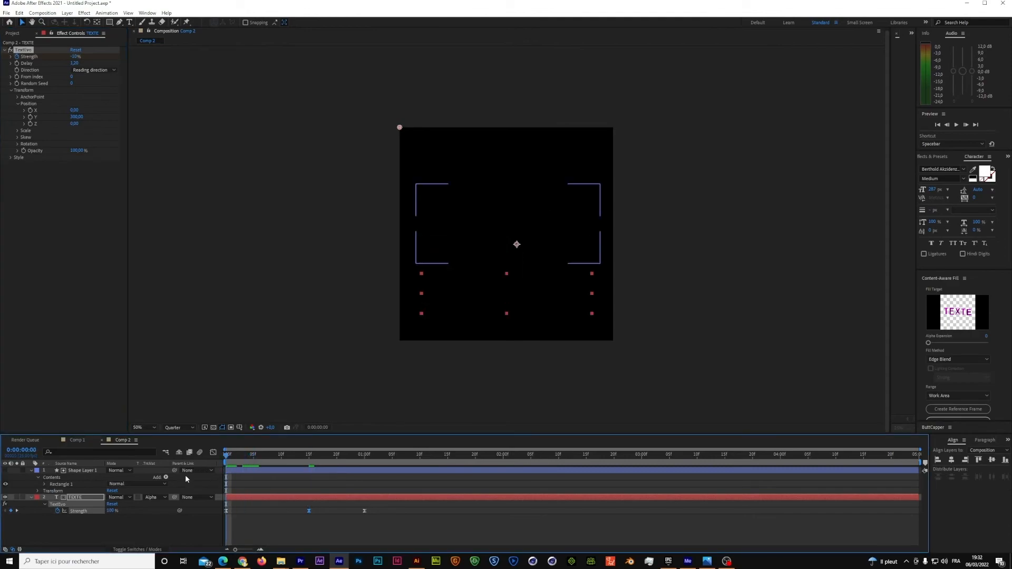
pyautogui.press('space')
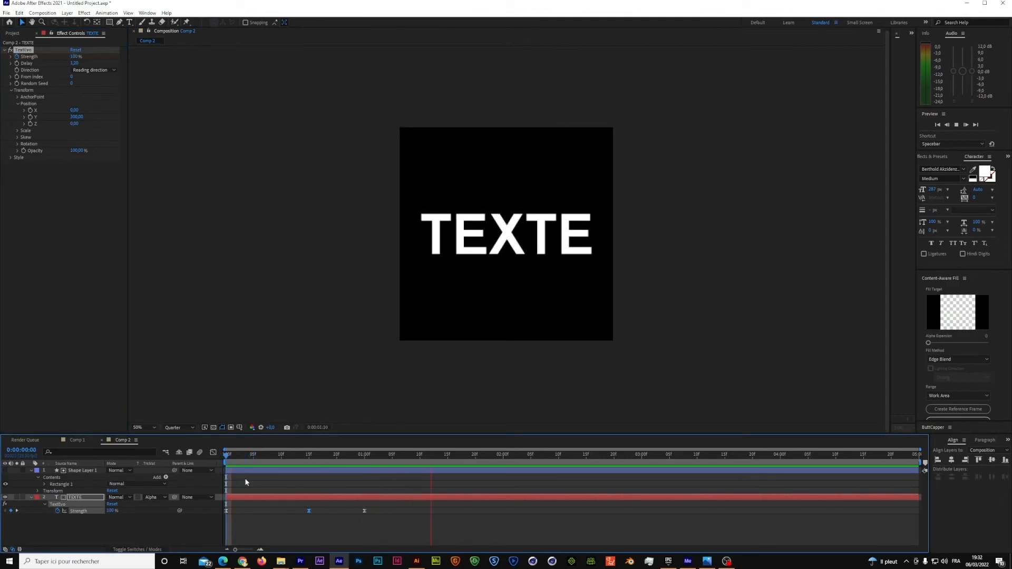
pyautogui.press('space')
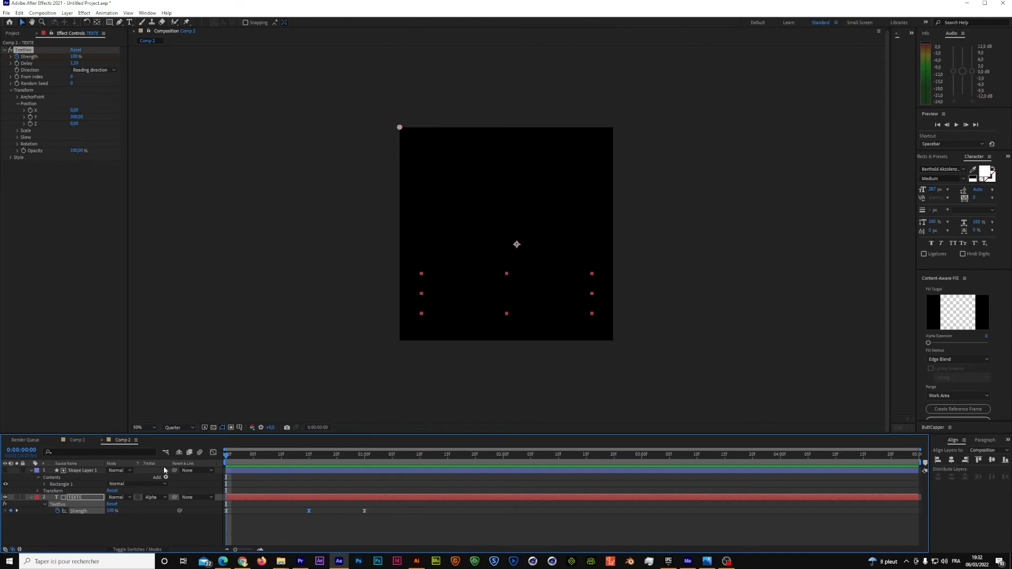
pyautogui.press('space')
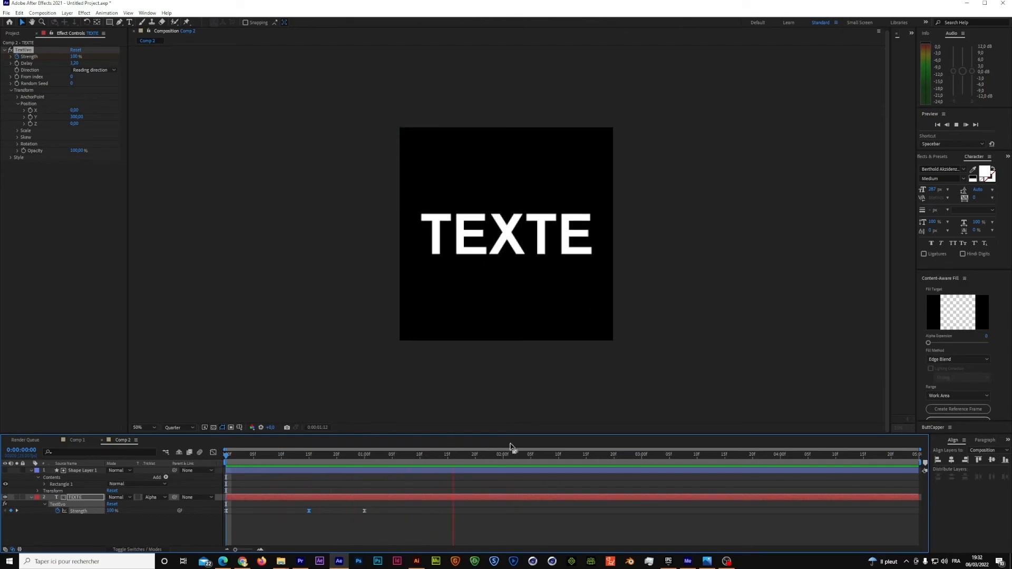
# Step: Add a second TextEvo effect to TEXTE at 3 seconds with the textevo2 script, revealing its keyframes and Position values
pyautogui.click(640, 463)
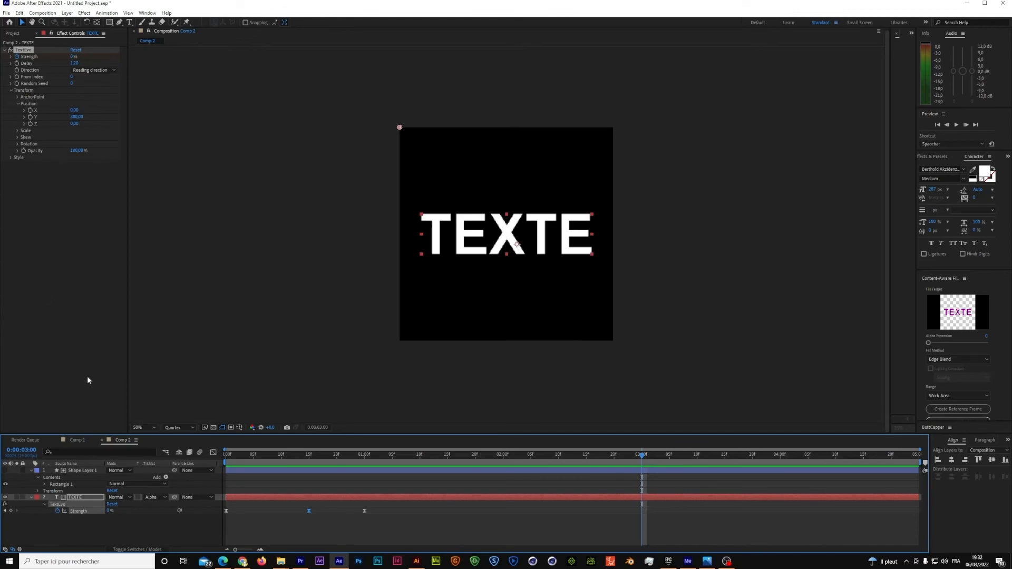
pyautogui.click(147, 13)
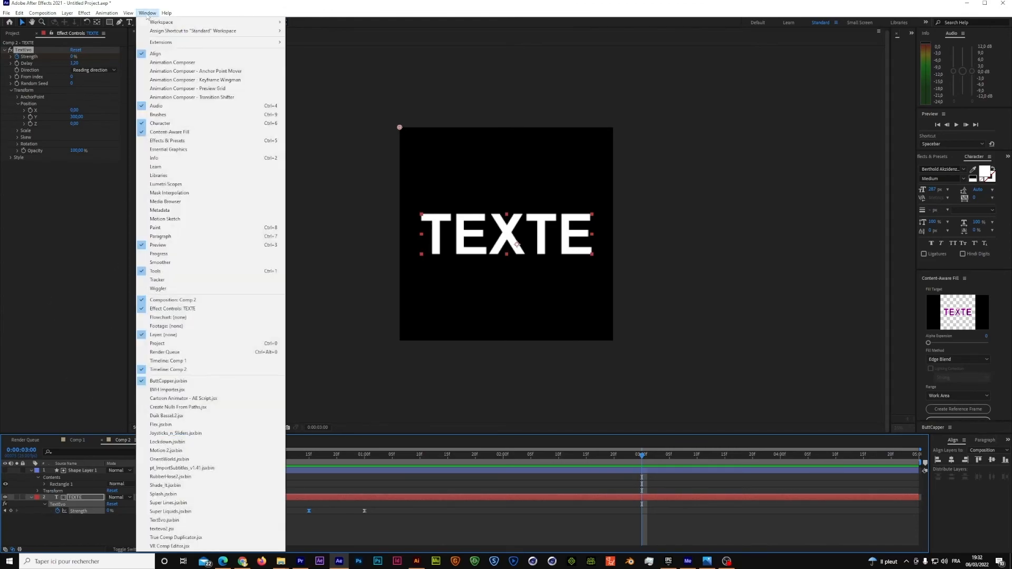
pyautogui.click(163, 529)
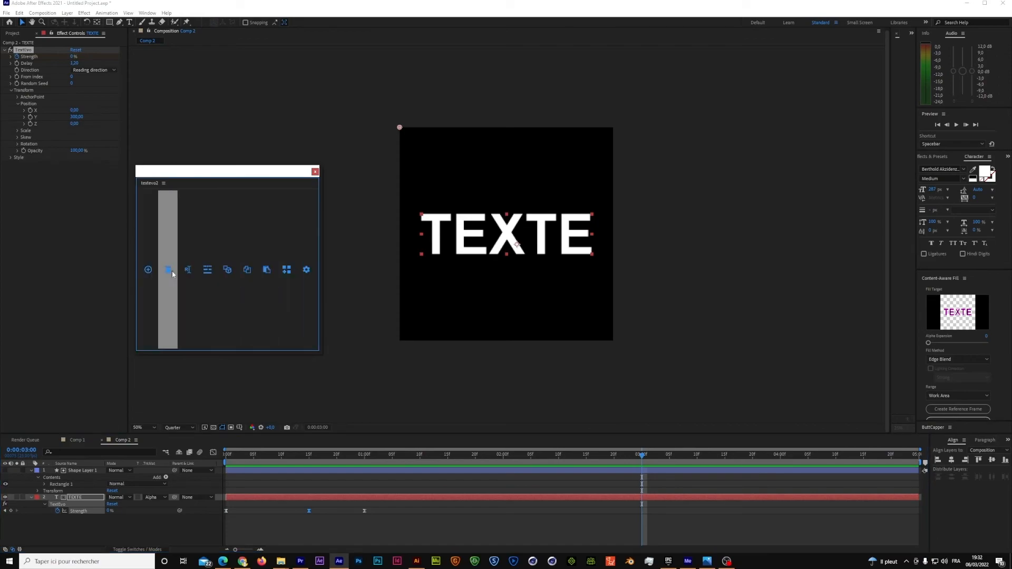
pyautogui.click(152, 274)
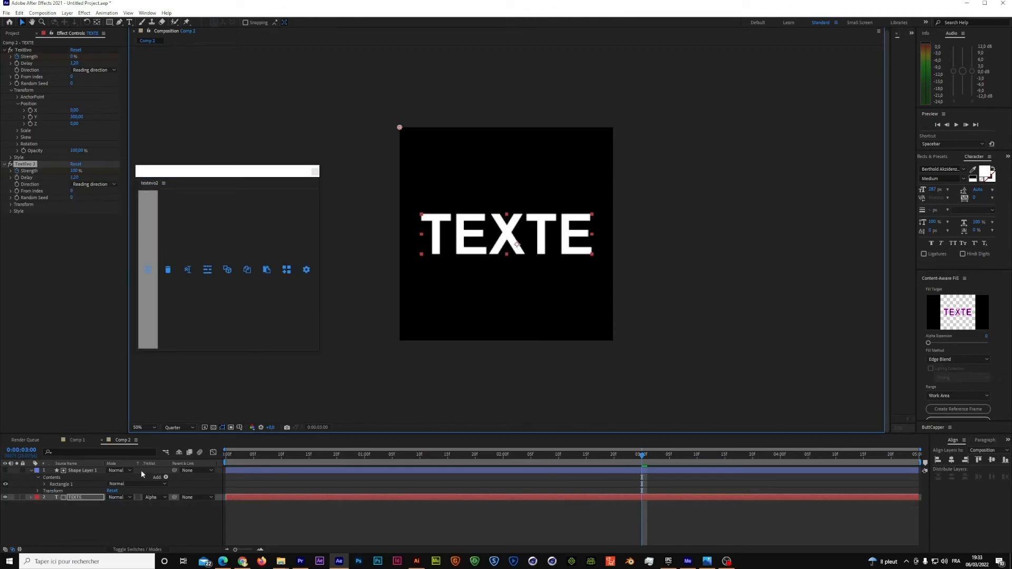
pyautogui.click(78, 502)
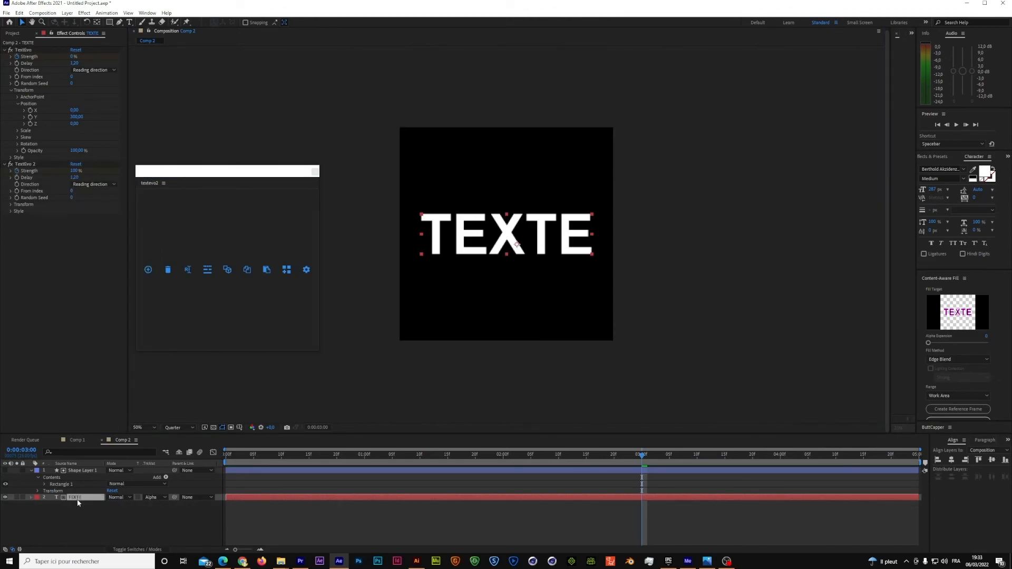
pyautogui.press('u')
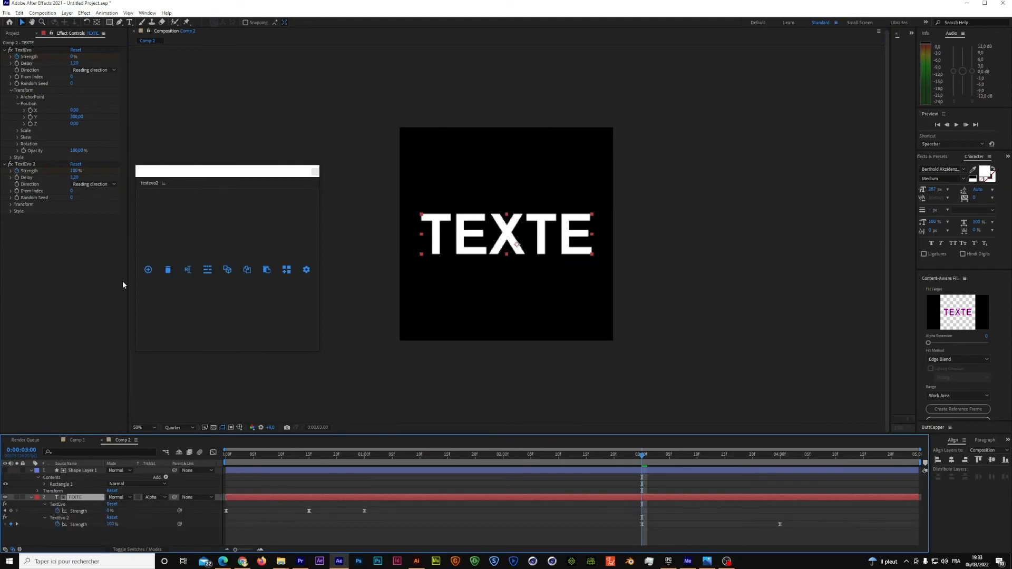
pyautogui.click(12, 205)
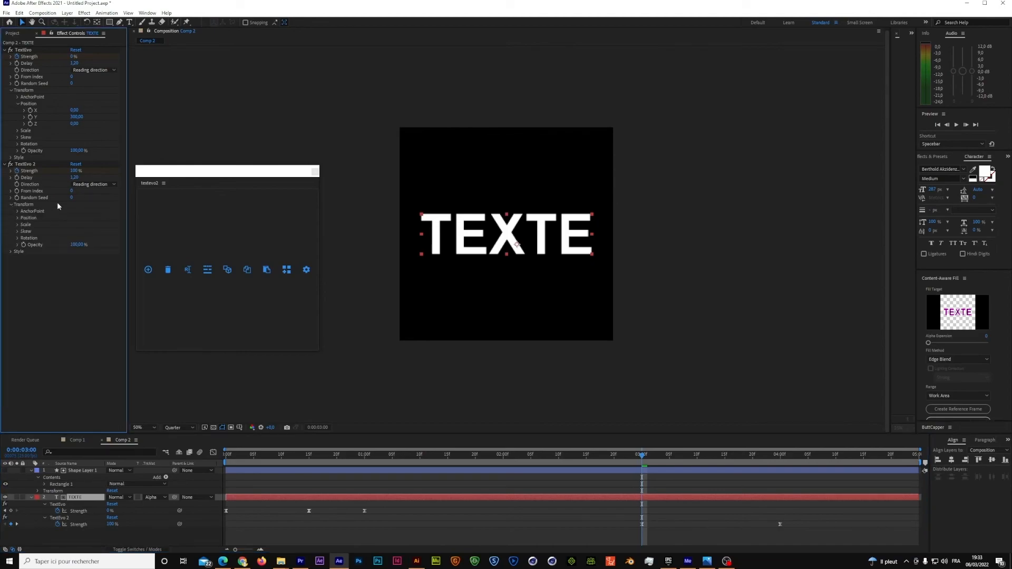
pyautogui.click(18, 219)
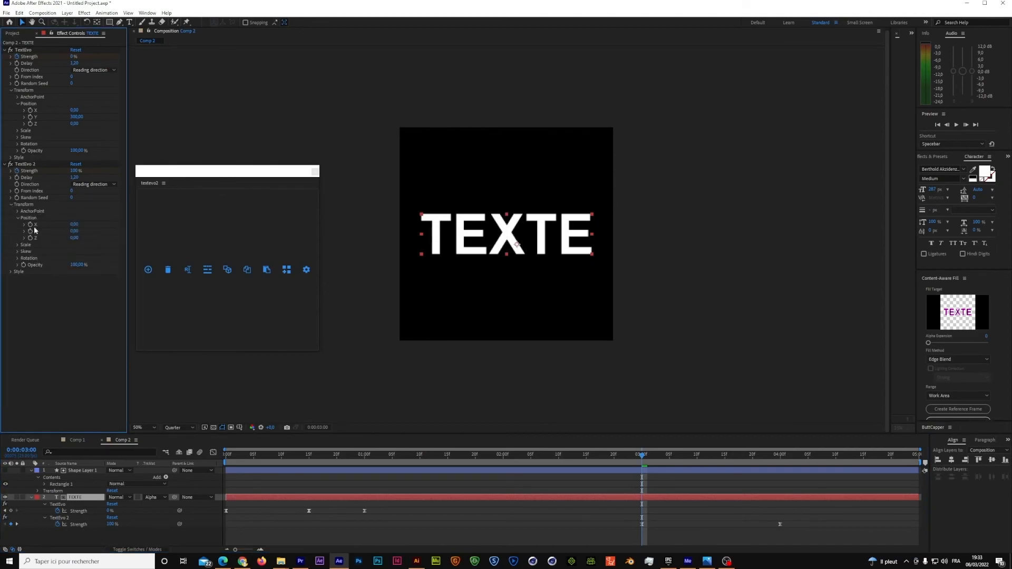
pyautogui.moveTo(75, 231); pyautogui.dragTo(44, 237)
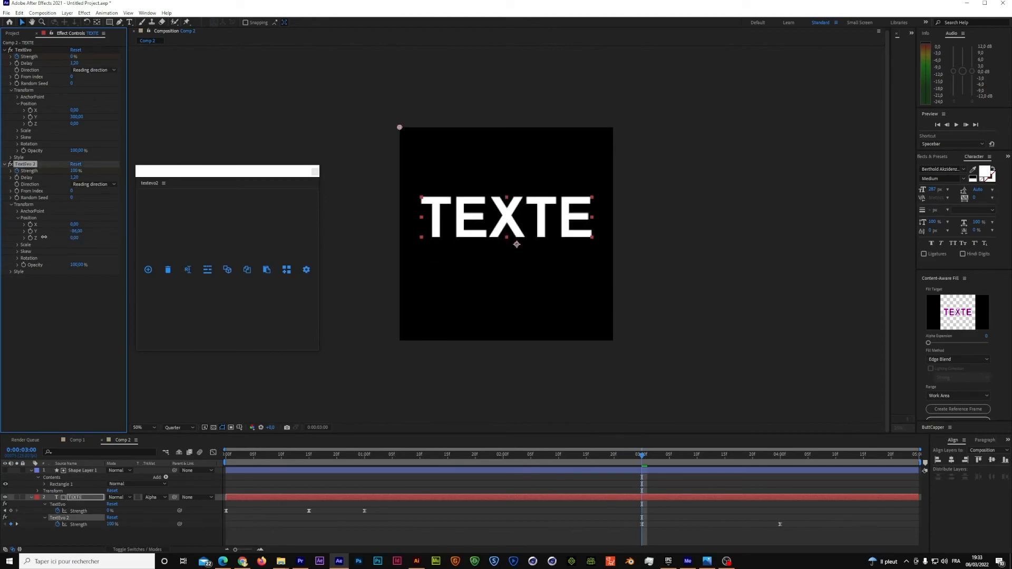
pyautogui.click(76, 232)
pyautogui.write('0')
pyautogui.press('Return')
# Step: Time-reverse the two Strength keyframes of TextEvo 2 on the TEXTE layer
pyautogui.moveTo(611, 506); pyautogui.dragTo(806, 537)
pyautogui.rightClick(780, 524)
pyautogui.moveTo(806, 521)
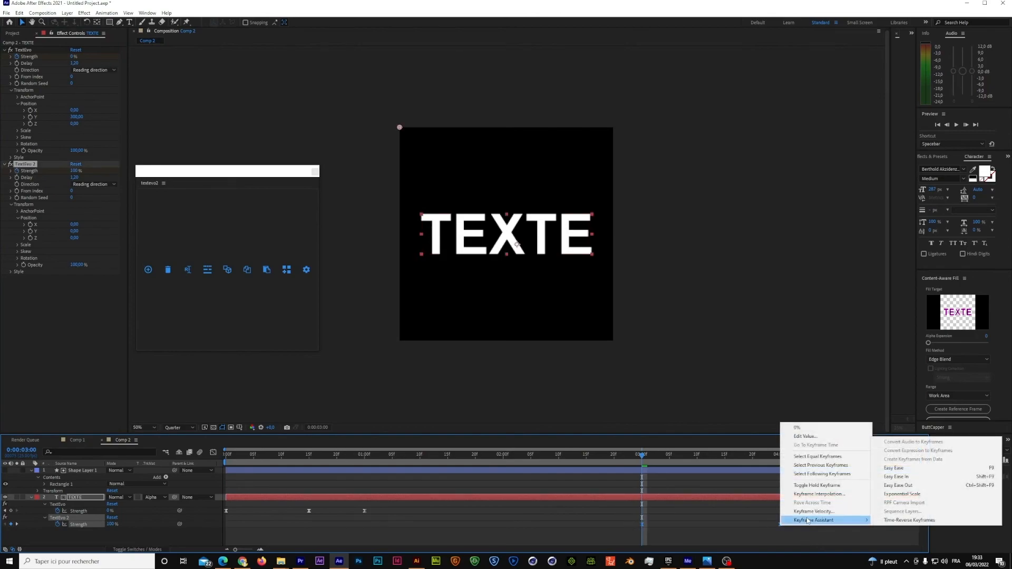
pyautogui.click(910, 520)
# Step: Set TextEvo 2's Position Y to -300 with the playhead at 4 seconds
pyautogui.moveTo(643, 456); pyautogui.dragTo(782, 470)
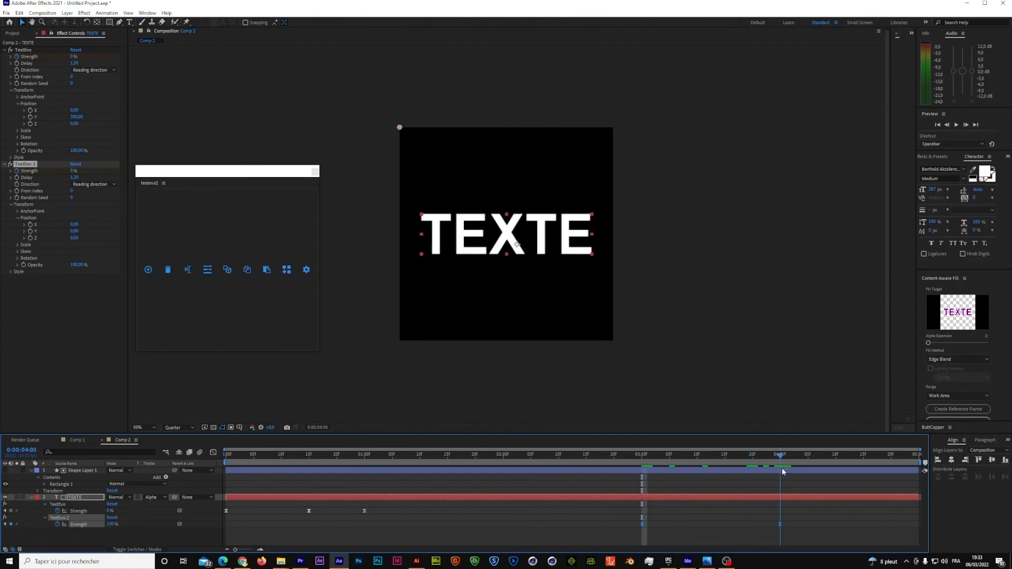
pyautogui.click(74, 231)
pyautogui.write('-30')
pyautogui.press('Return')
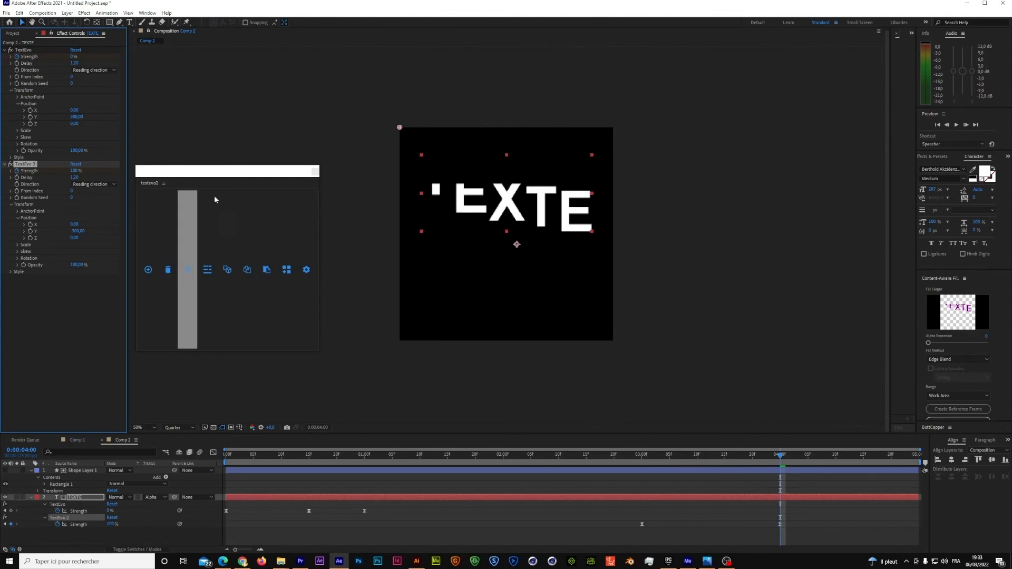
# Step: Add a -10% Strength keyframe to TextEvo 2 at 0:00:03:05
pyautogui.moveTo(759, 461); pyautogui.dragTo(669, 458)
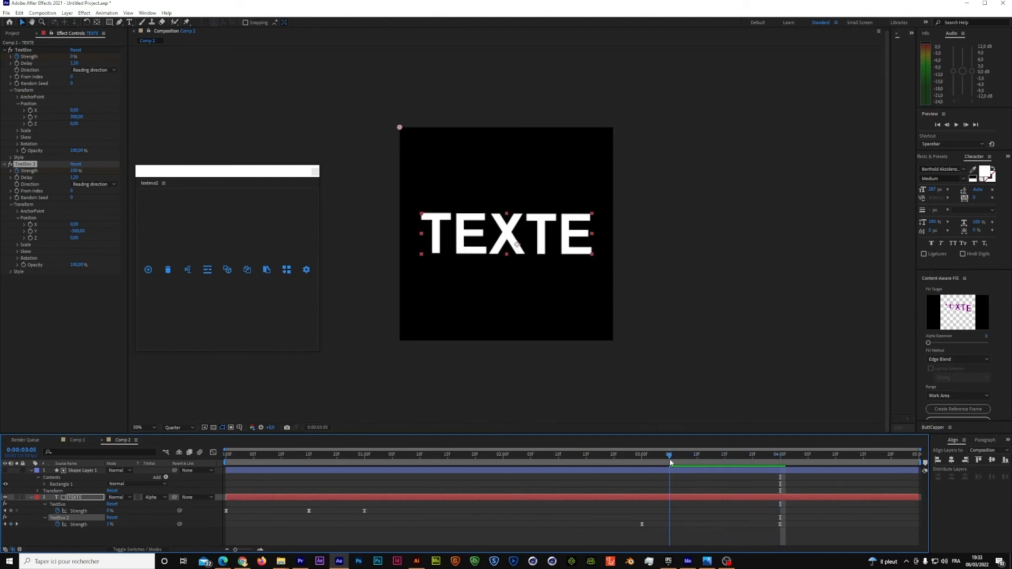
pyautogui.click(76, 171)
pyautogui.write('10')
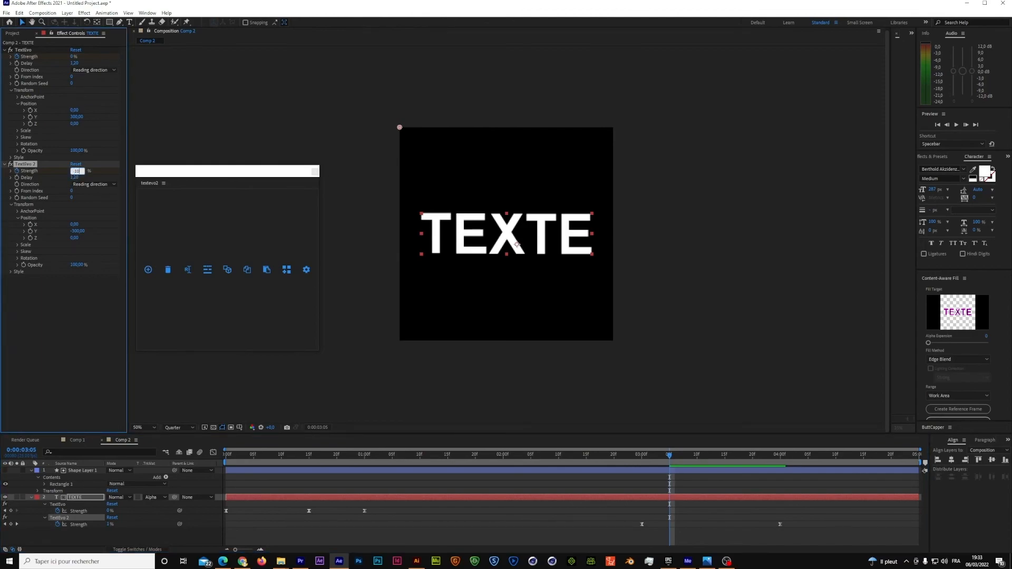
pyautogui.press('Return')
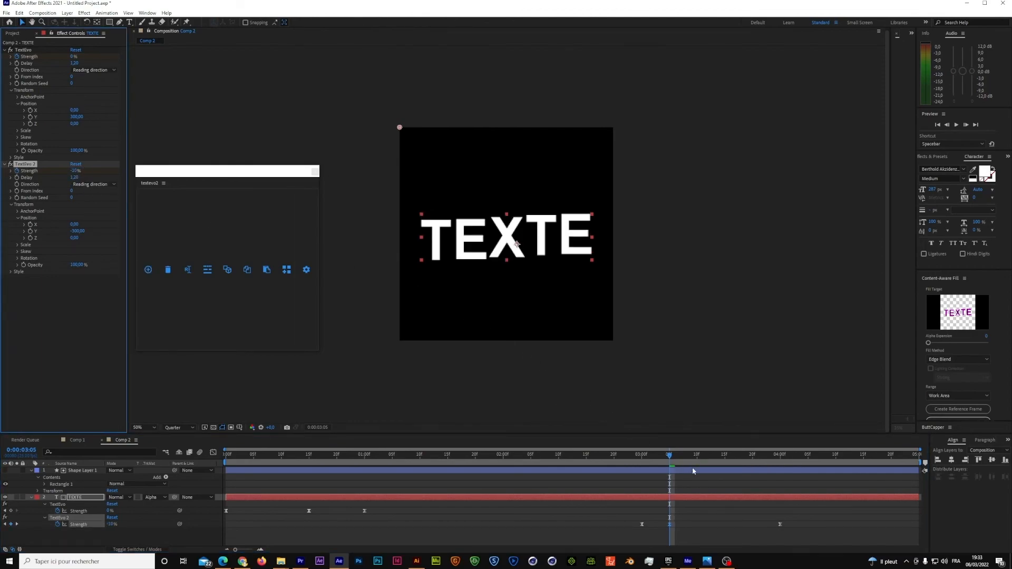
# Step: Try a Strength of -30% on TextEvo 2's keyframe at 0:00:03:05
pyautogui.moveTo(670, 454)
pyautogui.mouseDown()
pyautogui.moveTo(638, 456)
pyautogui.moveTo(717, 458)
pyautogui.moveTo(671, 468)
pyautogui.mouseUp()
pyautogui.click(75, 171)
pyautogui.press('BackSpace')
pyautogui.write('-30')
pyautogui.press('Return')
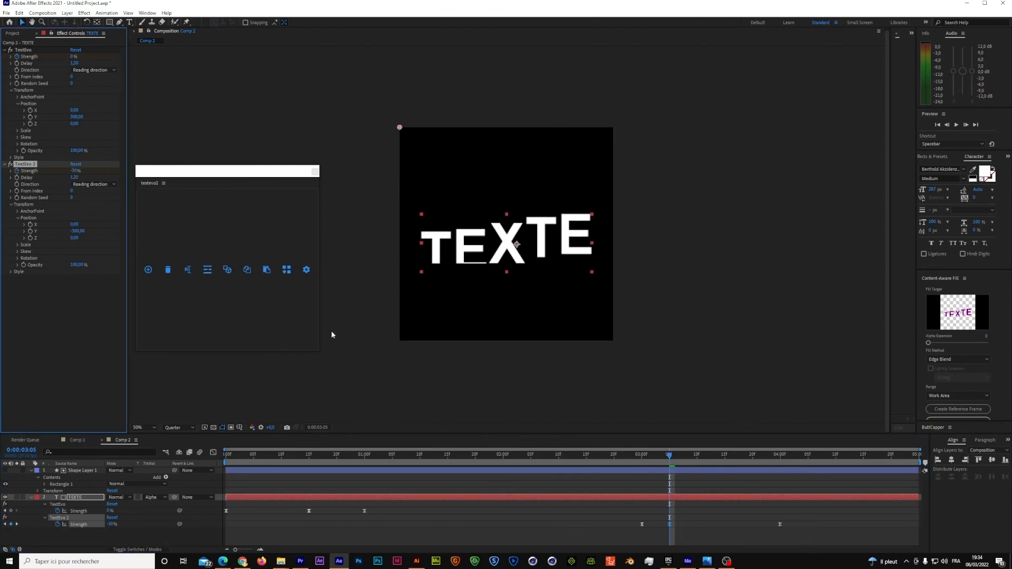
# Step: Set TextEvo 2's Strength to -20% at 0:00:03:05 and check the exit animation
pyautogui.click(77, 171)
pyautogui.write('-20')
pyautogui.press('Return')
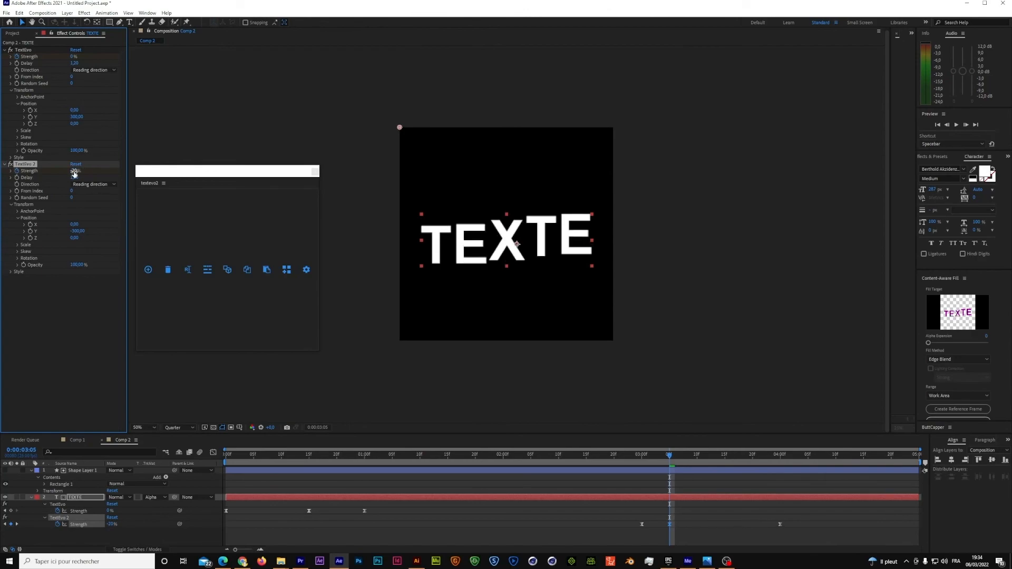
pyautogui.moveTo(668, 449)
pyautogui.mouseDown()
pyautogui.moveTo(632, 451)
pyautogui.moveTo(659, 452)
pyautogui.mouseUp()
pyautogui.press('space')
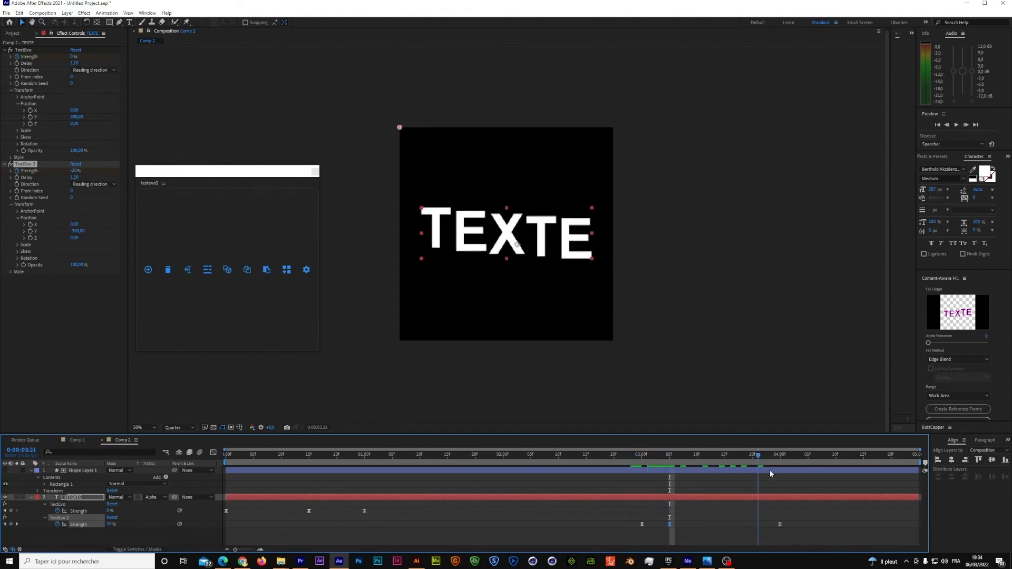
# Step: Set TextEvo 2's Position Y to -400 with the playhead at 4 seconds
pyautogui.moveTo(910, 426); pyautogui.dragTo(780, 470)
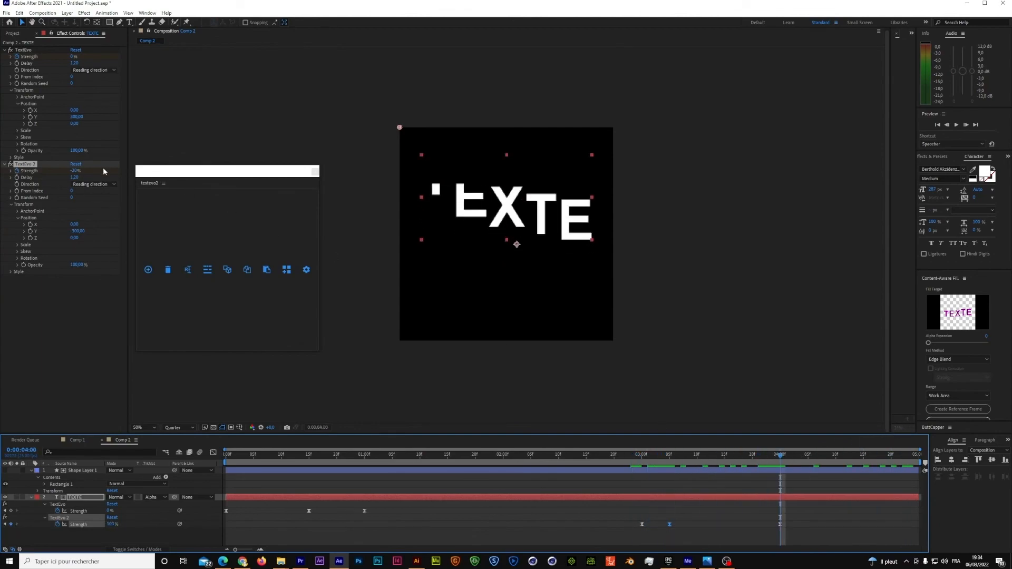
pyautogui.click(77, 231)
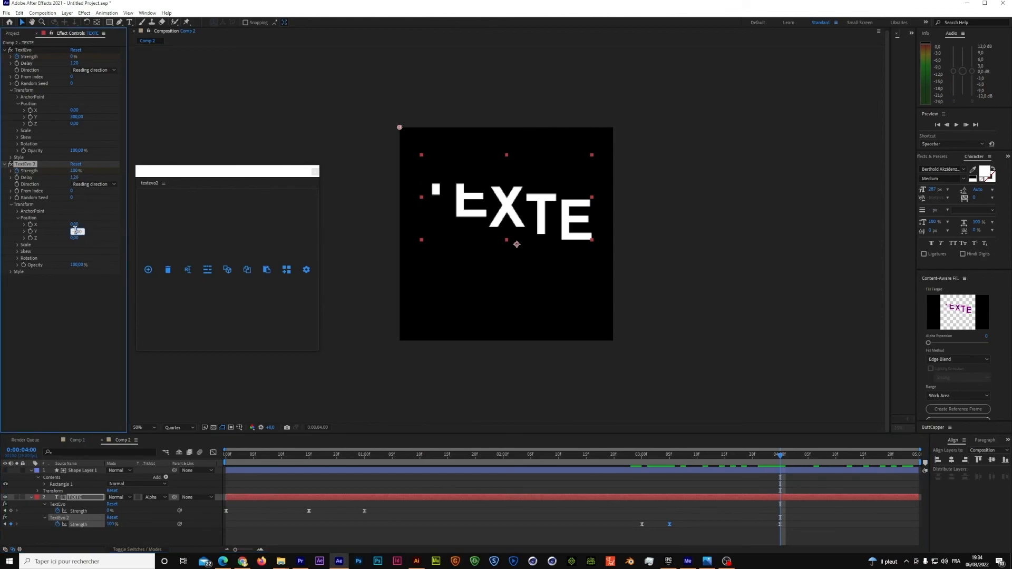
pyautogui.write('-400')
pyautogui.press('Return')
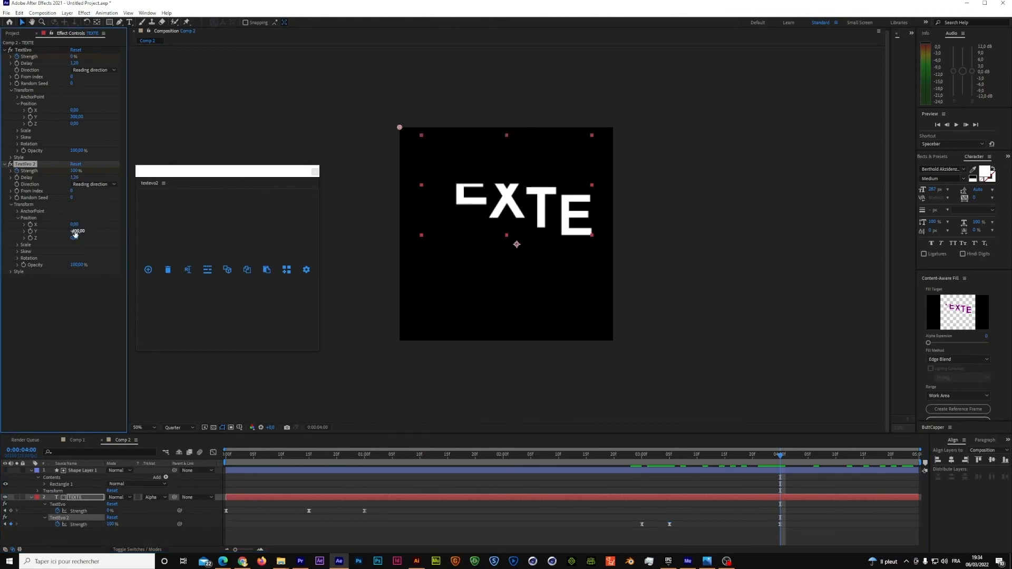
# Step: Check the end of the TEXTE exit and play back the whole animation from the first frame
pyautogui.press('space')
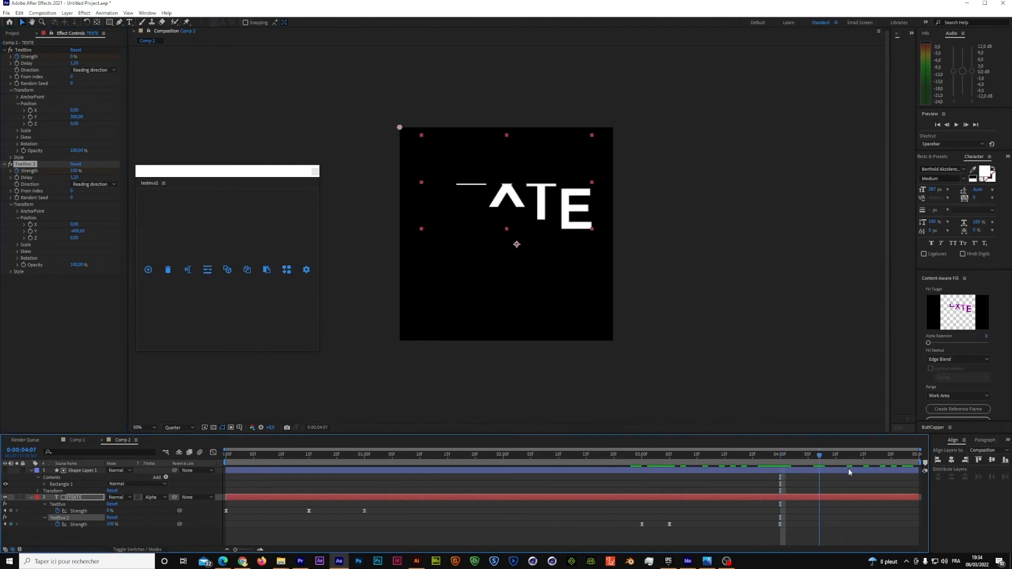
pyautogui.moveTo(178, 504); pyautogui.dragTo(123, 515)
pyautogui.press('space')
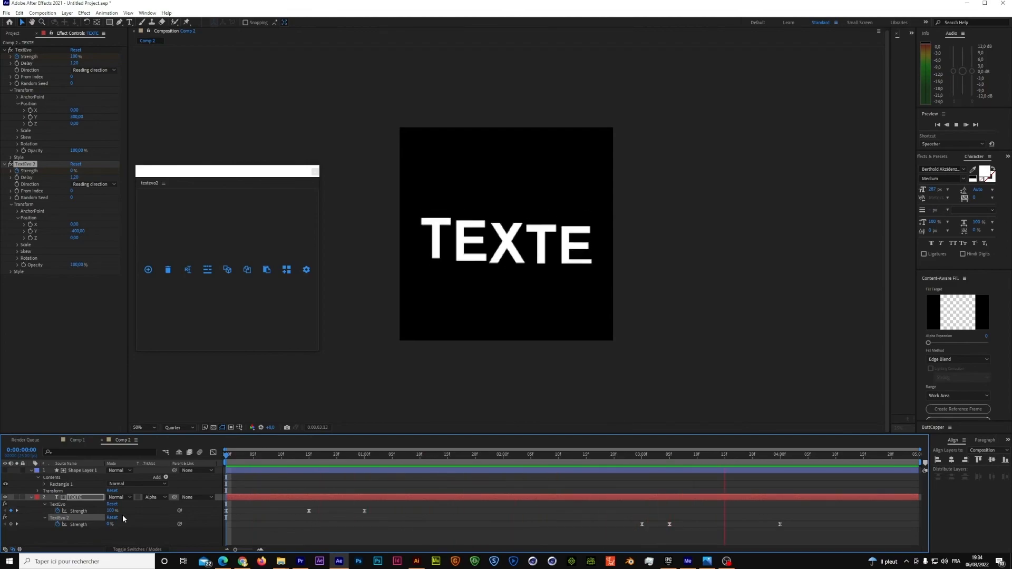
pyautogui.press('space')
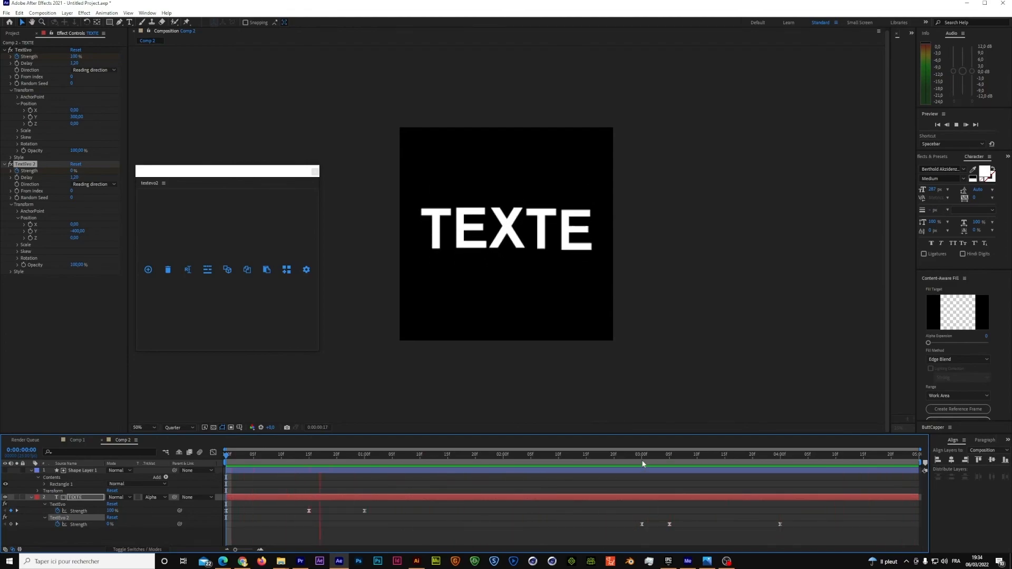
# Step: Show the Scale options in TextEvo 2's Transform group with the playhead at 3 seconds
pyautogui.click(11, 204)
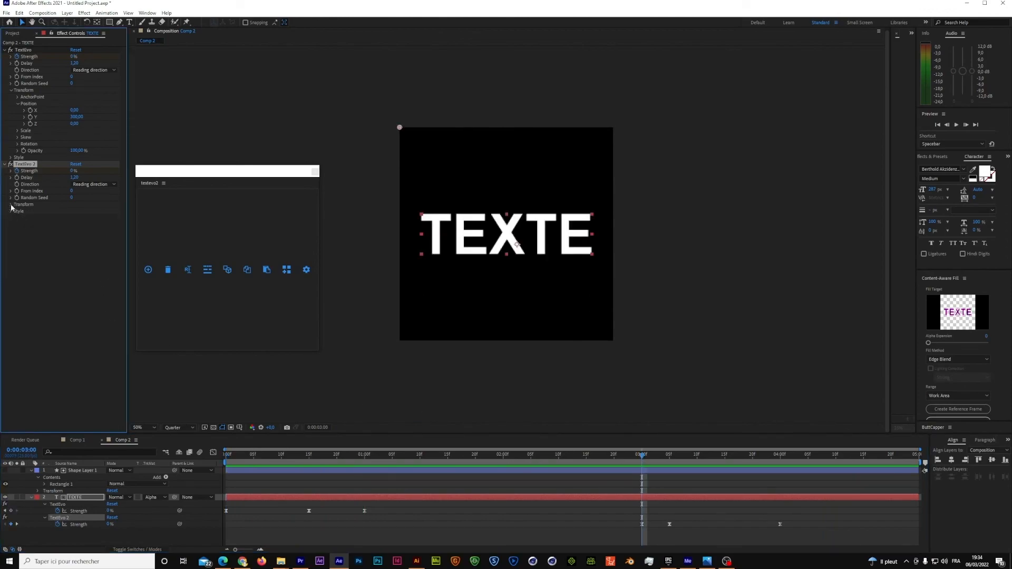
pyautogui.click(11, 204)
pyautogui.click(18, 225)
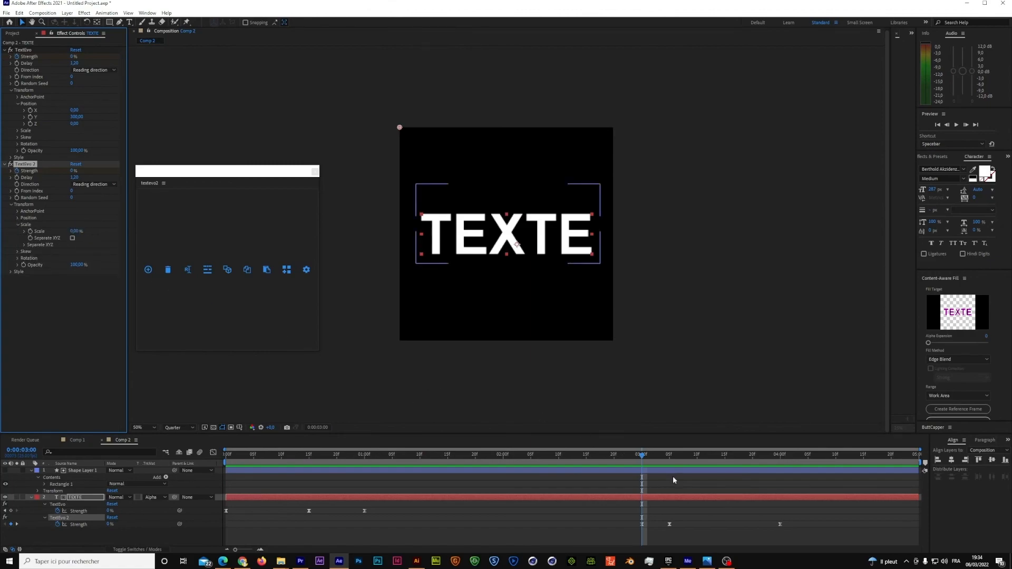
pyautogui.moveTo(642, 457); pyautogui.dragTo(643, 495)
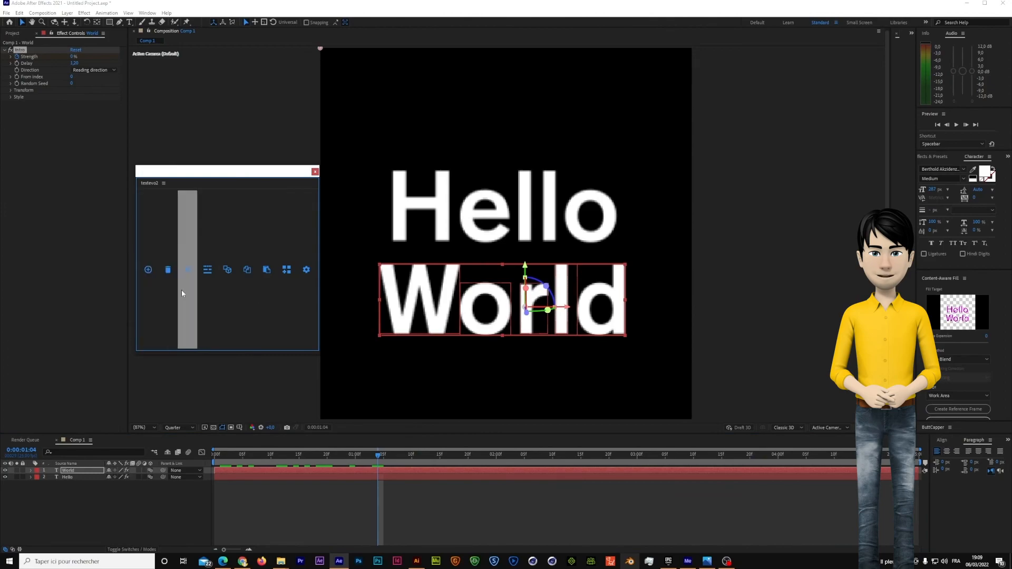